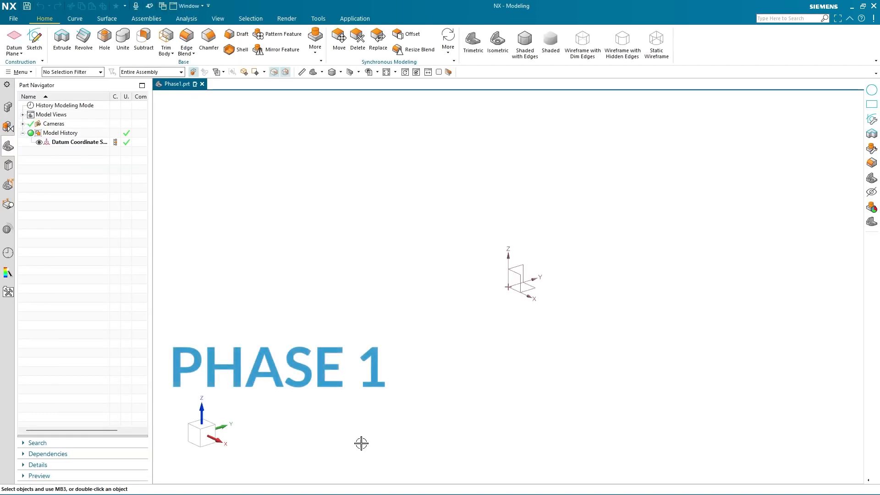
Start a sketch on the Right plane and draw a circle about 75 in diameter at the sketch origin.
{"action": "left_click", "coordinate": [34, 40]}
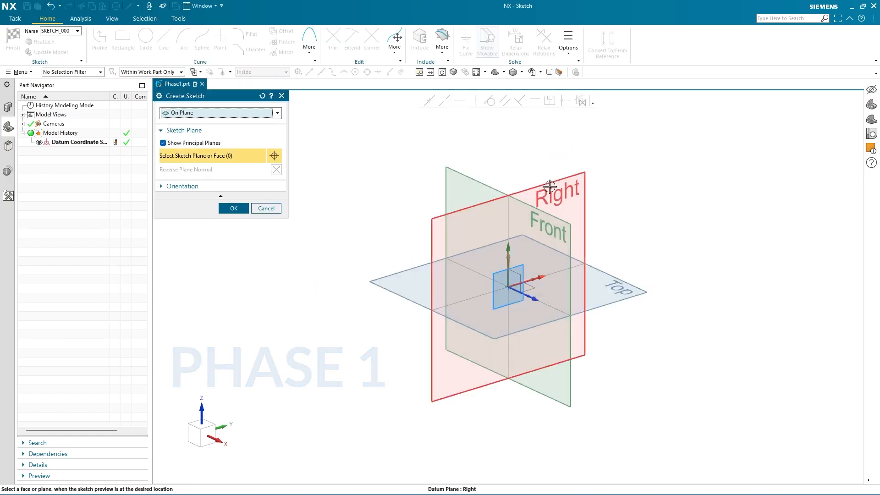
{"action": "left_click", "coordinate": [231, 208]}
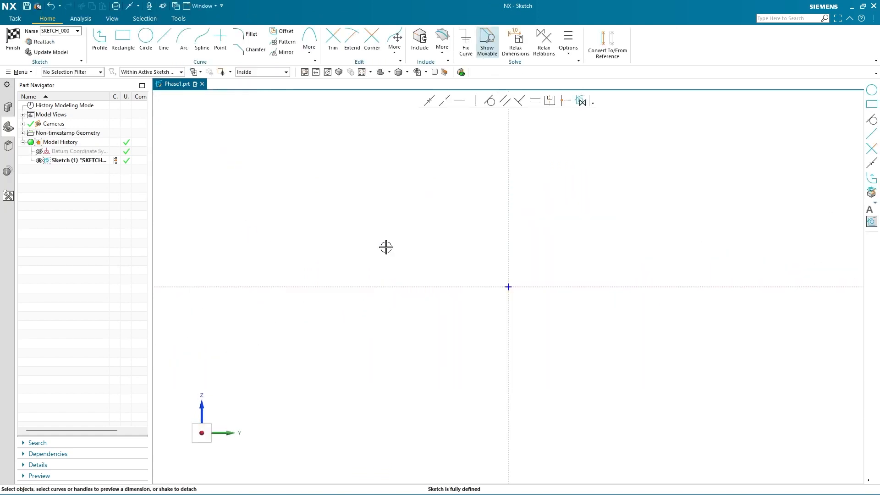
{"action": "scroll", "coordinate": [580, 272], "scroll_direction": "up", "scroll_amount": 3}
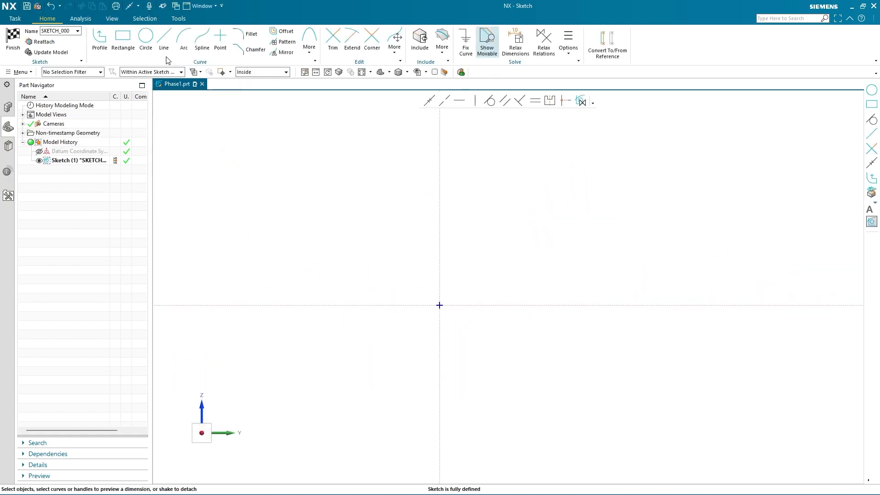
{"action": "left_click", "coordinate": [146, 36]}
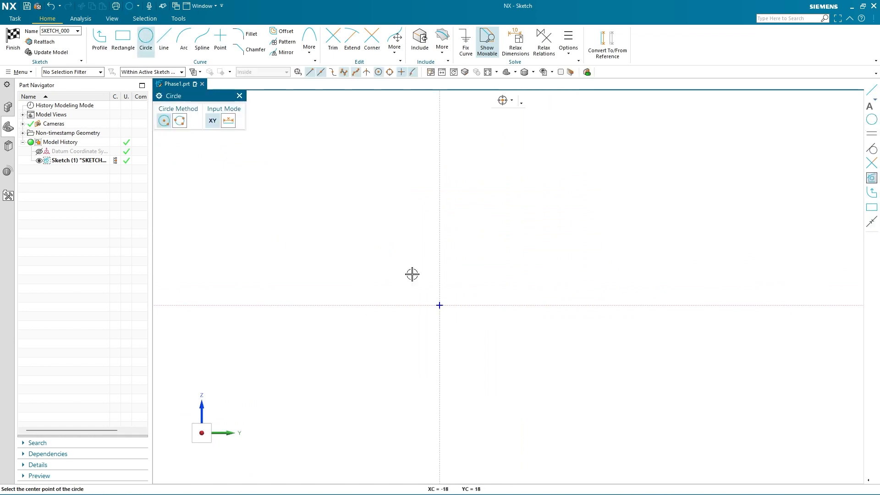
{"action": "left_click", "coordinate": [439, 305]}
{"action": "left_click", "coordinate": [474, 356]}
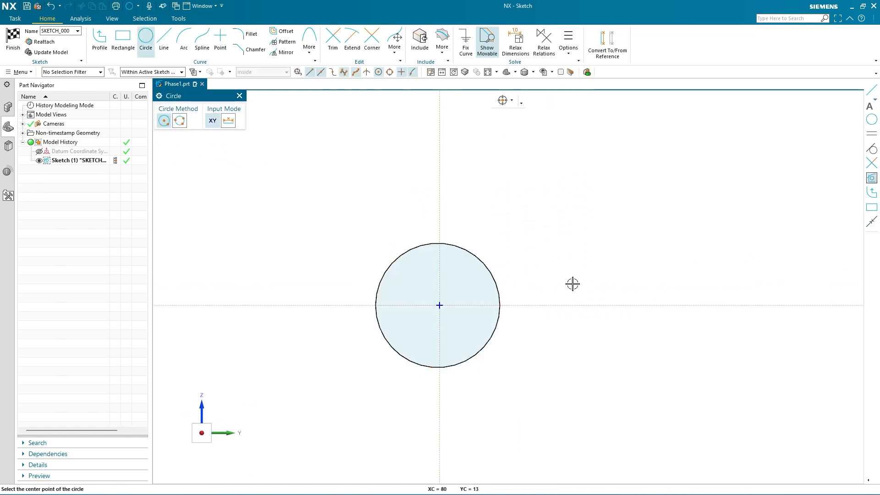
{"action": "key", "text": "Escape"}
Set the circle's diameter to 70, scaling the entire sketch.
{"action": "left_click", "coordinate": [501, 289]}
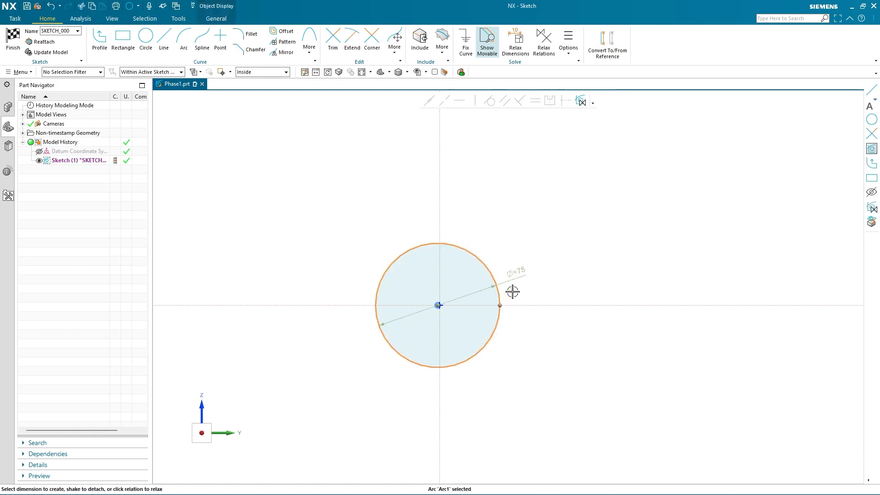
{"action": "double_click", "coordinate": [519, 272]}
{"action": "type", "text": "75"}
{"action": "key", "text": "Return"}
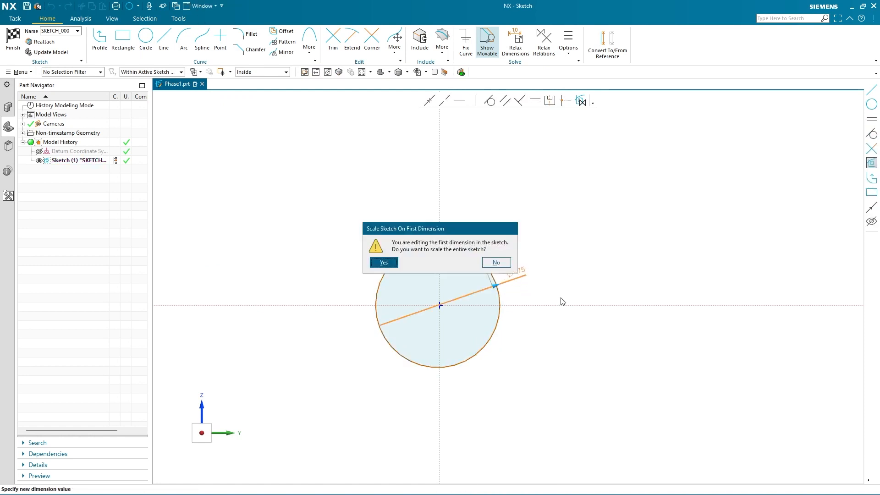
{"action": "key", "text": "Return"}
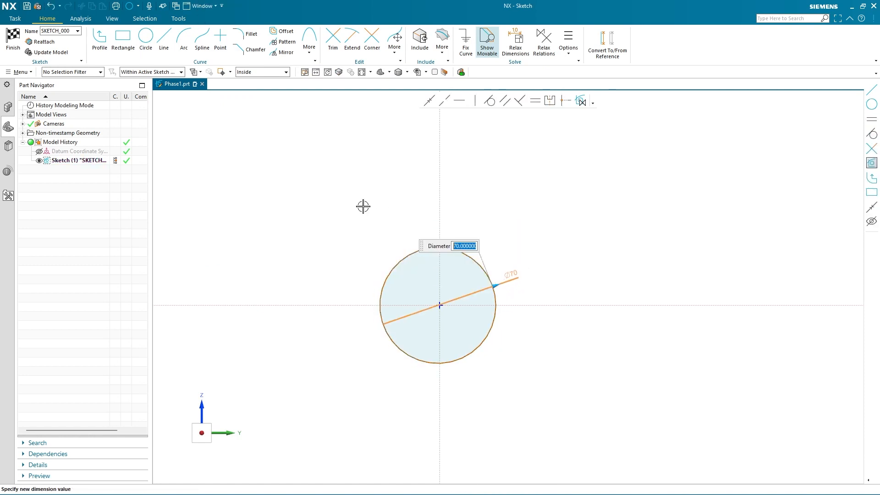
{"action": "key", "text": "Return"}
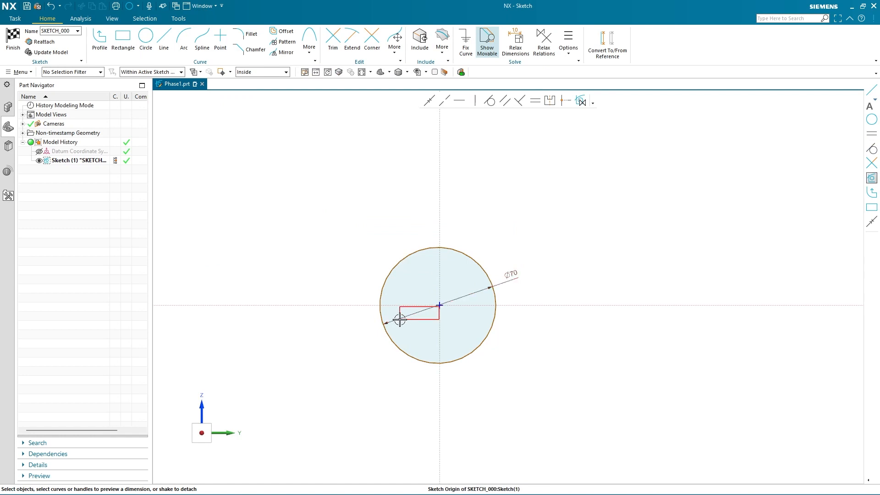
Move the circle off the origin to test its freedom, and make its center coincident with the sketch origin.
{"action": "mouse_move", "coordinate": [485, 334]}
{"action": "left_mouse_down"}
{"action": "mouse_move", "coordinate": [464, 344]}
{"action": "mouse_move", "coordinate": [436, 335]}
{"action": "left_mouse_up"}
{"action": "left_click", "coordinate": [411, 360]}
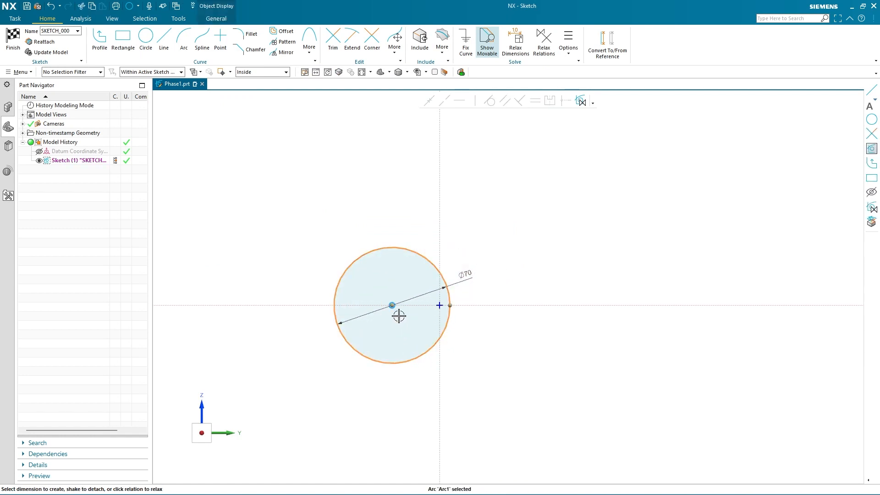
{"action": "key", "text": "Escape"}
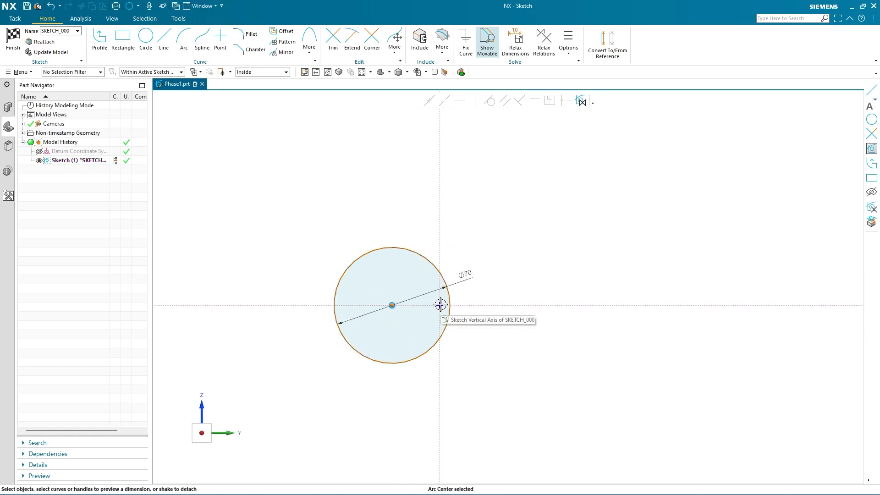
{"action": "left_click", "coordinate": [429, 101]}
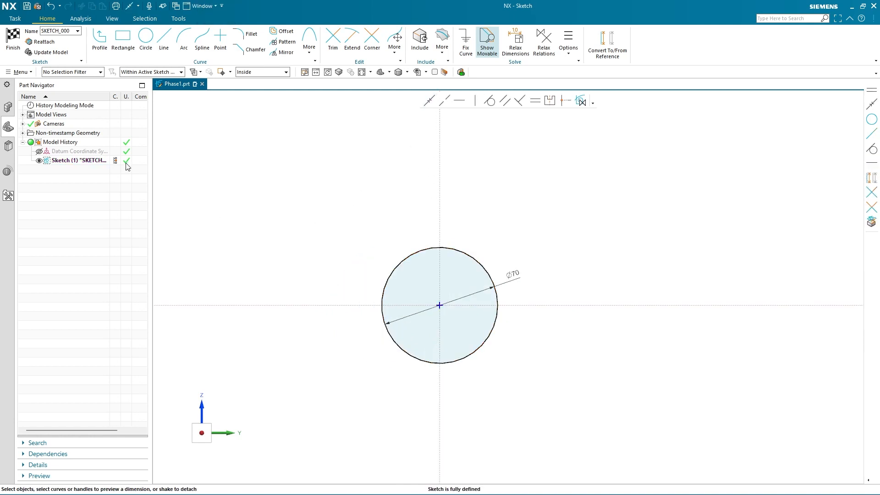
Draw a vertical line across the circle through its center, from the uppermost to the lowest point of the circle.
{"action": "left_click", "coordinate": [164, 39]}
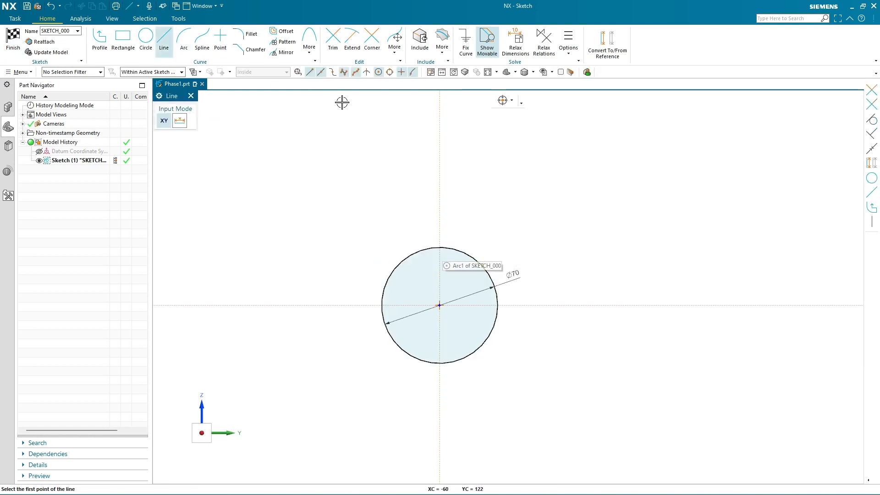
{"action": "left_click", "coordinate": [440, 247]}
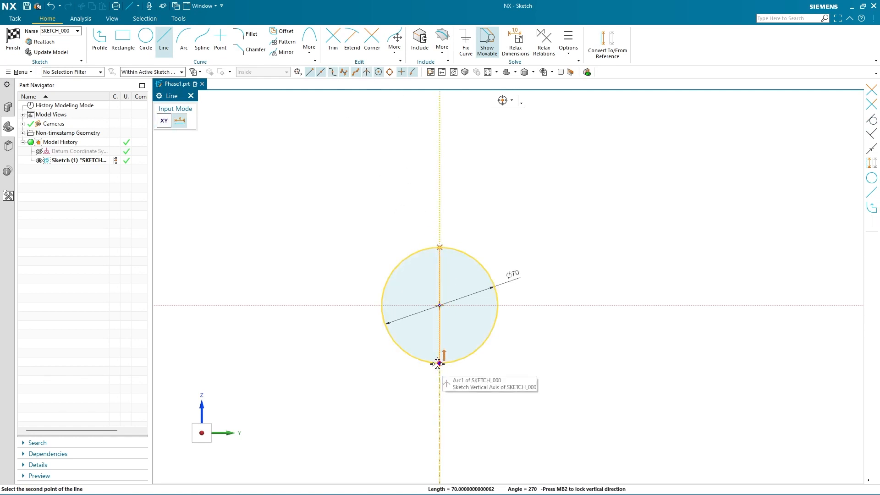
{"action": "left_click", "coordinate": [439, 364]}
{"action": "key", "text": "Escape"}
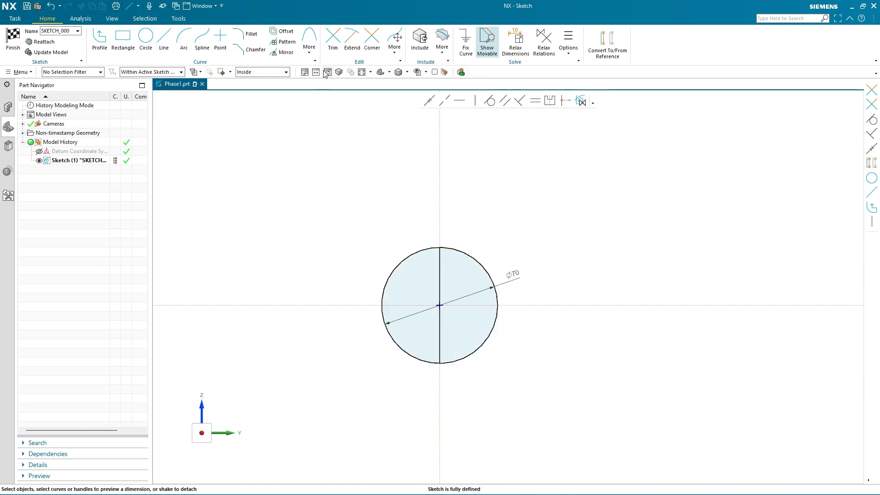
Trim away the half of the circle on the positive Y side of the vertical line and finish the sketch.
{"action": "left_click", "coordinate": [333, 38]}
{"action": "mouse_move", "coordinate": [472, 248]}
{"action": "left_mouse_down"}
{"action": "mouse_move", "coordinate": [467, 413]}
{"action": "mouse_move", "coordinate": [462, 394]}
{"action": "left_mouse_up"}
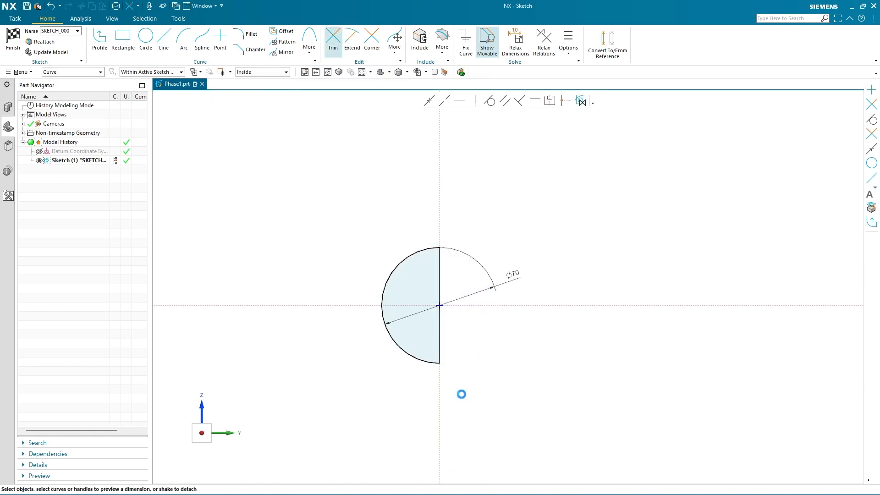
{"action": "left_click", "coordinate": [12, 40]}
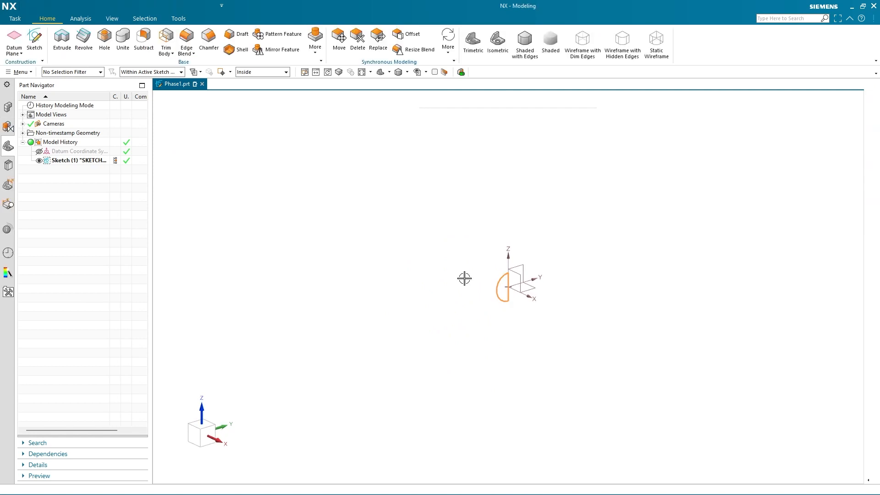
Revolve the half-circle profile 360° about the Z axis through the datum origin, and hide the profile sketch.
{"action": "left_click", "coordinate": [83, 39]}
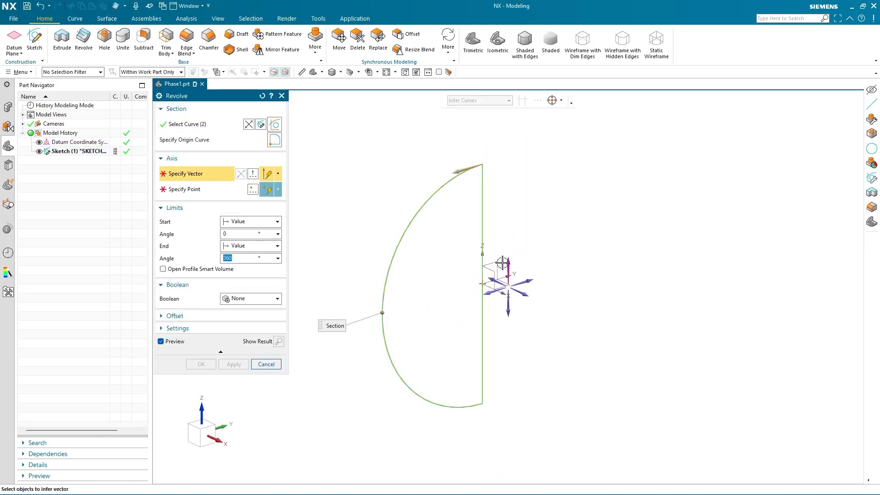
{"action": "left_click", "coordinate": [508, 265]}
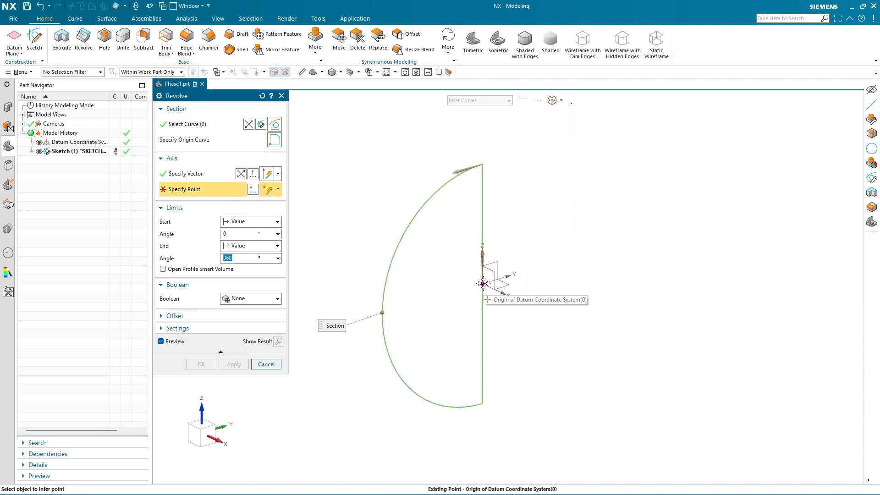
{"action": "left_click", "coordinate": [483, 283]}
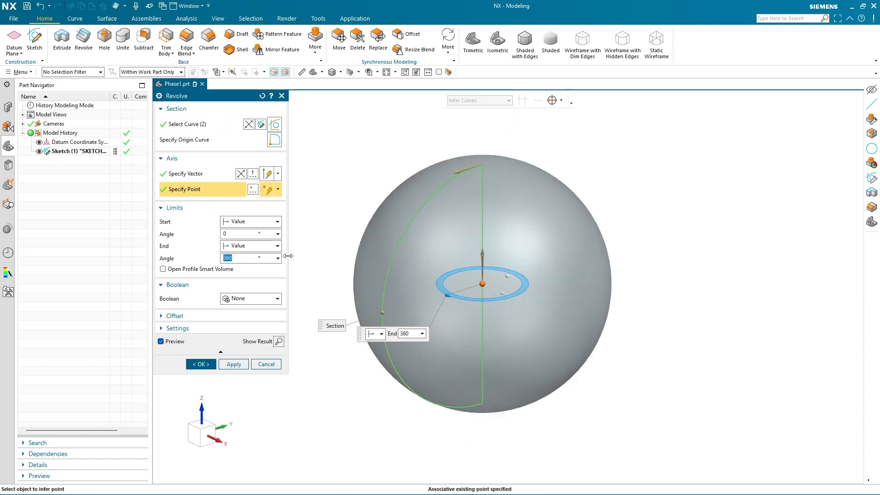
{"action": "key", "text": "Return"}
{"action": "middle_click", "coordinate": [379, 187]}
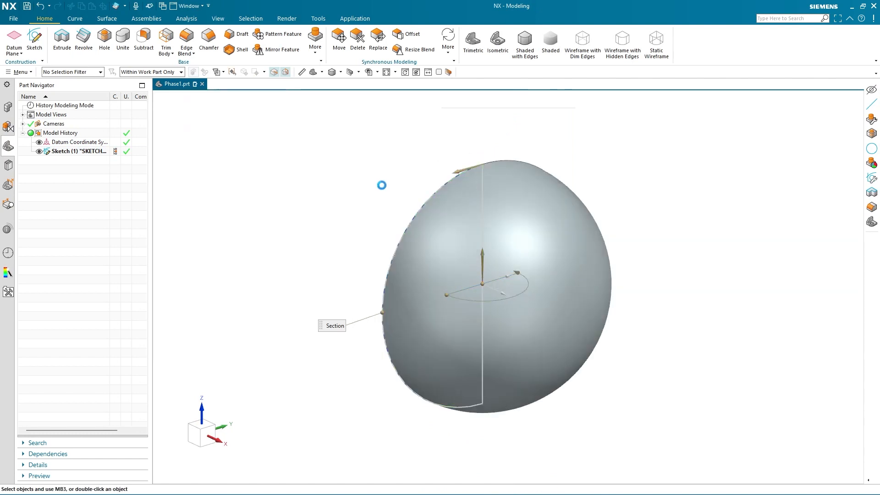
{"action": "left_click", "coordinate": [428, 202]}
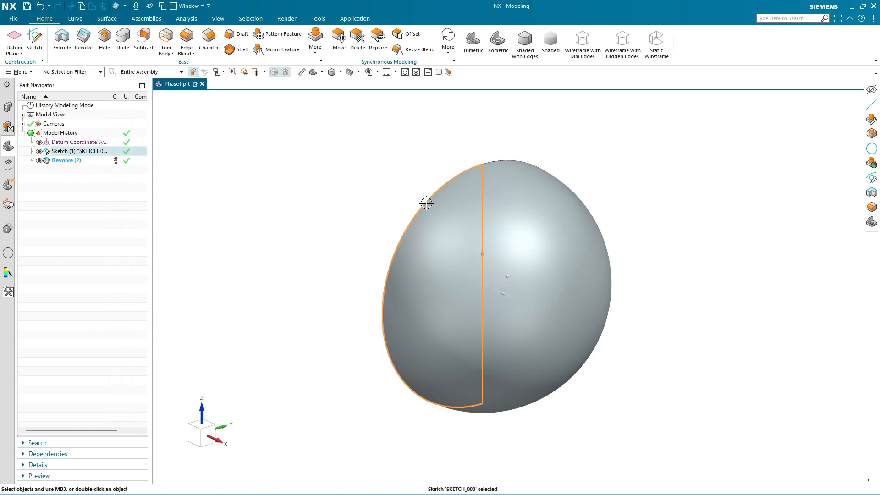
{"action": "left_click", "coordinate": [477, 191]}
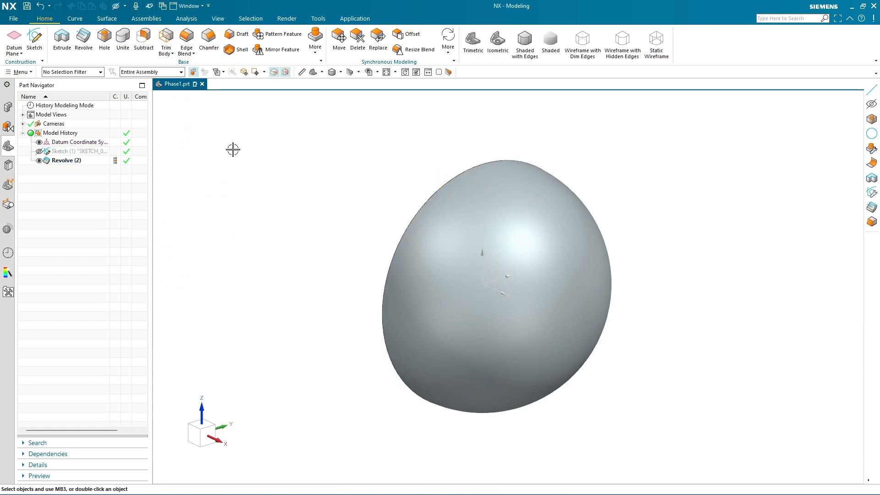
Create a new sketch on the Right plane through the middle of the sphere.
{"action": "left_click", "coordinate": [34, 39]}
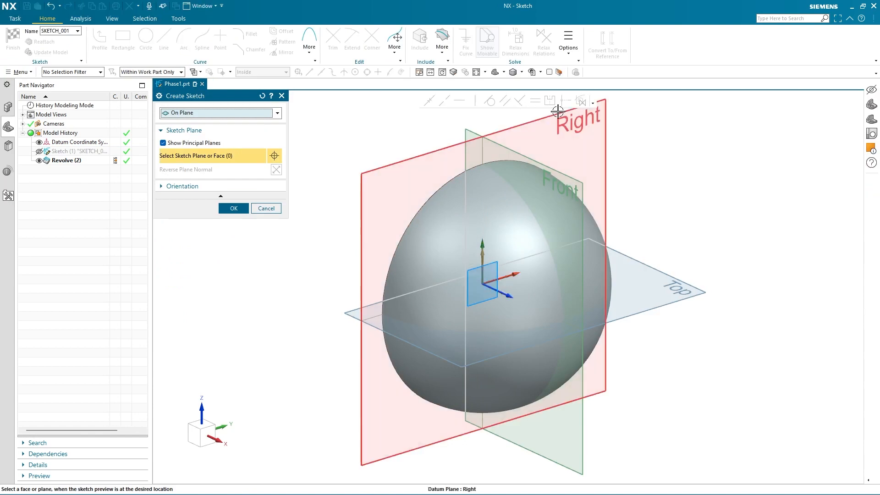
{"action": "left_click", "coordinate": [557, 111]}
{"action": "middle_click", "coordinate": [458, 196]}
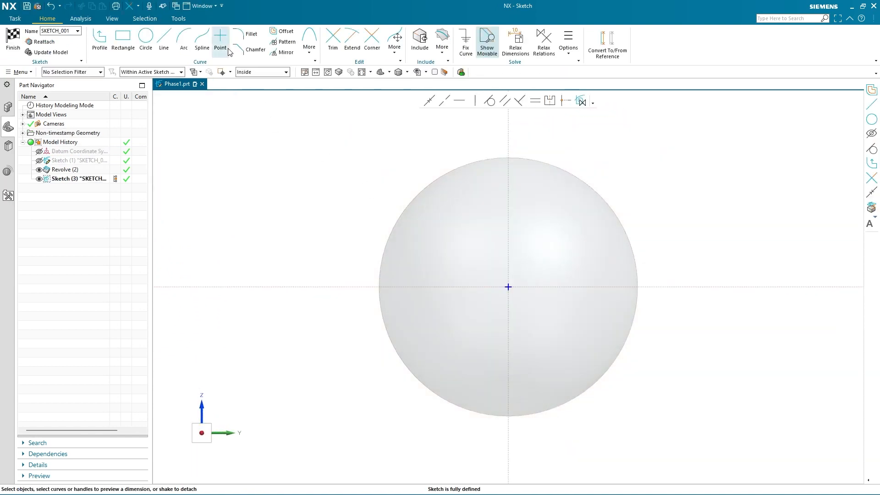
Draw a slanted line about 43 long crossing near the sketch origin, with the selection scope set to Within Work Part Only.
{"action": "left_click", "coordinate": [164, 38]}
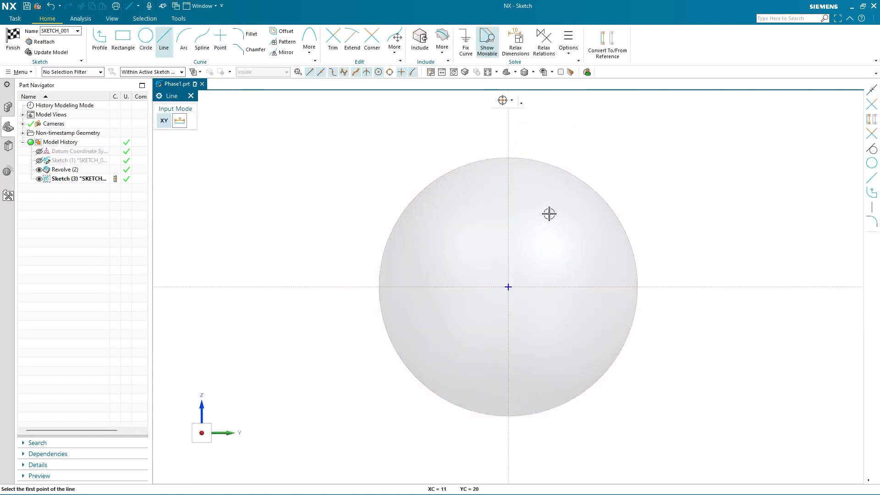
{"action": "left_click", "coordinate": [549, 214]}
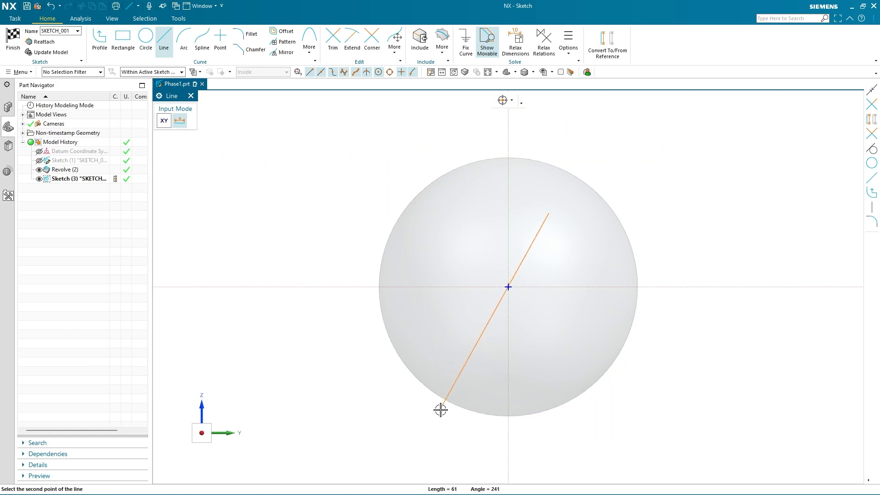
{"action": "left_click", "coordinate": [182, 72]}
{"action": "left_click", "coordinate": [176, 91]}
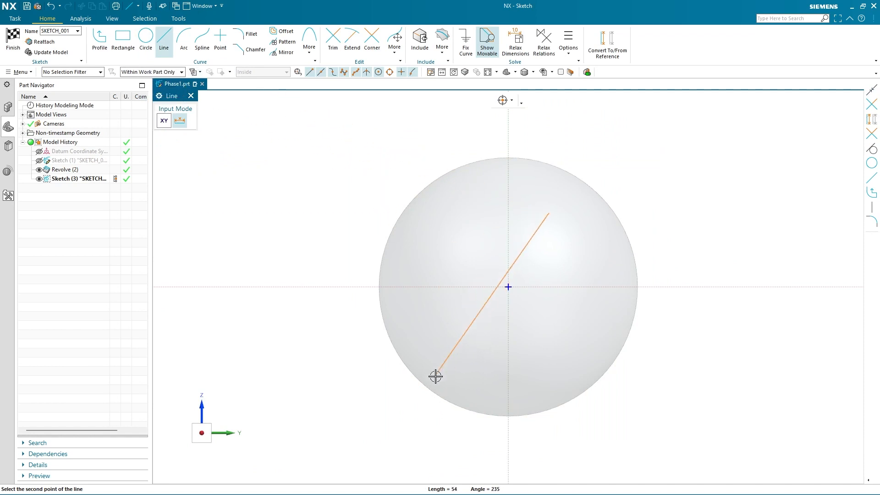
{"action": "left_click", "coordinate": [472, 350]}
{"action": "key", "text": "Escape"}
Make the slanted line's midpoint coincident with the sketch origin and convert the line to a reference line.
{"action": "left_click", "coordinate": [521, 278]}
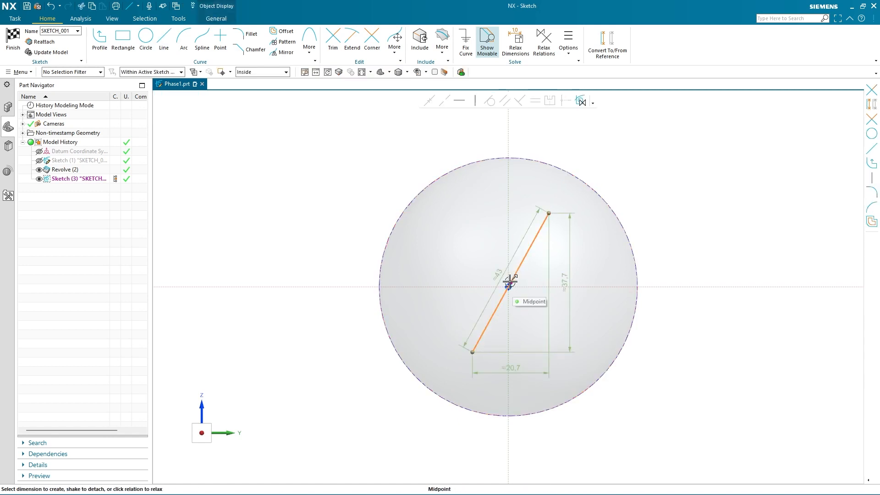
{"action": "left_click", "coordinate": [509, 285]}
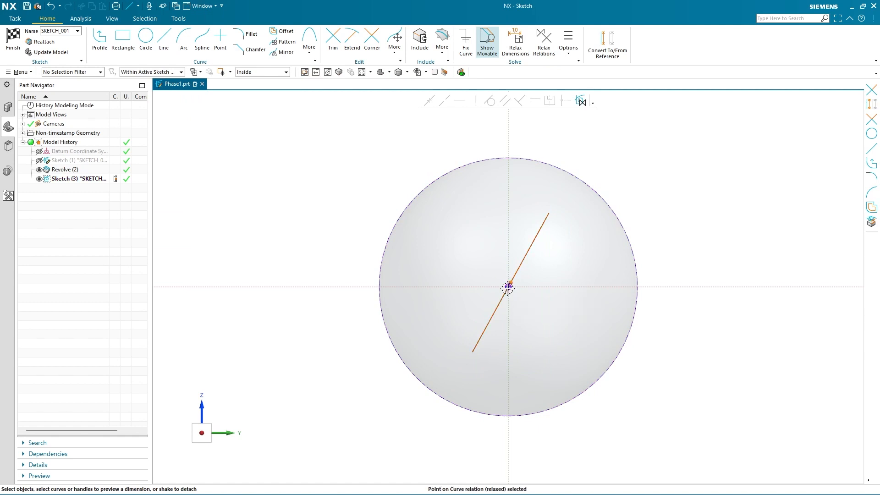
{"action": "left_click", "coordinate": [508, 288]}
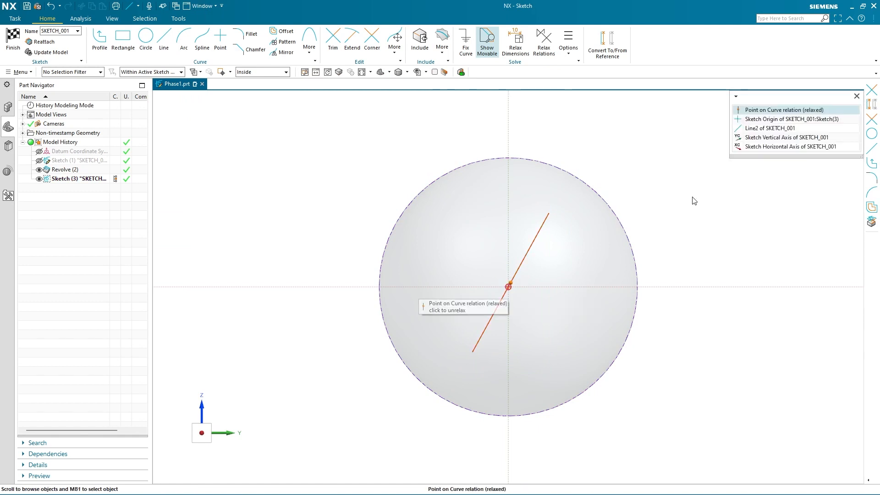
{"action": "left_click", "coordinate": [766, 118]}
{"action": "left_click", "coordinate": [429, 100]}
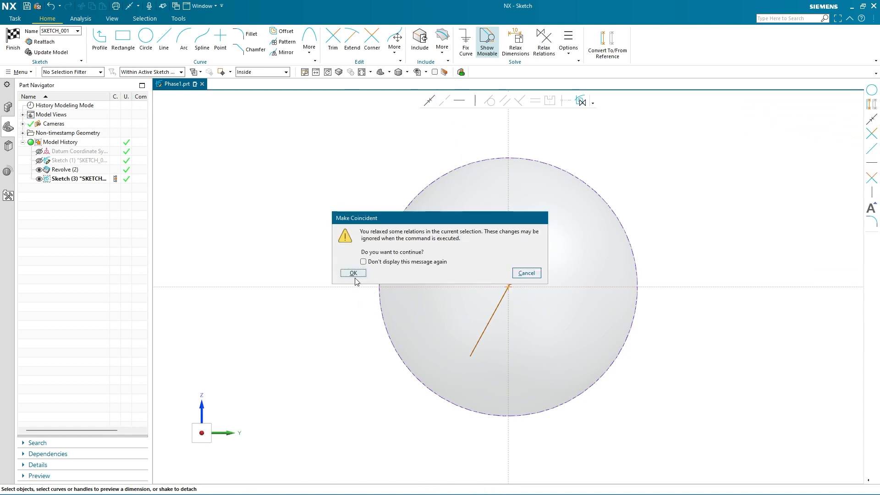
{"action": "left_click", "coordinate": [354, 273]}
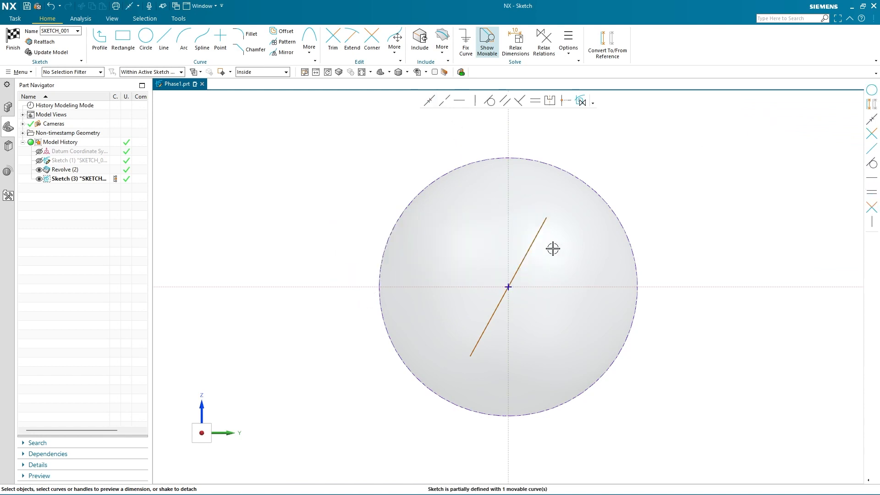
{"action": "left_click", "coordinate": [541, 224]}
{"action": "left_click", "coordinate": [607, 41]}
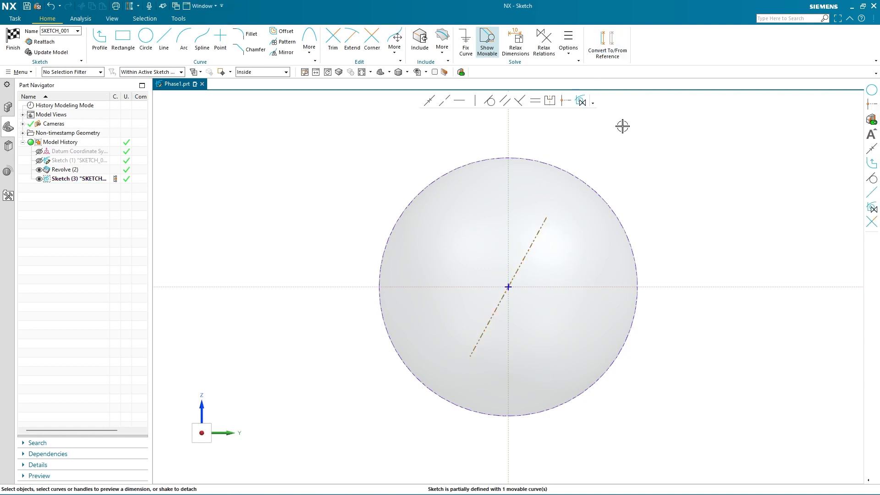
Draw a circle centered on each end of the slanted reference line, the upper one about 11.7 in diameter.
{"action": "left_click", "coordinate": [154, 44]}
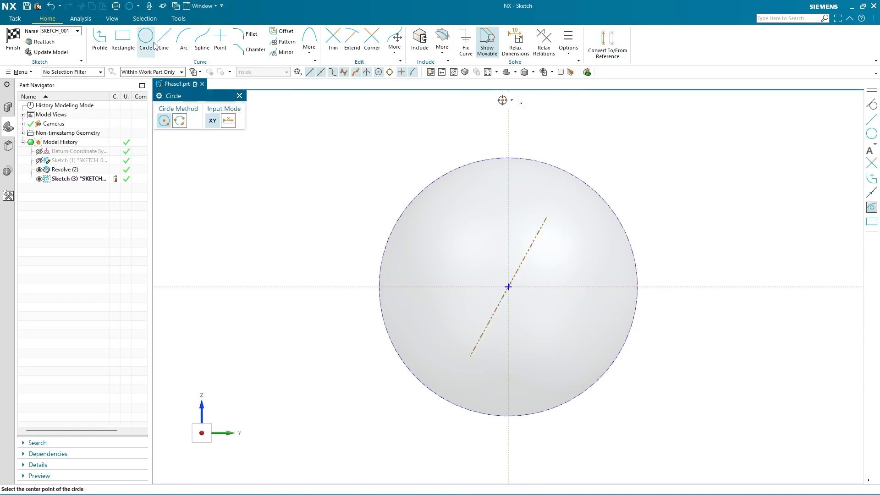
{"action": "left_click", "coordinate": [547, 217]}
{"action": "left_click", "coordinate": [563, 228]}
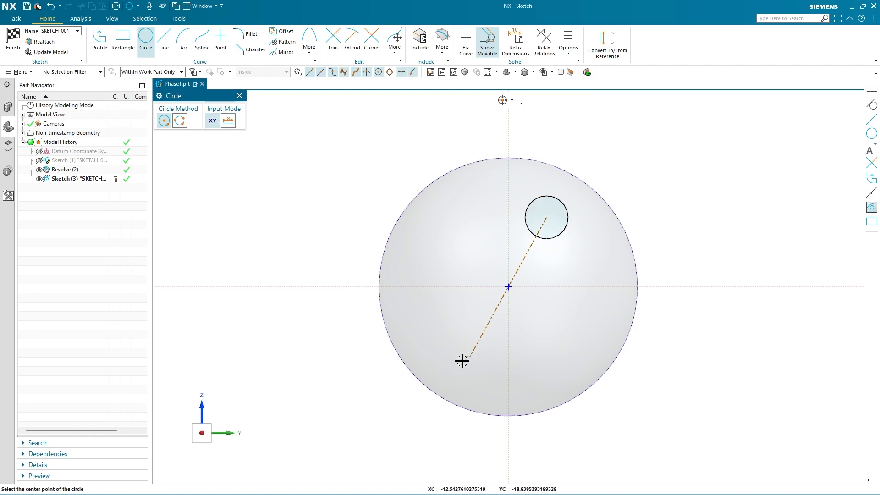
{"action": "left_click", "coordinate": [470, 357]}
{"action": "left_click", "coordinate": [485, 384]}
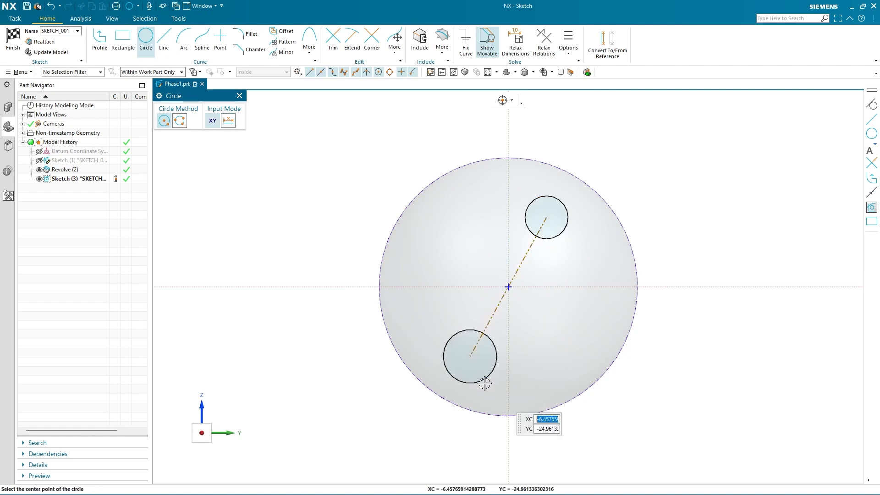
{"action": "key", "text": "Escape"}
Make the two end circles equal in radius and constrain them tangent to the sphere's circular outline.
{"action": "left_click", "coordinate": [492, 338]}
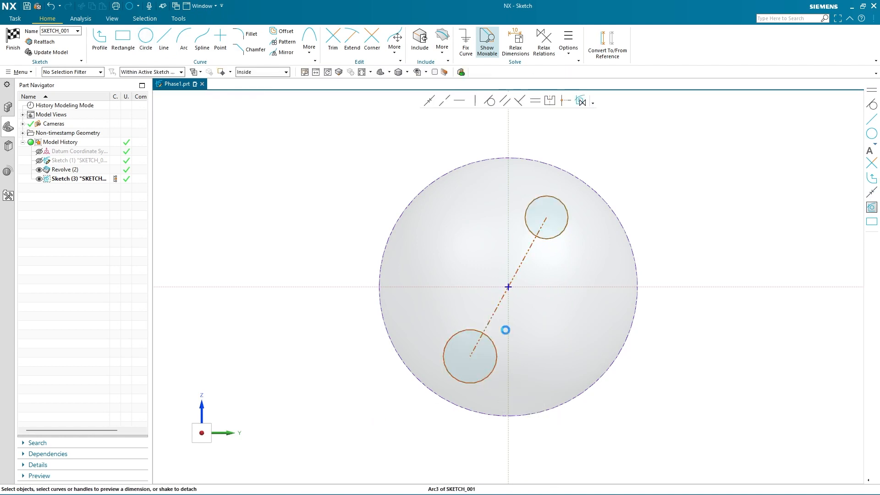
{"action": "left_click", "coordinate": [554, 234]}
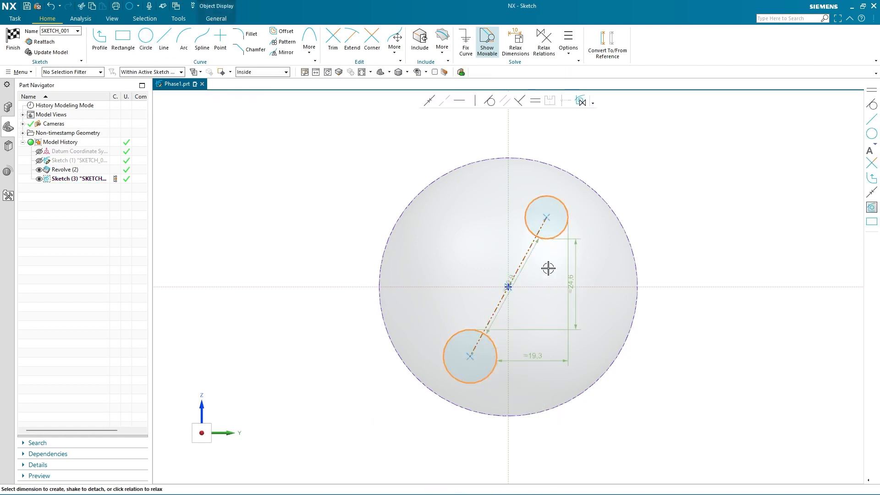
{"action": "left_click", "coordinate": [533, 102]}
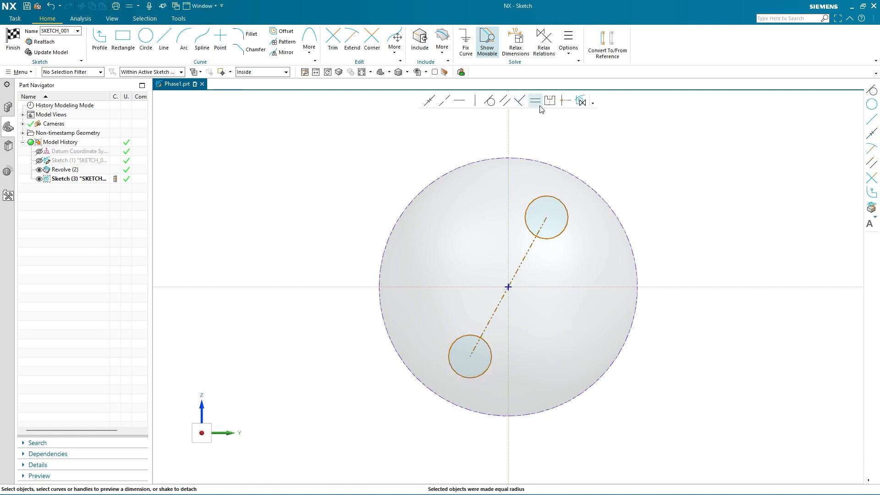
{"action": "left_click", "coordinate": [575, 173]}
{"action": "left_click", "coordinate": [489, 101]}
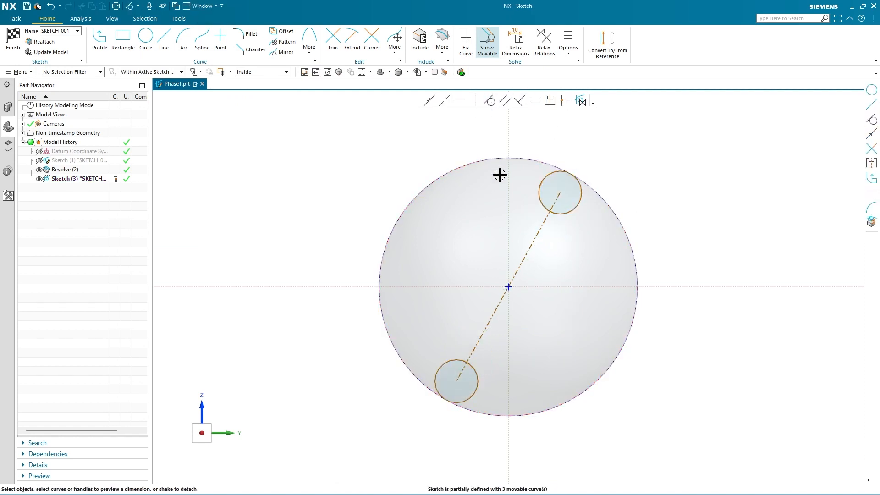
Dimension the angle between the slanted reference line and the vertical axis as 15°.
{"action": "left_click", "coordinate": [540, 235]}
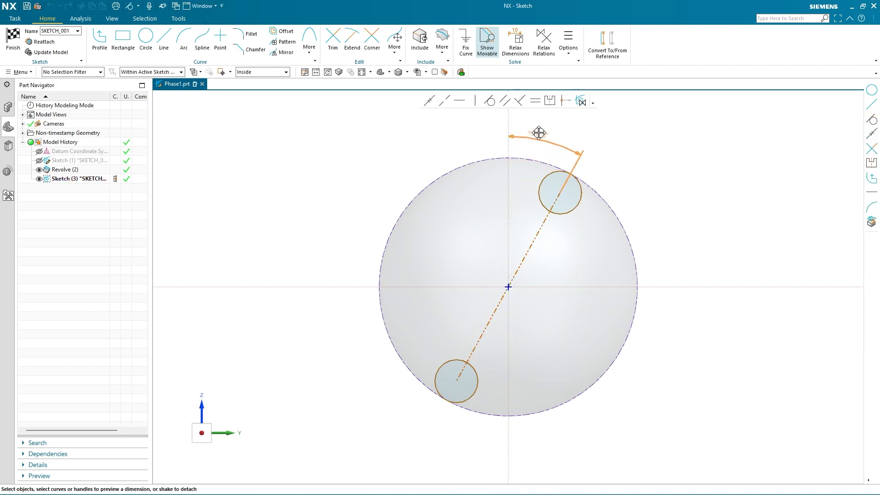
{"action": "left_click", "coordinate": [538, 132]}
{"action": "type", "text": "15"}
{"action": "key", "text": "Return"}
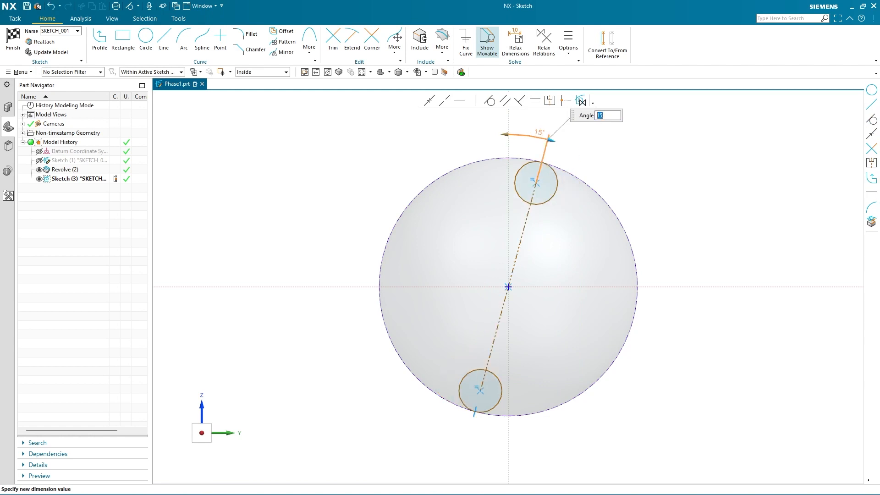
Draw a circle about 37.5 in diameter centered on the sketch origin.
{"action": "left_click", "coordinate": [146, 37]}
{"action": "left_click", "coordinate": [507, 288]}
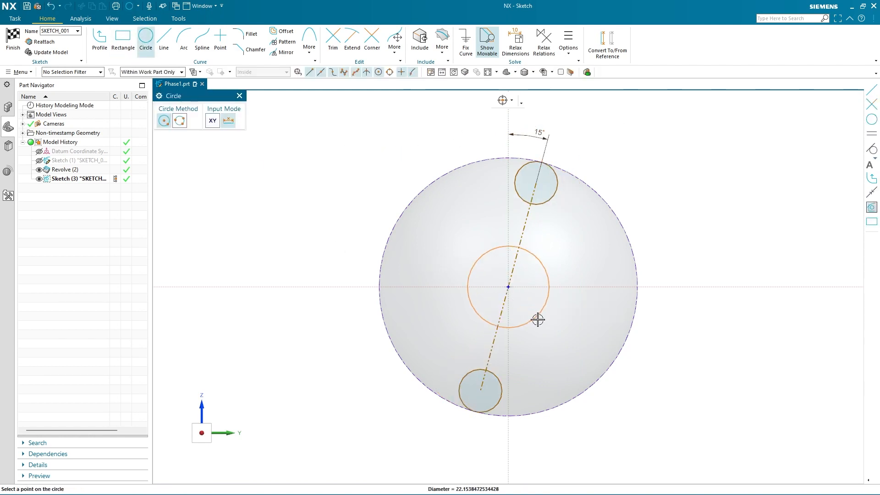
{"action": "left_click", "coordinate": [581, 299]}
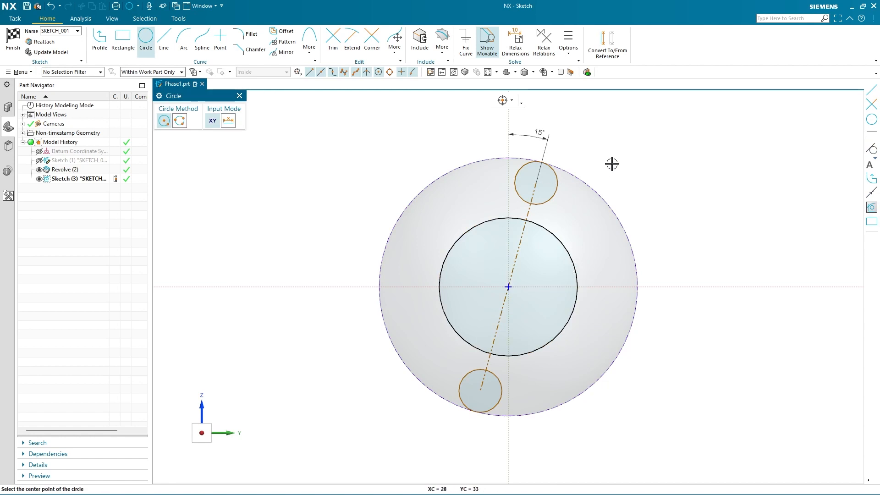
{"action": "key", "text": "Escape"}
Dimension the upper end circle, convert the dimension to a radius and set it to 12.
{"action": "left_click", "coordinate": [558, 183]}
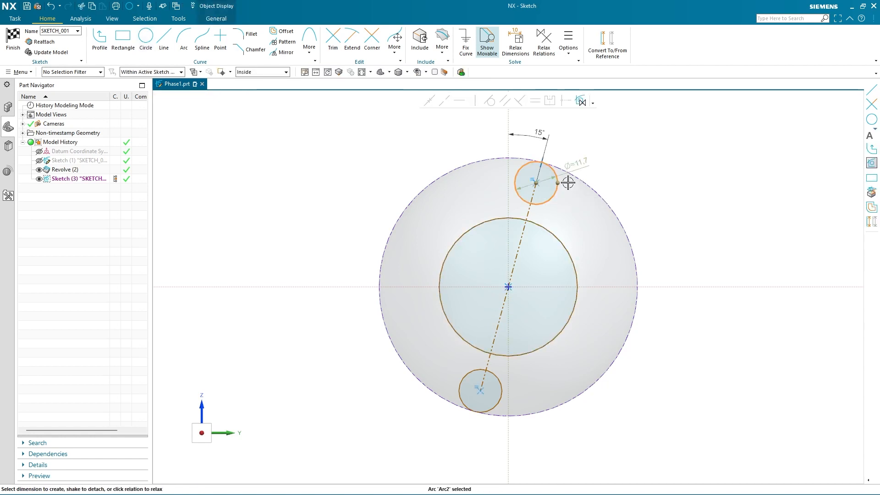
{"action": "left_click_drag", "start_coordinate": [592, 155], "coordinate": [609, 142]}
{"action": "right_click", "coordinate": [609, 142]}
{"action": "left_click", "coordinate": [629, 160]}
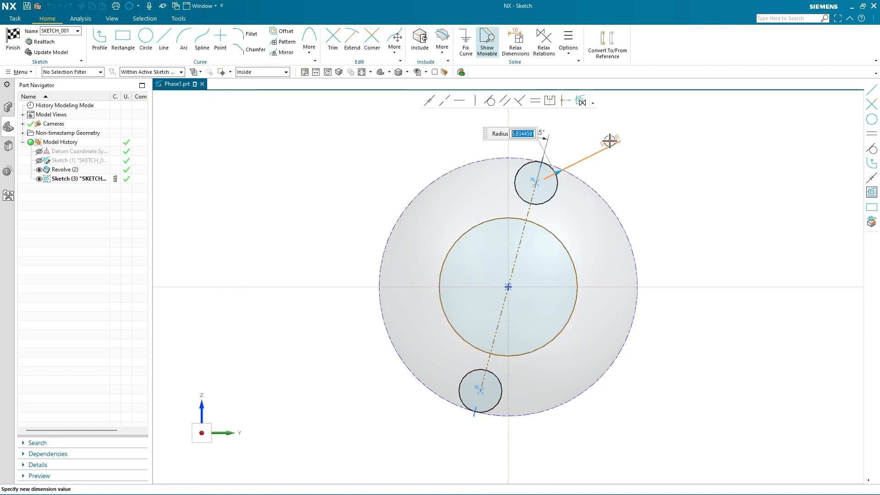
{"action": "type", "text": "12"}
{"action": "key", "text": "Return"}
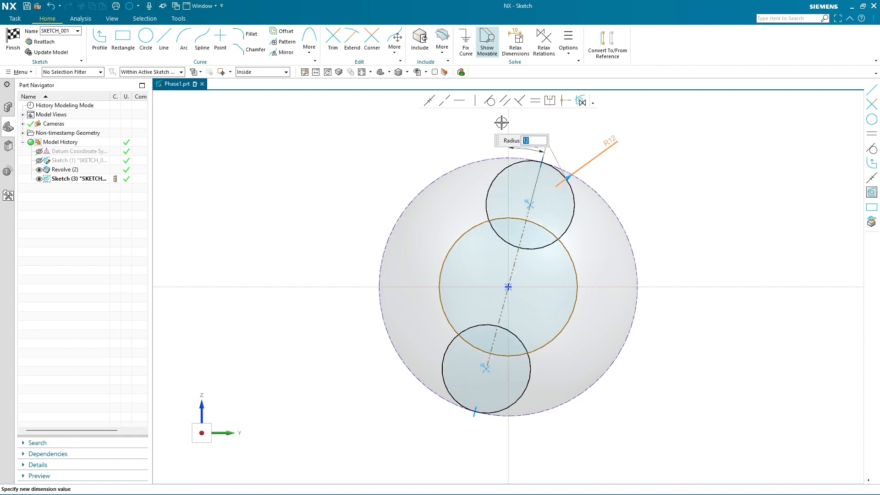
Dimension the central circle, convert the dimension to a radius and set it to 20.
{"action": "left_click", "coordinate": [576, 262]}
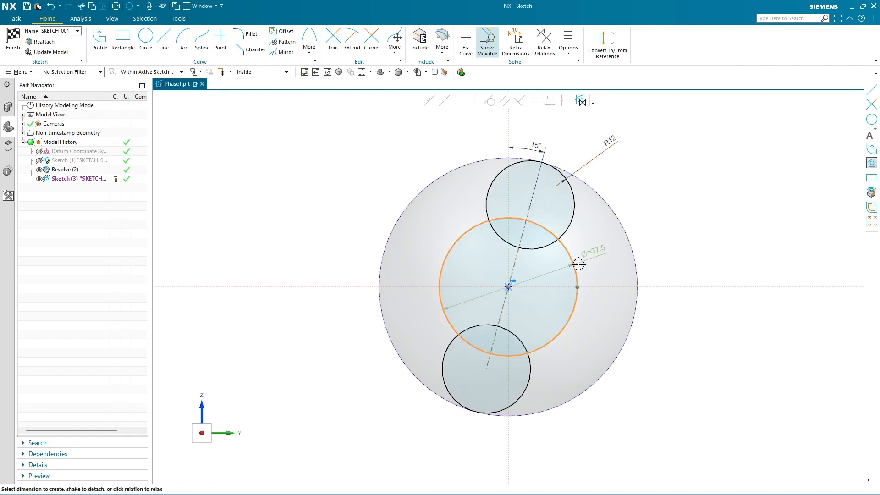
{"action": "left_click_drag", "start_coordinate": [598, 252], "coordinate": [648, 197]}
{"action": "right_click", "coordinate": [646, 205]}
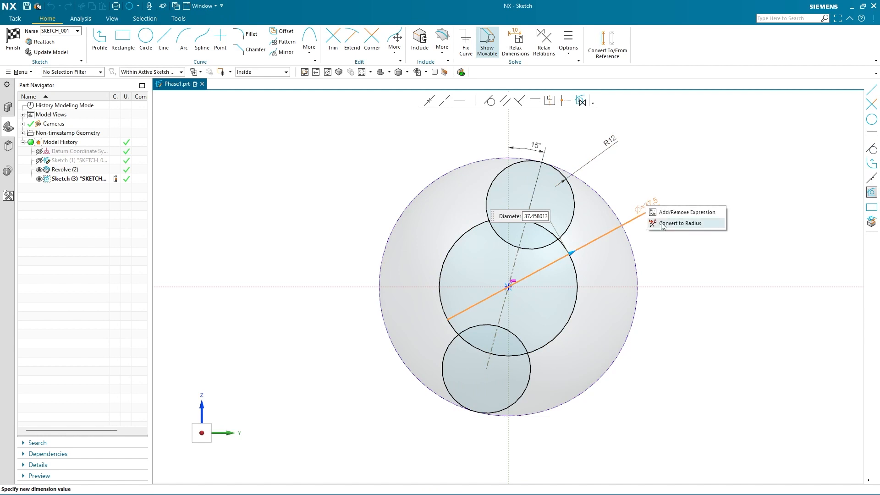
{"action": "left_click", "coordinate": [654, 220]}
{"action": "type", "text": "20"}
{"action": "key", "text": "Return"}
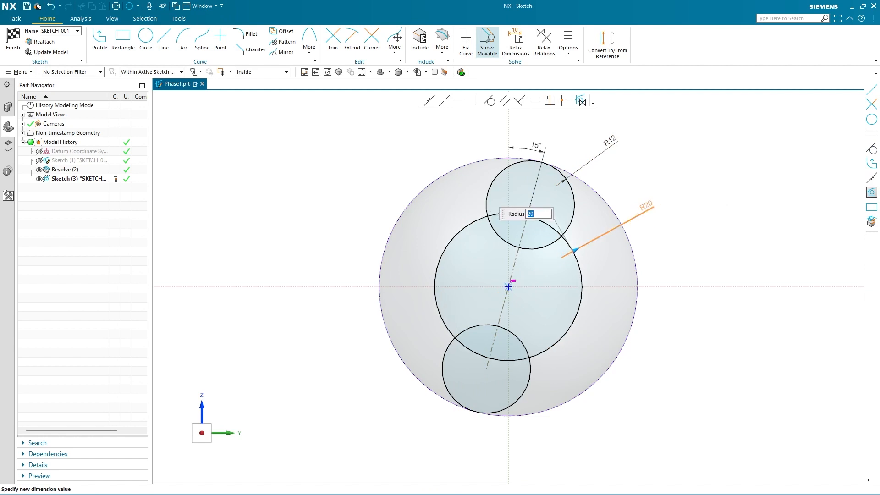
{"action": "left_click", "coordinate": [782, 239]}
{"action": "left_click", "coordinate": [165, 39]}
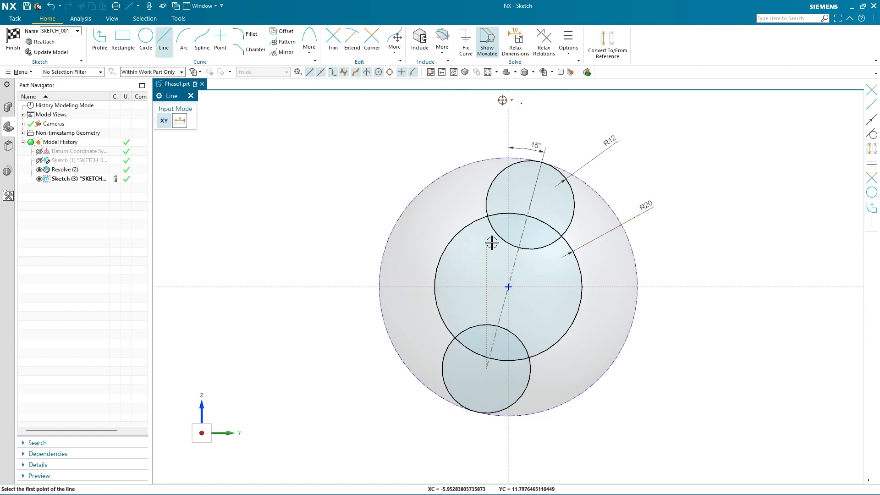
{"action": "left_click", "coordinate": [574, 213]}
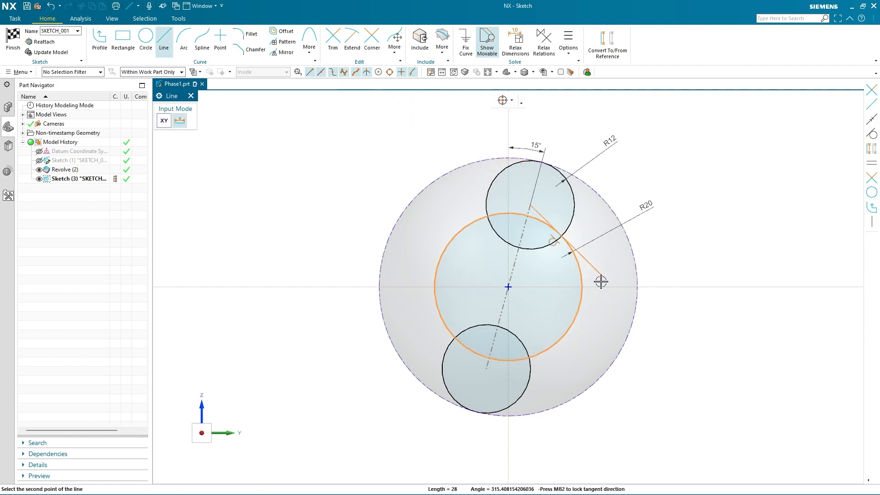
{"action": "key", "text": "Escape"}
{"action": "key", "text": "Escape"}
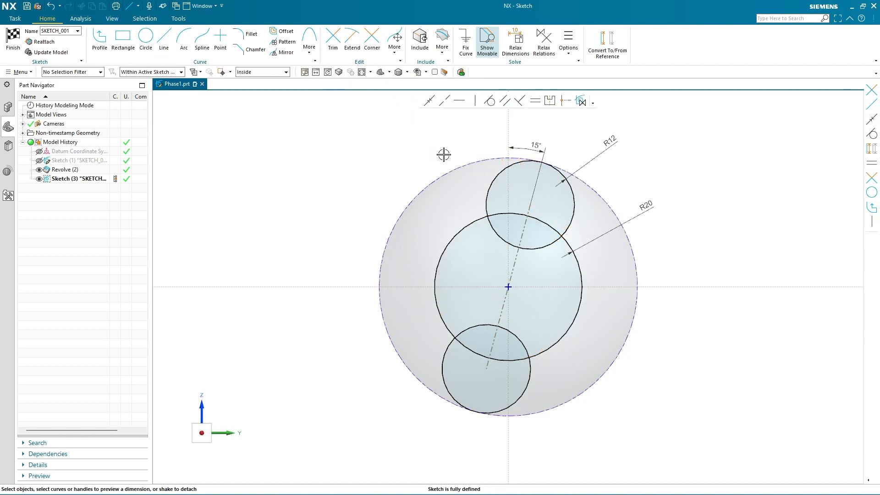
Draw four tangent lines connecting the central circle to the upper and lower end circles on both sides.
{"action": "left_click", "coordinate": [163, 38]}
{"action": "left_click", "coordinate": [574, 196]}
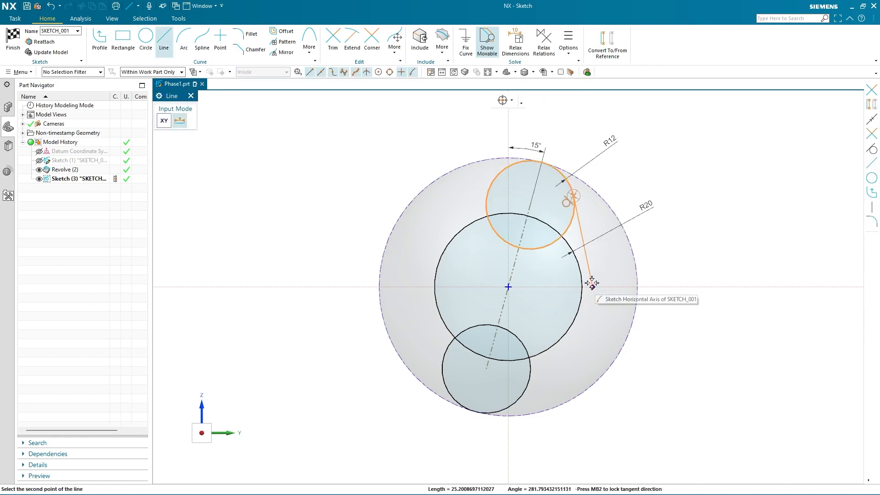
{"action": "left_click", "coordinate": [582, 279]}
{"action": "left_click", "coordinate": [573, 324]}
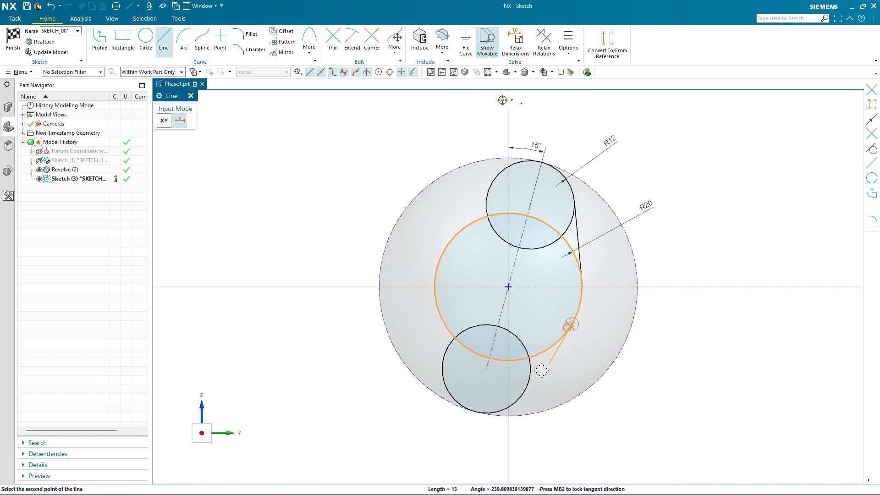
{"action": "left_click", "coordinate": [527, 383]}
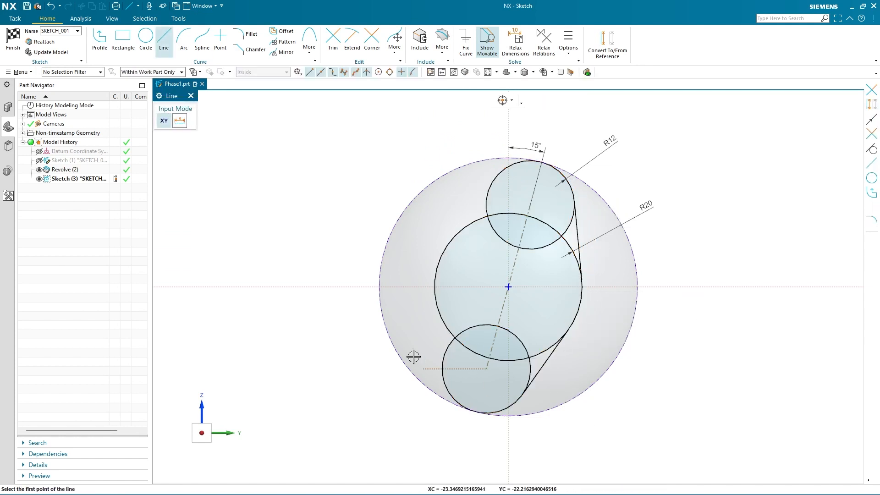
{"action": "left_click", "coordinate": [440, 351]}
{"action": "left_click", "coordinate": [434, 293]}
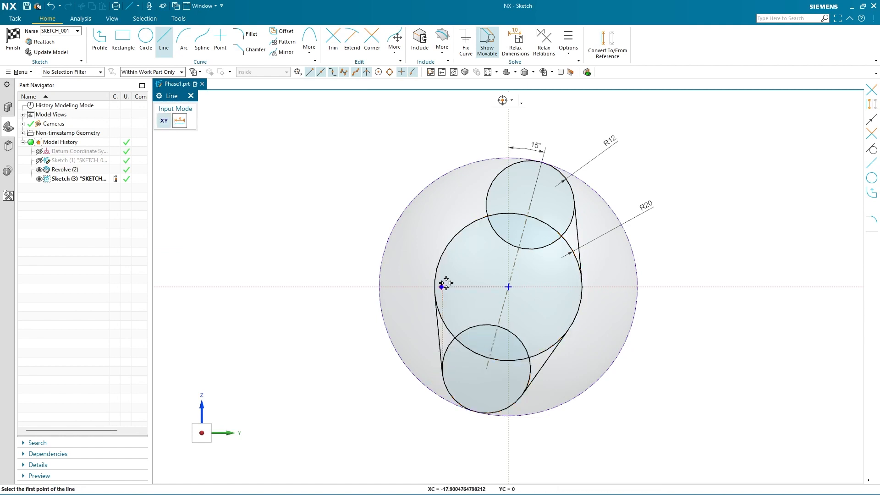
{"action": "left_click", "coordinate": [456, 240]}
{"action": "left_click", "coordinate": [493, 181]}
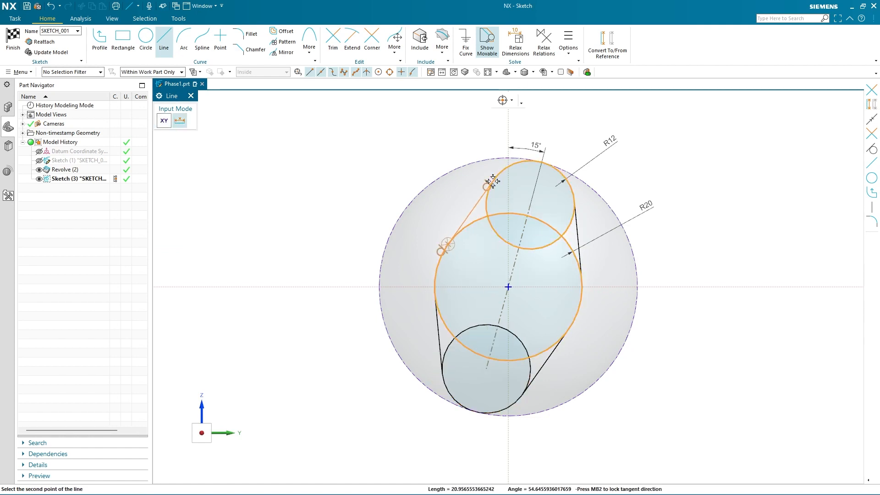
{"action": "key", "text": "Escape"}
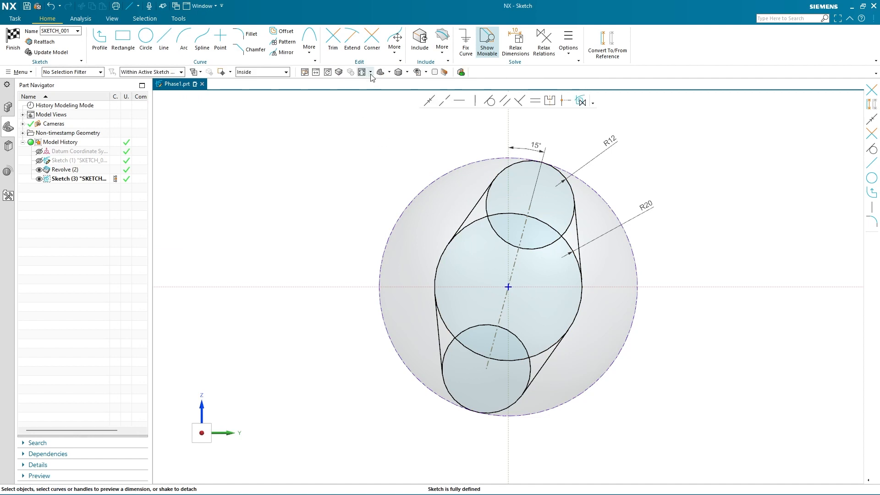
Trim the inner arcs of all three circles, leaving one closed outline of outer arcs and tangent lines.
{"action": "left_click", "coordinate": [332, 39]}
{"action": "mouse_move", "coordinate": [498, 199]}
{"action": "left_mouse_down"}
{"action": "mouse_move", "coordinate": [477, 229]}
{"action": "mouse_move", "coordinate": [494, 244]}
{"action": "left_mouse_up"}
{"action": "left_click_drag", "start_coordinate": [550, 215], "coordinate": [547, 254]}
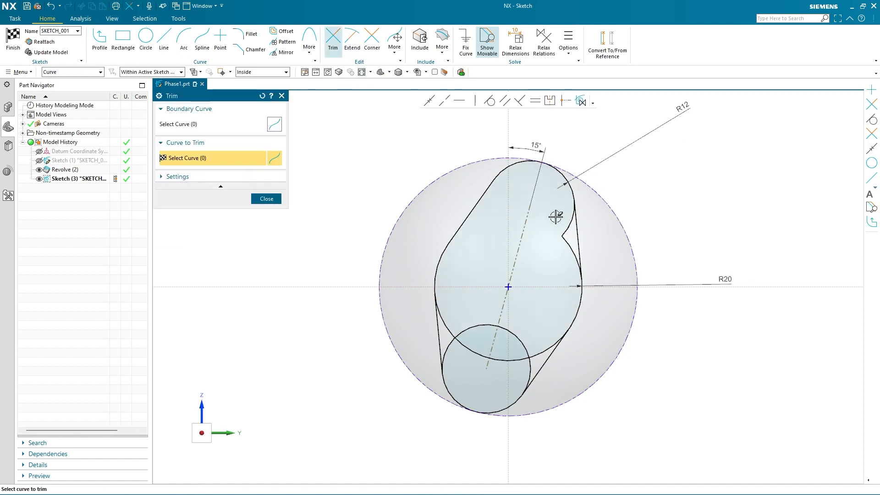
{"action": "left_click_drag", "start_coordinate": [556, 216], "coordinate": [562, 250]}
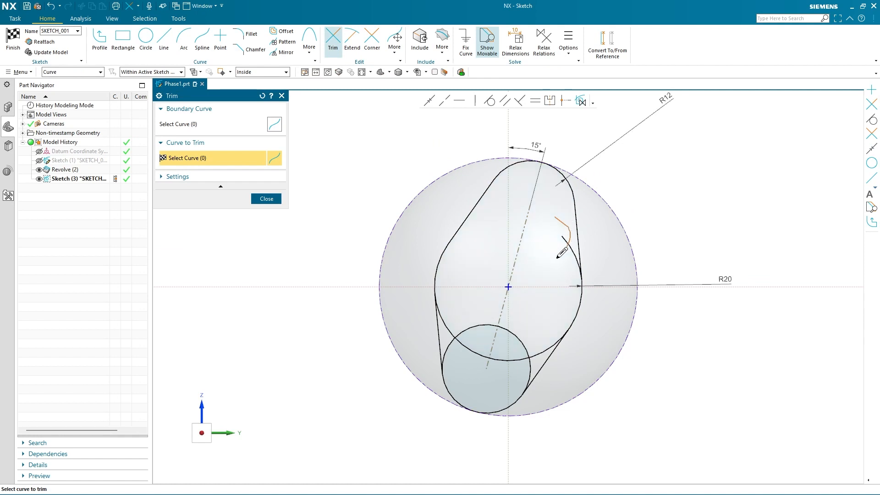
{"action": "left_click", "coordinate": [459, 343]}
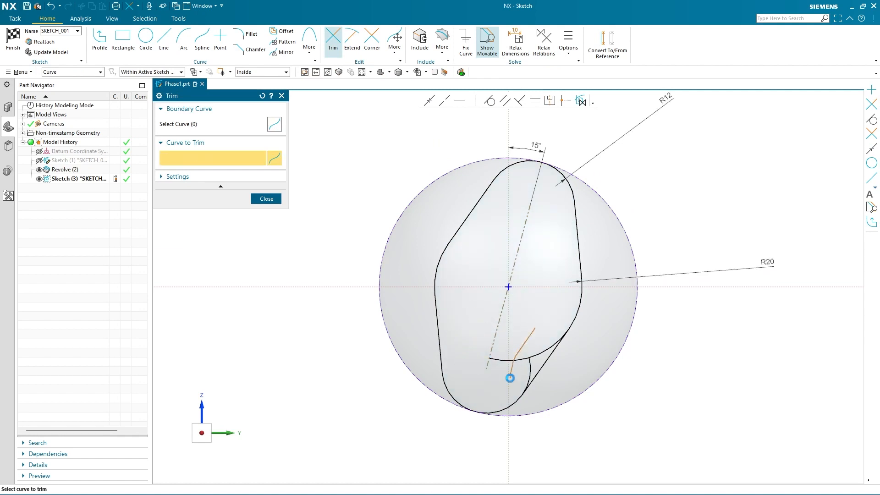
{"action": "left_click_drag", "start_coordinate": [535, 338], "coordinate": [505, 377]}
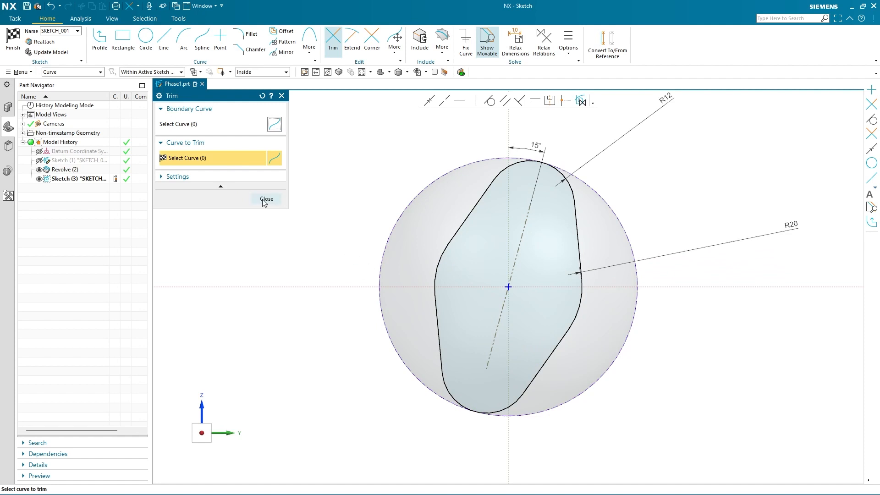
{"action": "left_click", "coordinate": [265, 199]}
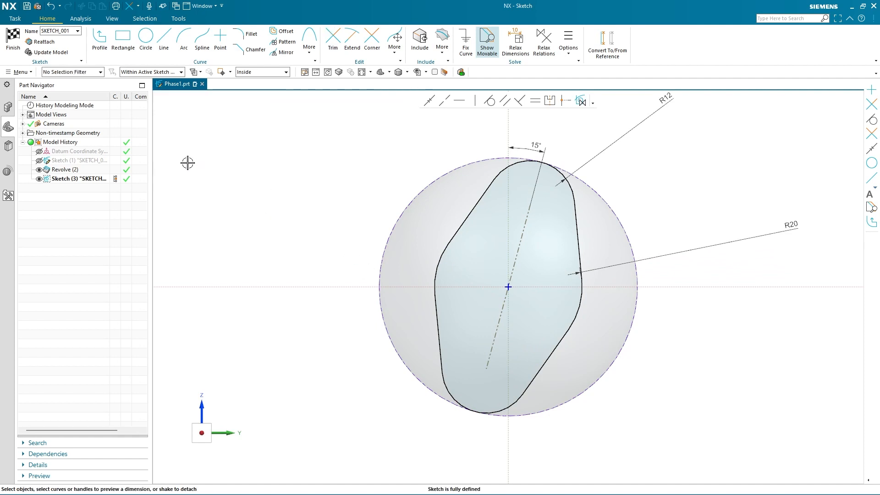
Add sketch points at both ends of the slanted reference line and finish the sketch.
{"action": "left_click", "coordinate": [220, 37]}
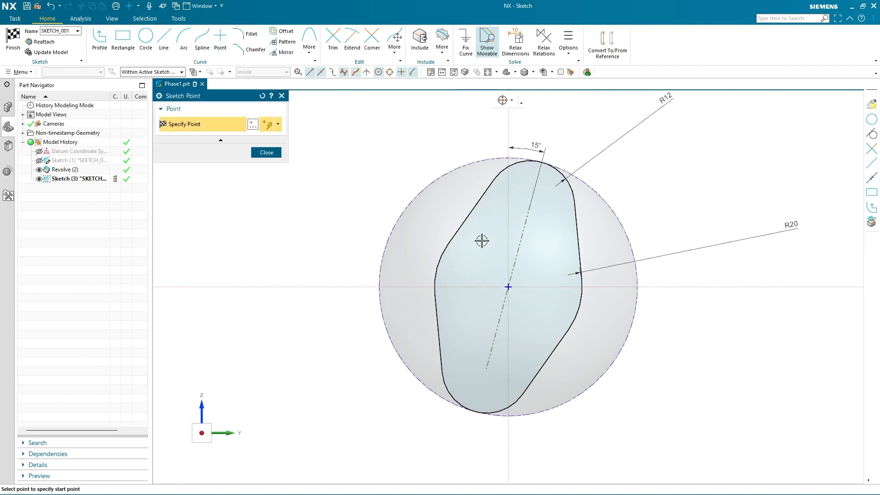
{"action": "left_click", "coordinate": [530, 203]}
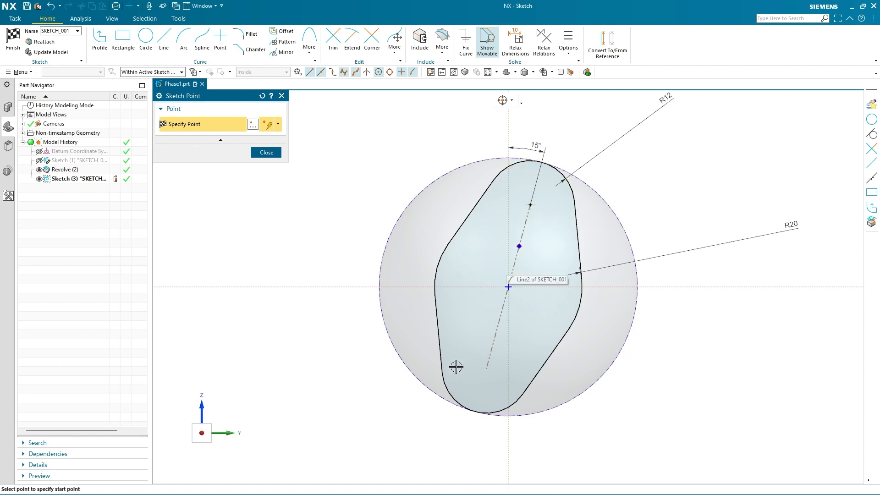
{"action": "left_click", "coordinate": [485, 368]}
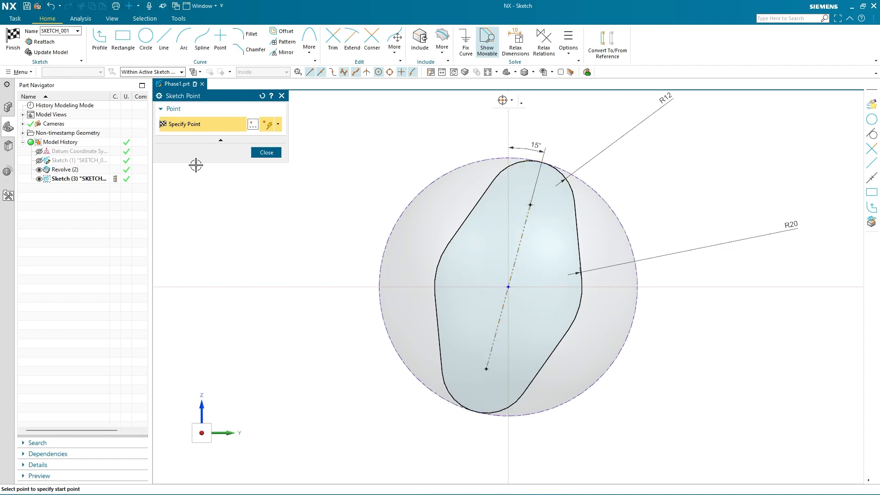
{"action": "left_click", "coordinate": [266, 153]}
{"action": "left_click", "coordinate": [13, 39]}
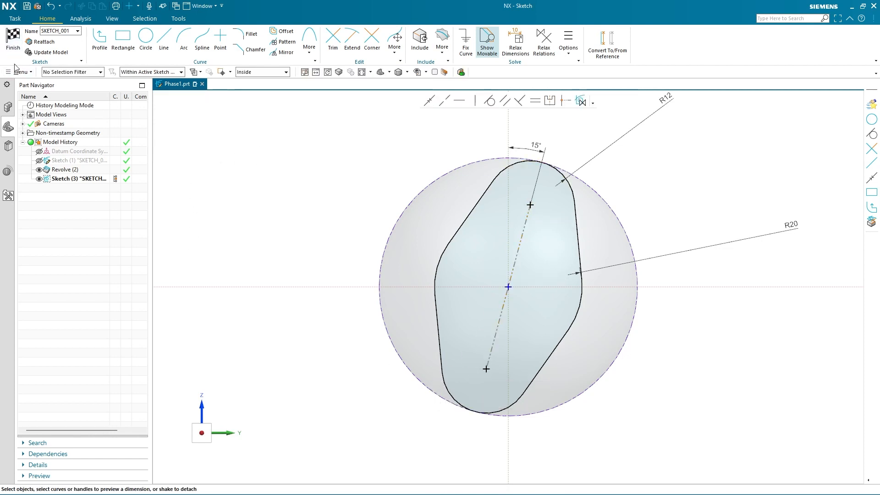
Extrude the closed tangent profile from 0 to 50 mm and unite it with the spherical body.
{"action": "left_click", "coordinate": [62, 39]}
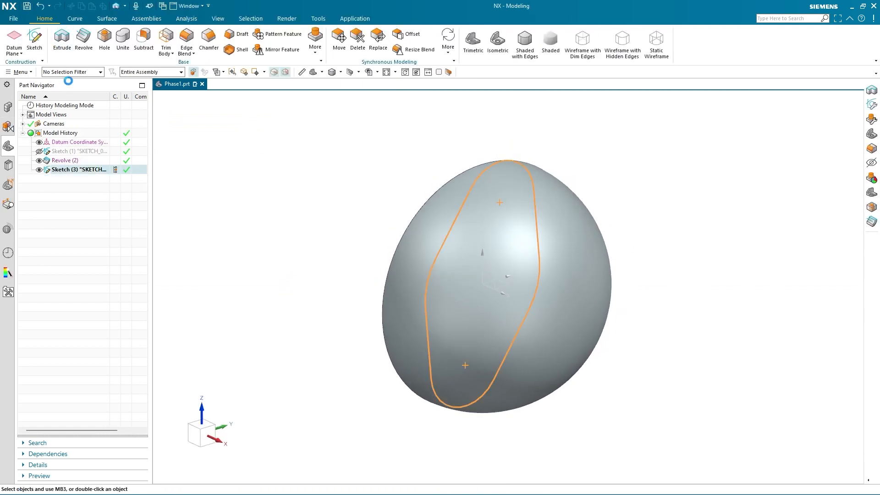
{"action": "left_click", "coordinate": [259, 268]}
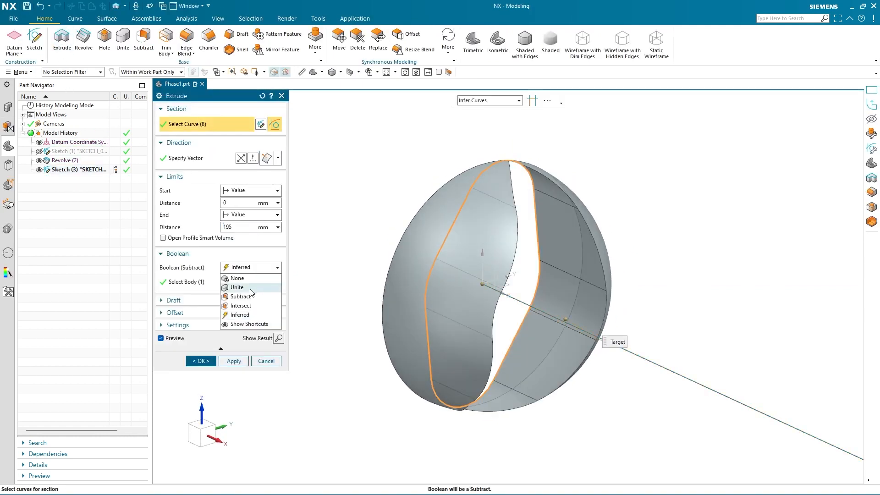
{"action": "left_click", "coordinate": [252, 287]}
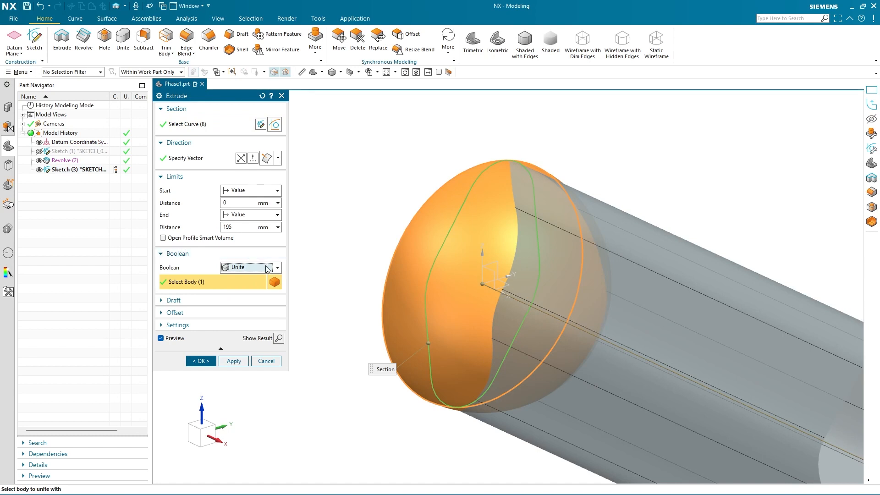
{"action": "middle_click", "coordinate": [276, 301]}
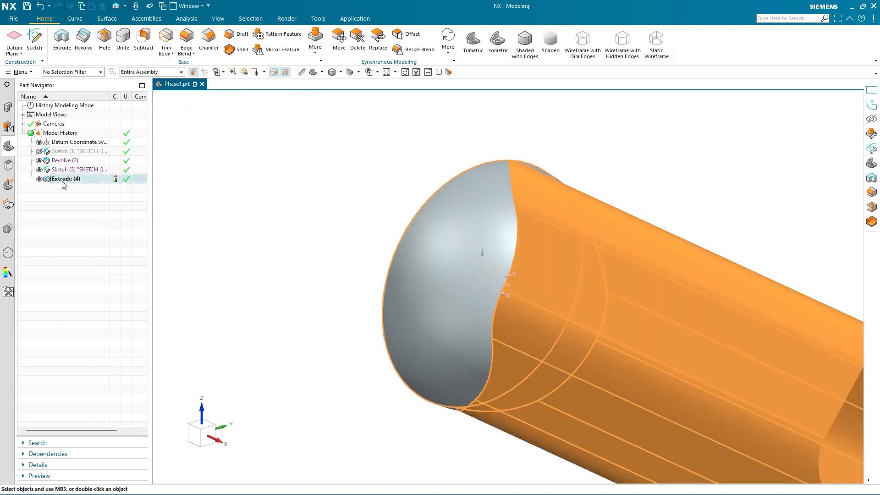
{"action": "double_click", "coordinate": [69, 178]}
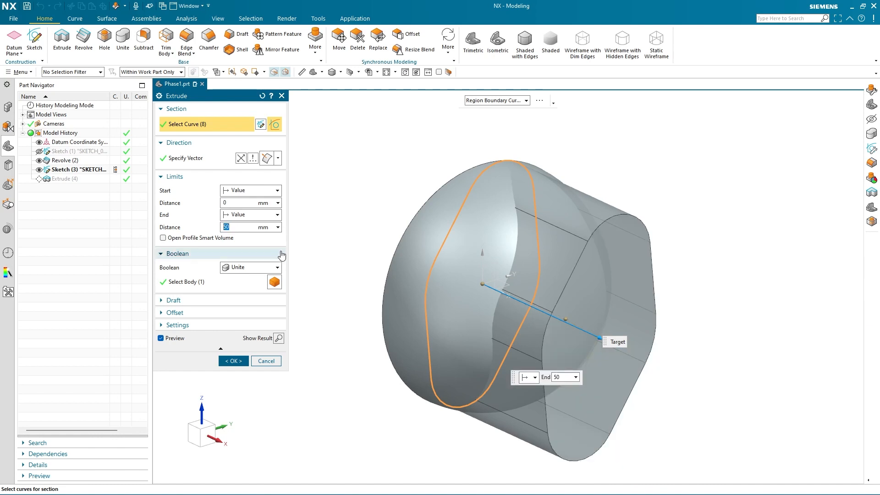
{"action": "left_click", "coordinate": [233, 360]}
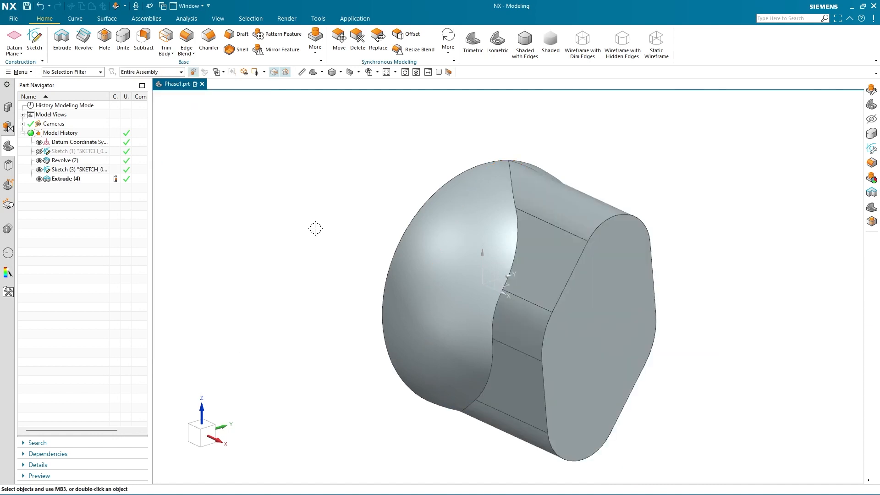
Start a new sketch on the Right principal plane.
{"action": "scroll", "coordinate": [420, 243], "scroll_direction": "down", "scroll_amount": 2}
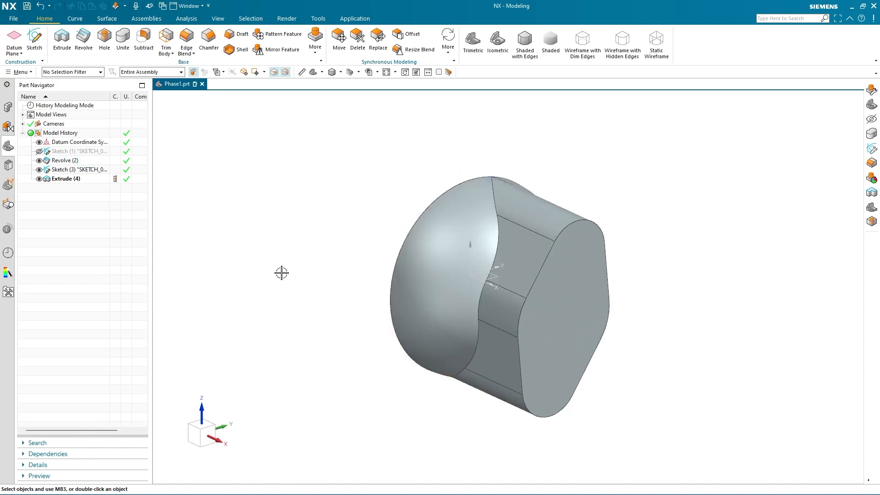
{"action": "left_click", "coordinate": [34, 41]}
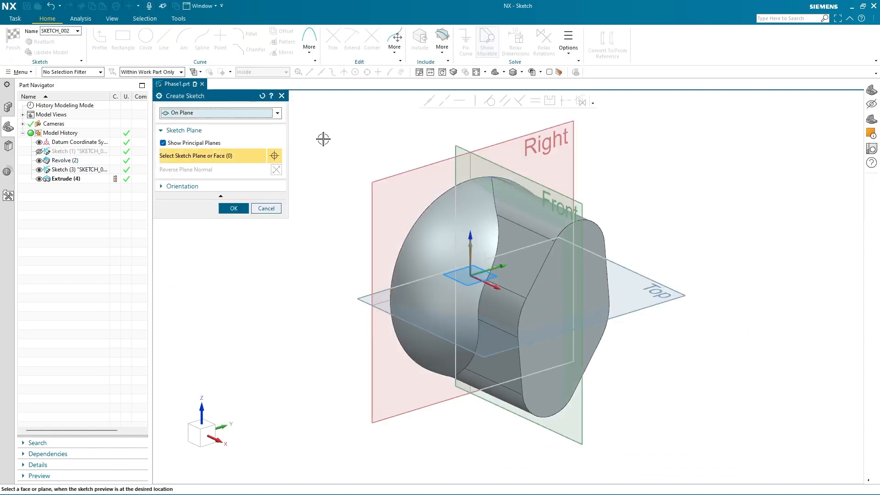
{"action": "left_click", "coordinate": [541, 128]}
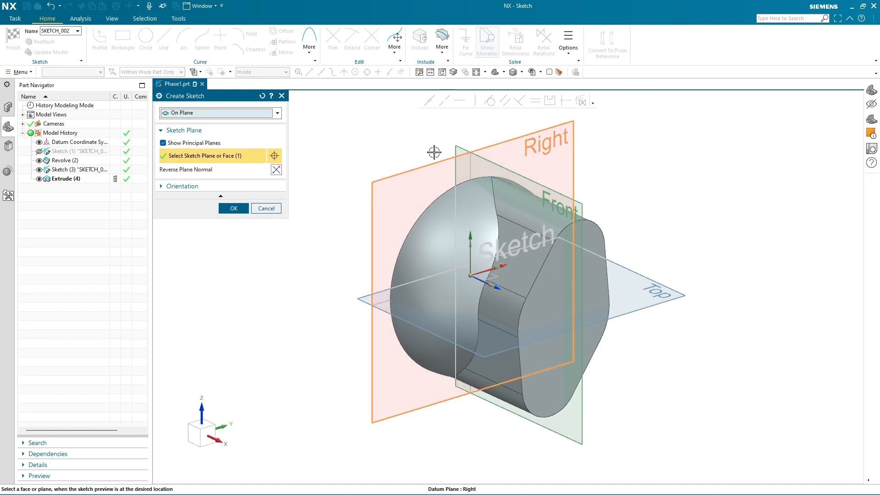
{"action": "left_click", "coordinate": [235, 208]}
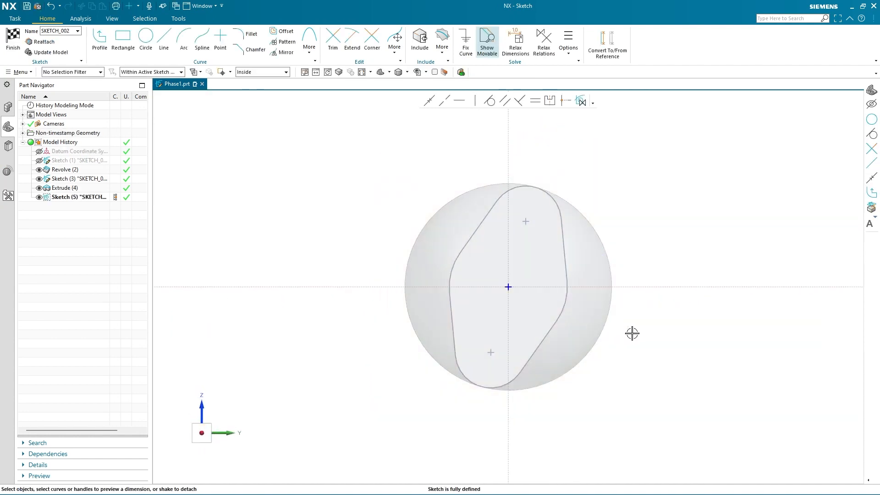
Draw a thin rectangle about 34 by 4 mm to the lower left of the sphere and convert it to reference lines.
{"action": "scroll", "coordinate": [512, 407], "scroll_direction": "up", "scroll_amount": 3}
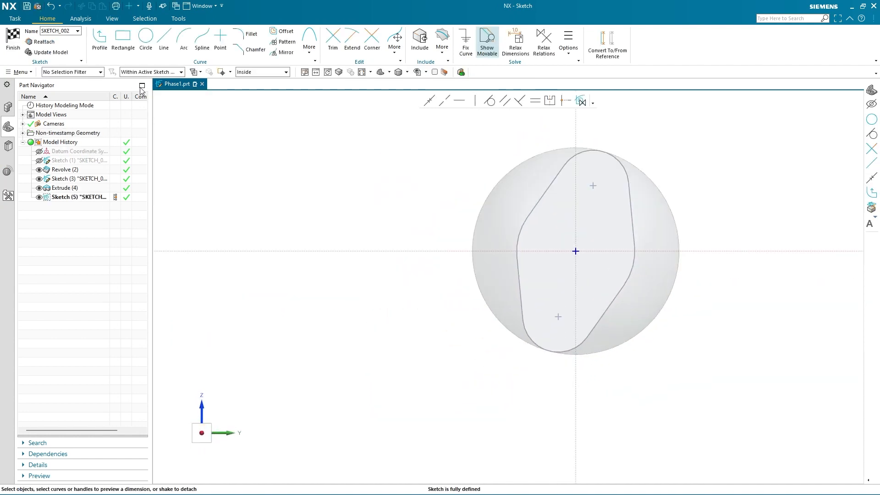
{"action": "left_click", "coordinate": [123, 39]}
{"action": "left_click", "coordinate": [277, 352]}
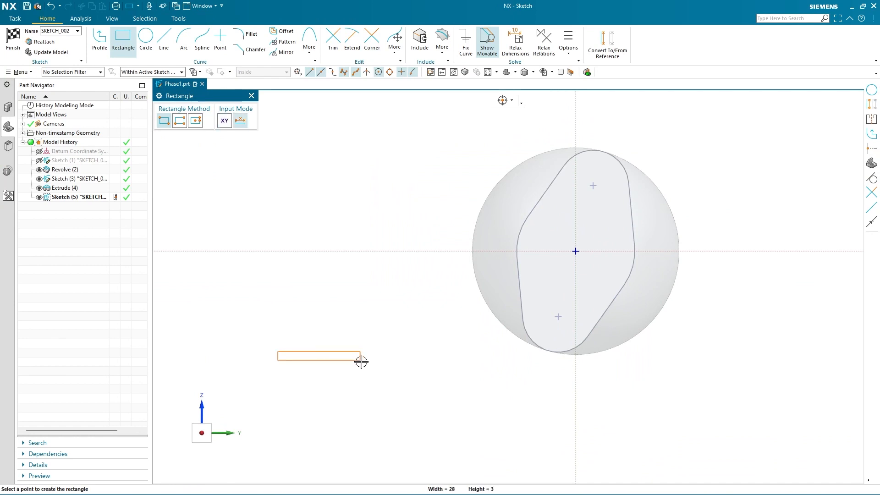
{"action": "left_click", "coordinate": [378, 363]}
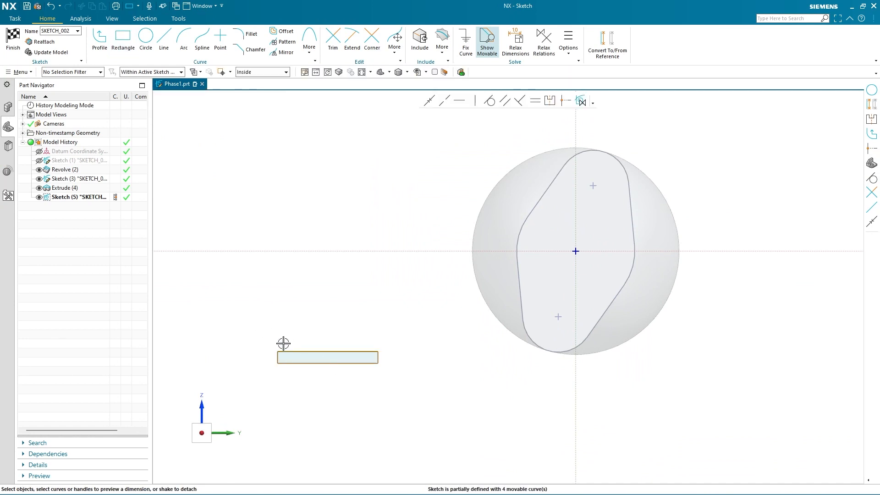
{"action": "left_click", "coordinate": [607, 44]}
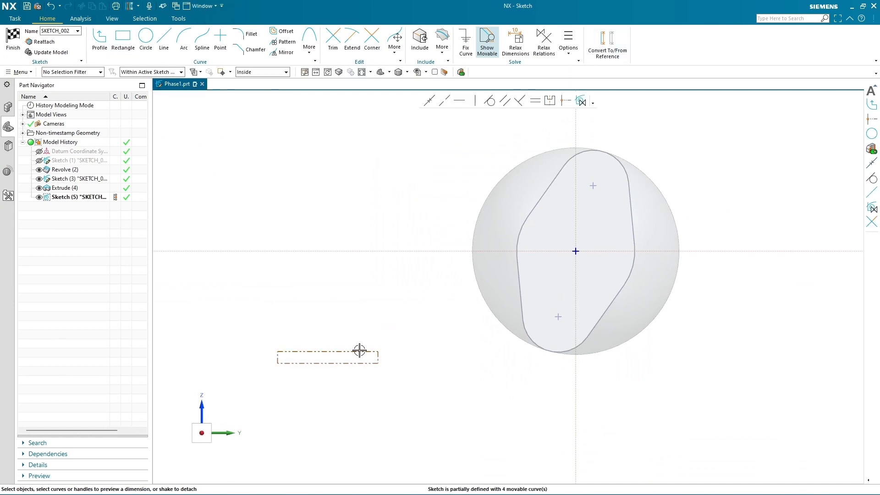
Dimension the reference rectangle's width and set it to 50 mm.
{"action": "left_click", "coordinate": [309, 367]}
{"action": "left_click", "coordinate": [322, 384]}
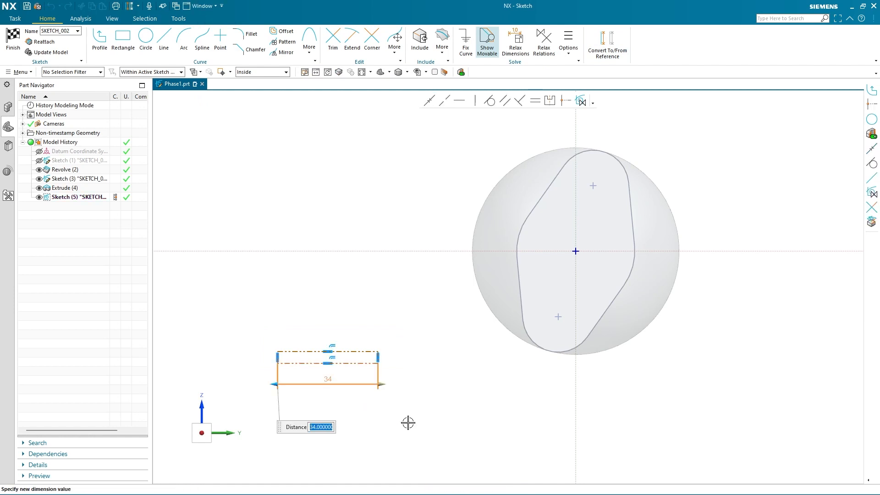
{"action": "type", "text": "50"}
{"action": "key", "text": "Return"}
{"action": "left_click", "coordinate": [497, 263]}
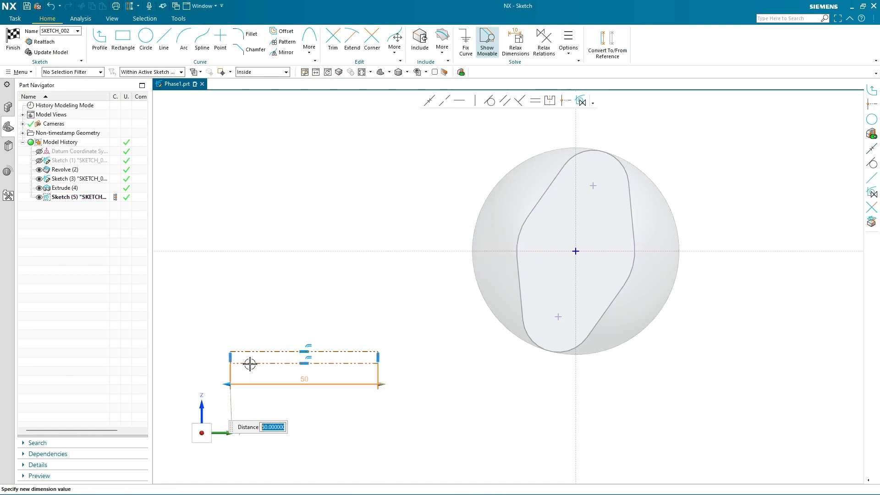
{"action": "key", "text": "Escape"}
Dimension the reference rectangle's height along its left edge and set it to 3 mm.
{"action": "left_click", "coordinate": [233, 355]}
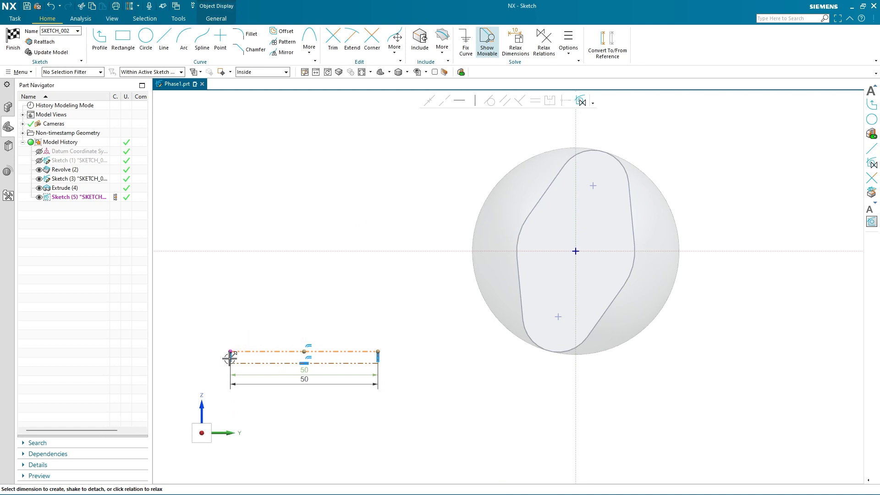
{"action": "scroll", "coordinate": [218, 365], "scroll_direction": "up", "scroll_amount": 5}
{"action": "key", "text": "Escape"}
{"action": "left_click", "coordinate": [251, 334]}
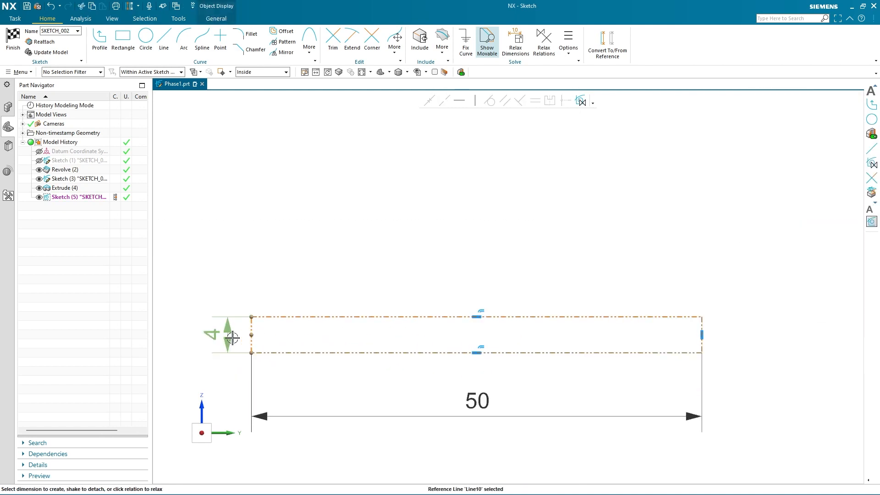
{"action": "left_click", "coordinate": [218, 337]}
{"action": "type", "text": "3"}
{"action": "key", "text": "Return"}
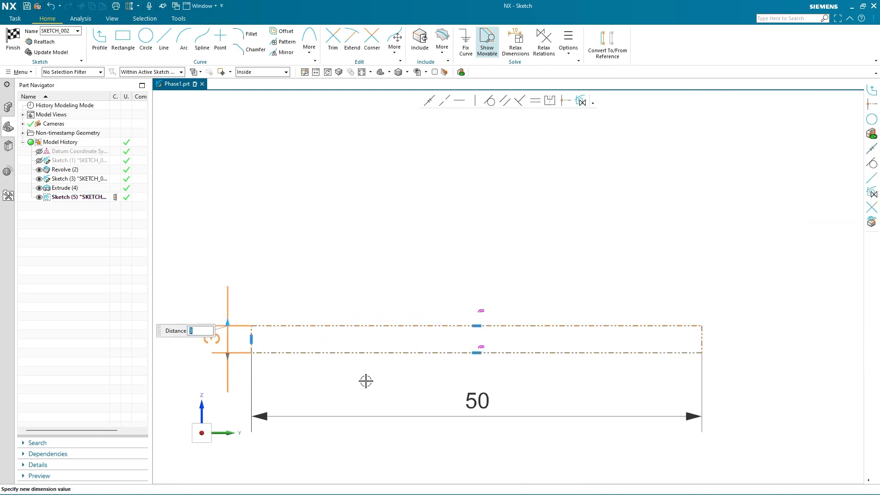
{"action": "key", "text": "Escape"}
Dimension the distance from the sketch's horizontal axis to the rectangle's lower edge and set it to 50 mm.
{"action": "scroll", "coordinate": [317, 320], "scroll_direction": "down", "scroll_amount": 5}
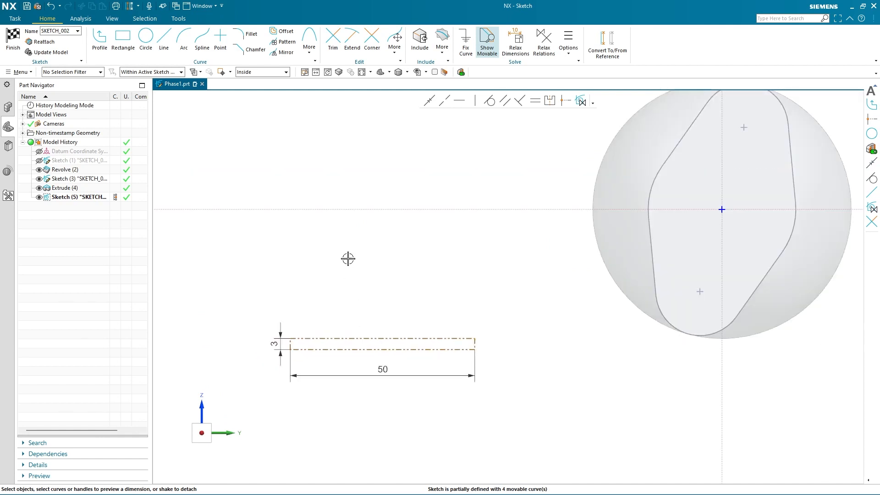
{"action": "left_click", "coordinate": [394, 209]}
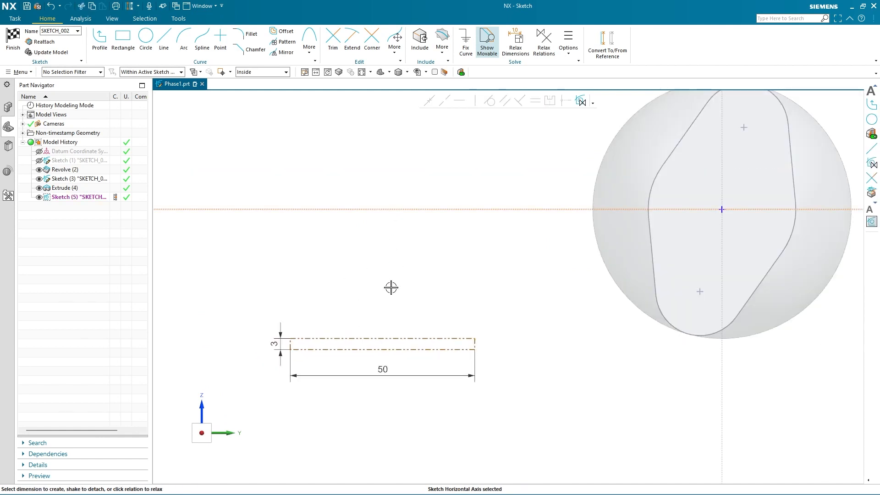
{"action": "left_click", "coordinate": [379, 349]}
{"action": "left_click", "coordinate": [202, 293]}
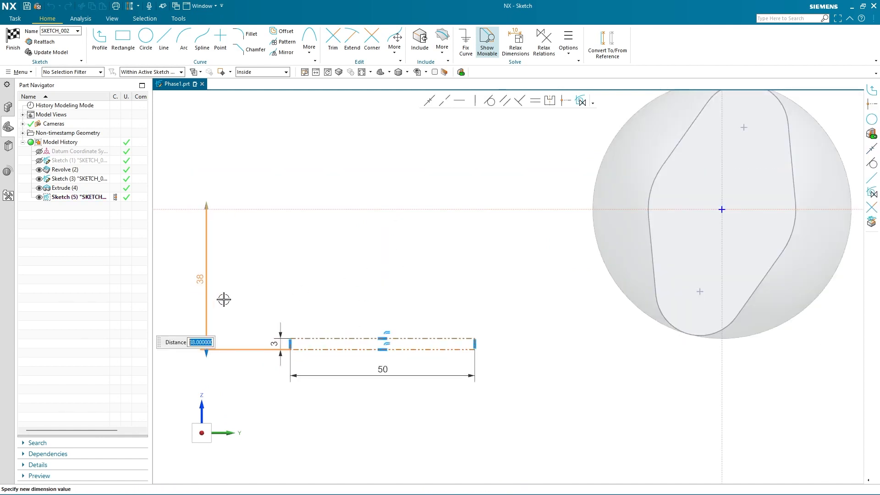
{"action": "key", "text": "Return"}
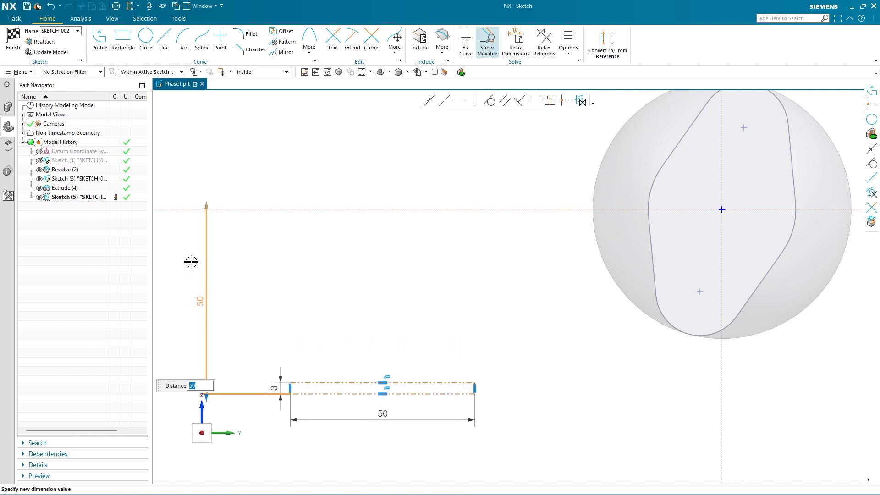
Dimension the distance from the sketch's vertical axis to the rectangle's lower-left corner and set it to 110 mm.
{"action": "left_click", "coordinate": [723, 263]}
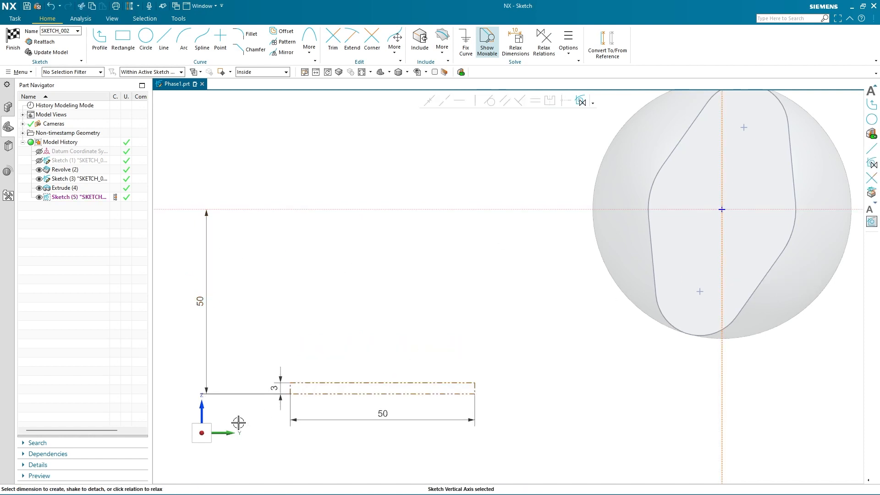
{"action": "left_click", "coordinate": [290, 389]}
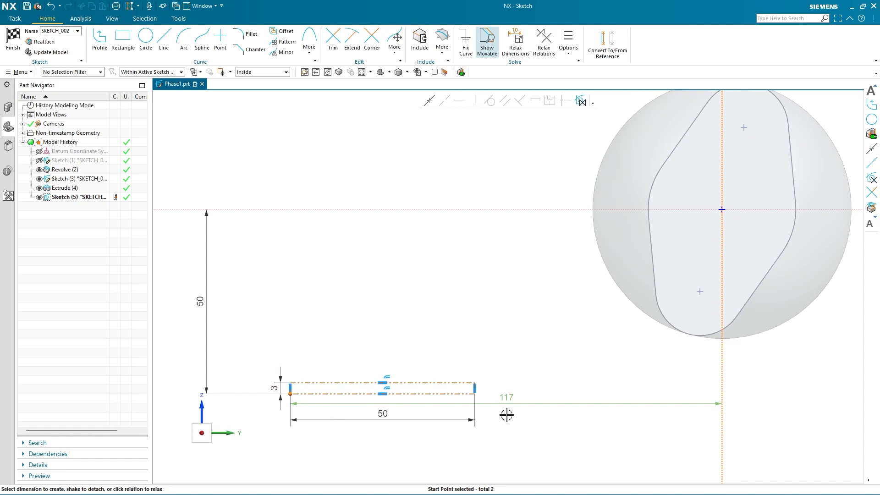
{"action": "left_click", "coordinate": [523, 463]}
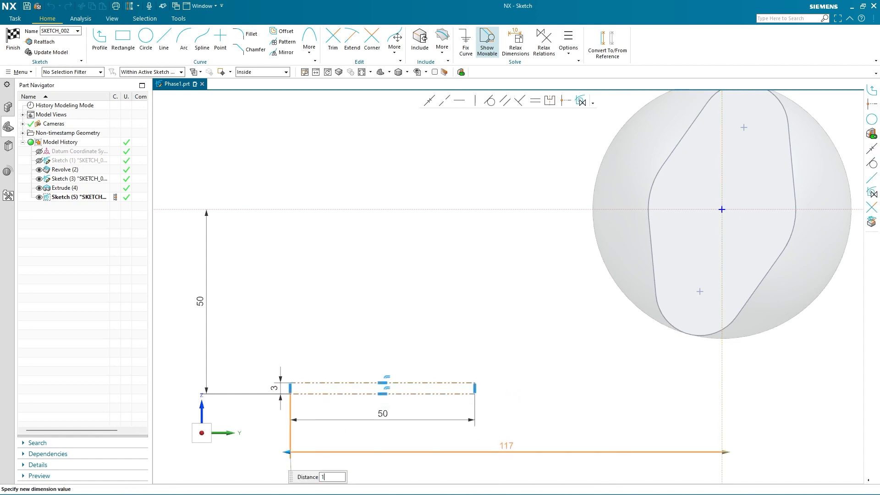
{"action": "type", "text": "110"}
{"action": "key", "text": "Return"}
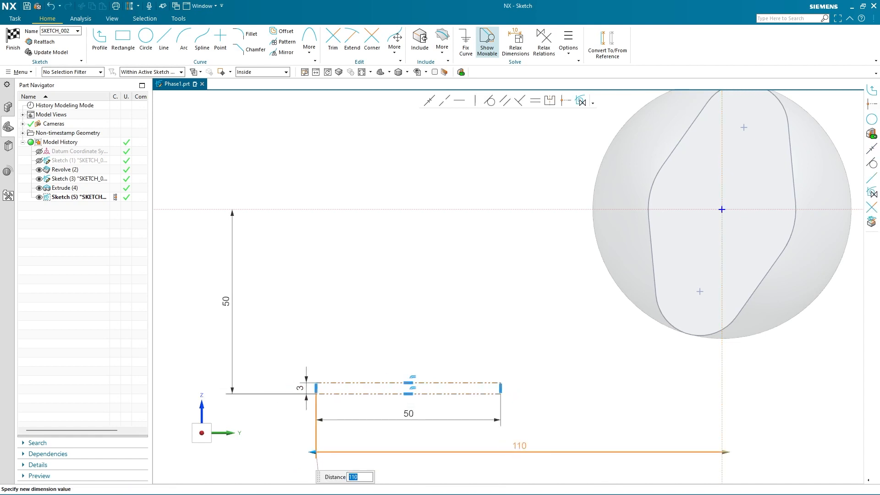
Draw a Profile from the rectangle's upper-left corner: a horizontal line about 76 mm long, then an arc to the right end of the outline's lower arc.
{"action": "left_click", "coordinate": [99, 38]}
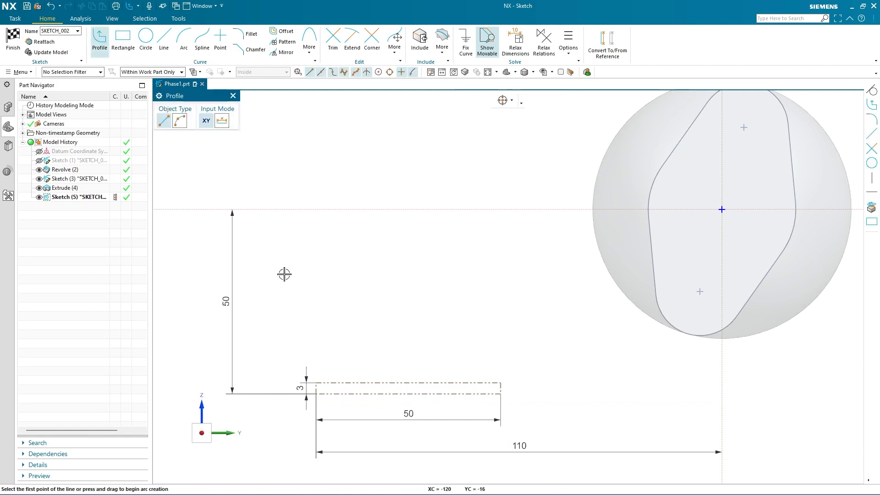
{"action": "left_click", "coordinate": [317, 383]}
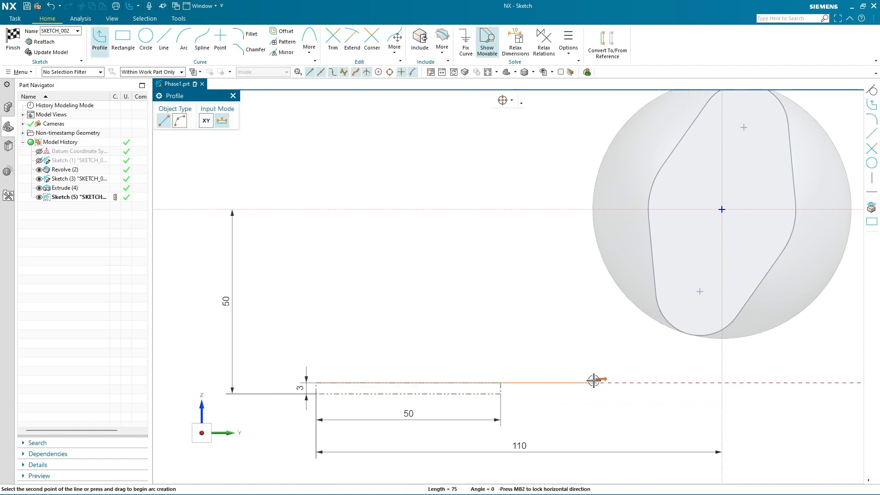
{"action": "left_click_drag", "start_coordinate": [596, 382], "coordinate": [683, 351]}
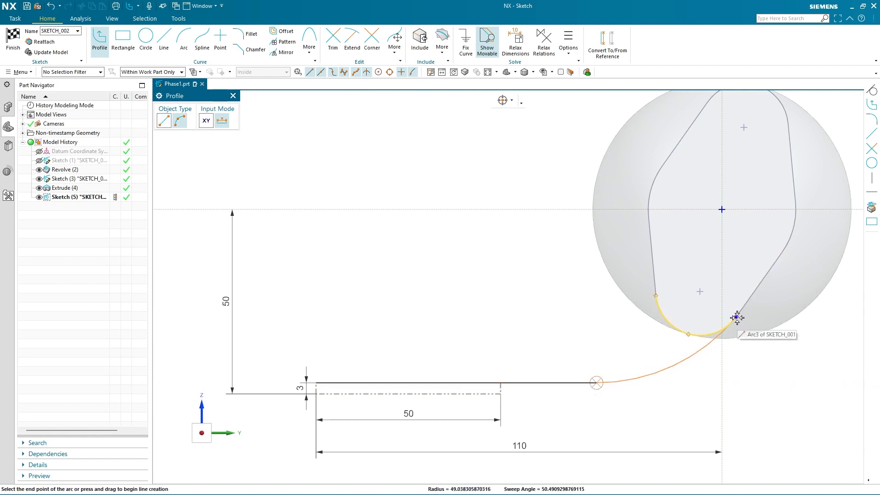
{"action": "left_click", "coordinate": [736, 317]}
{"action": "key", "text": "Escape"}
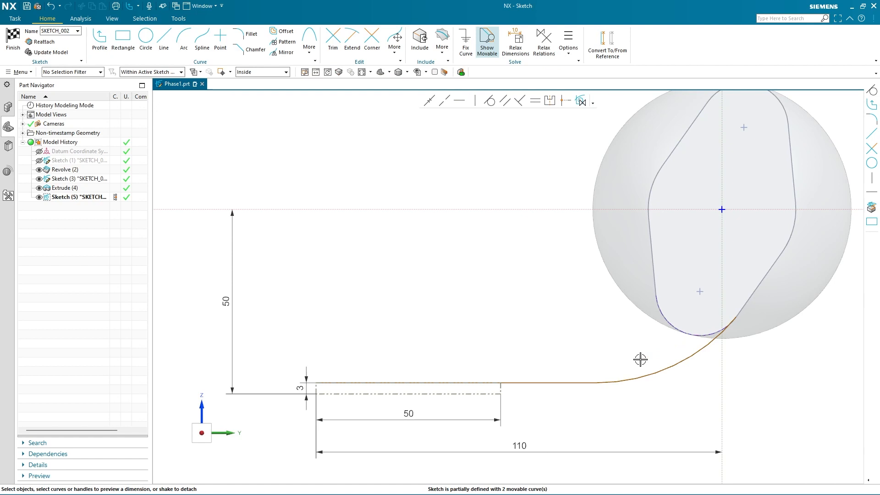
Make the new arc tangent to the outline's lower arc and apply a horizontal relation to the long upper line.
{"action": "left_click", "coordinate": [677, 364]}
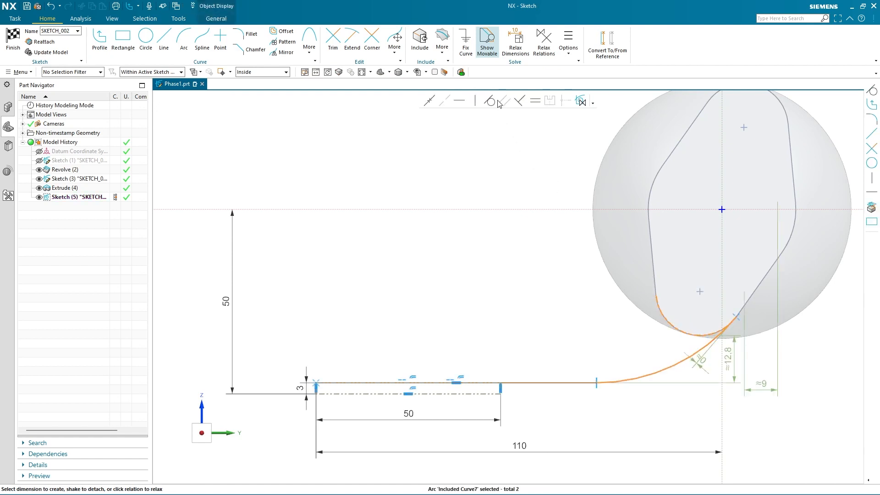
{"action": "left_click", "coordinate": [527, 154]}
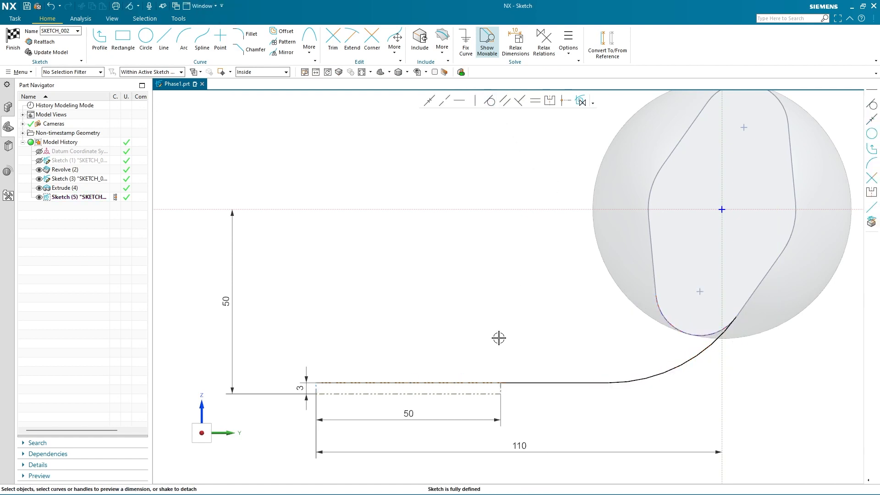
{"action": "left_click", "coordinate": [516, 379]}
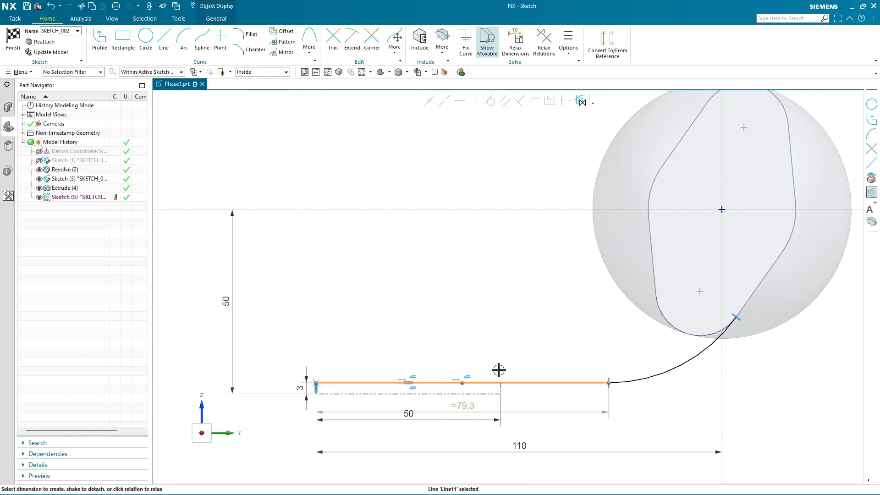
{"action": "left_click", "coordinate": [463, 101]}
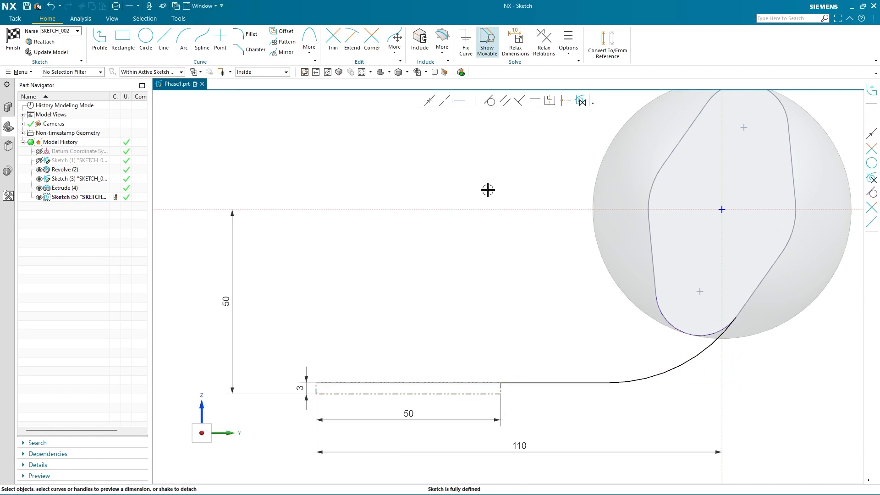
Turn on persistent relations and draw a Profile from the rectangle's upper-left corner: vertical line about 11 mm, long horizontal line, arc to the outline's lower arc.
{"action": "left_click", "coordinate": [583, 104]}
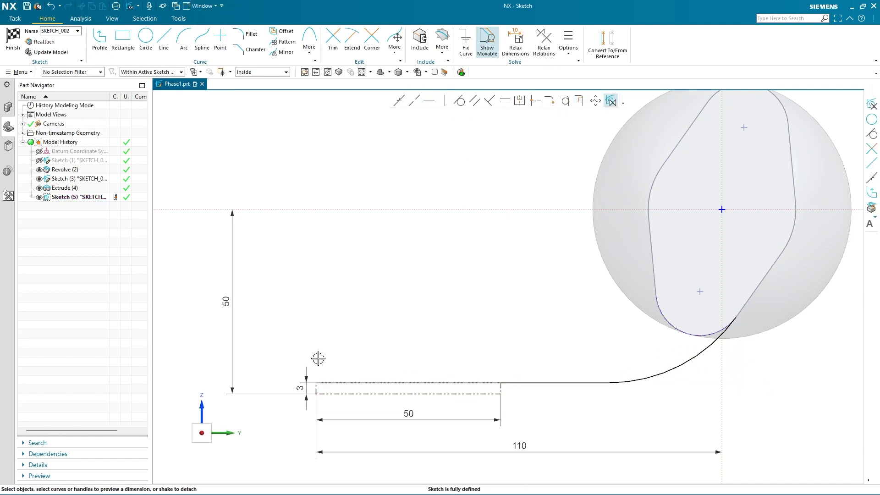
{"action": "left_click", "coordinate": [98, 42]}
{"action": "left_click", "coordinate": [317, 382]}
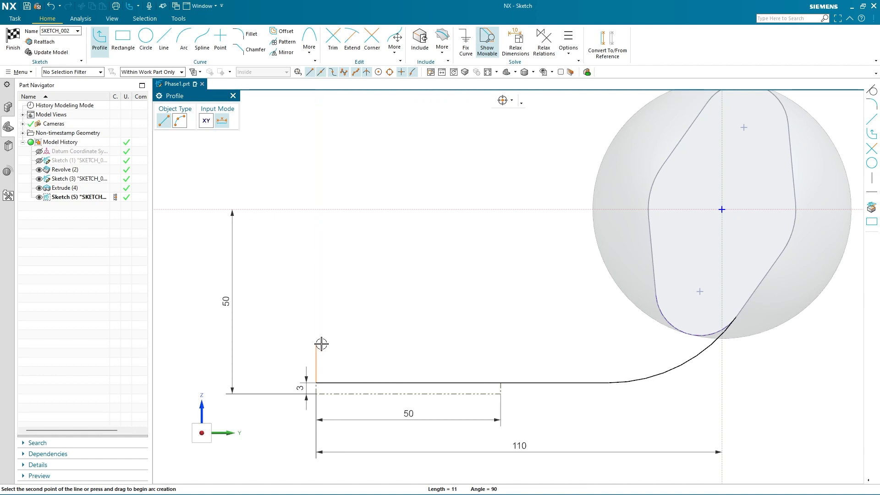
{"action": "left_click", "coordinate": [321, 343]}
{"action": "left_click", "coordinate": [570, 345]}
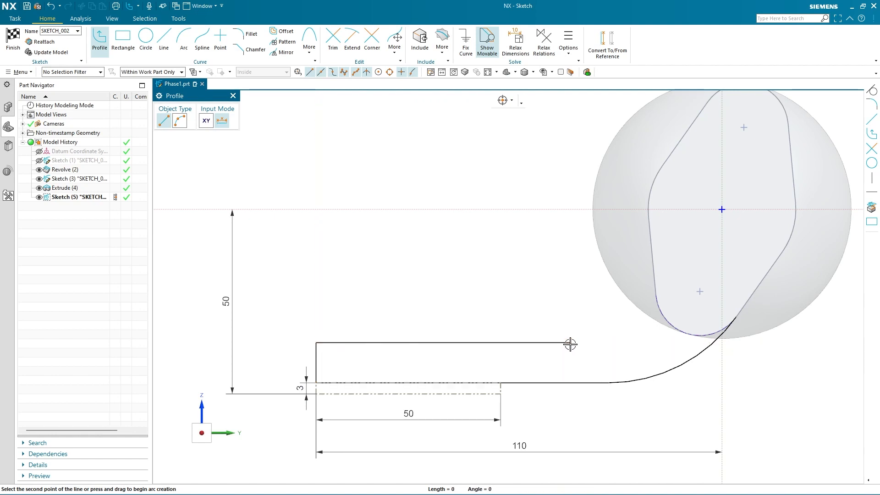
{"action": "left_click_drag", "start_coordinate": [570, 344], "coordinate": [605, 342]}
{"action": "left_click", "coordinate": [670, 325]}
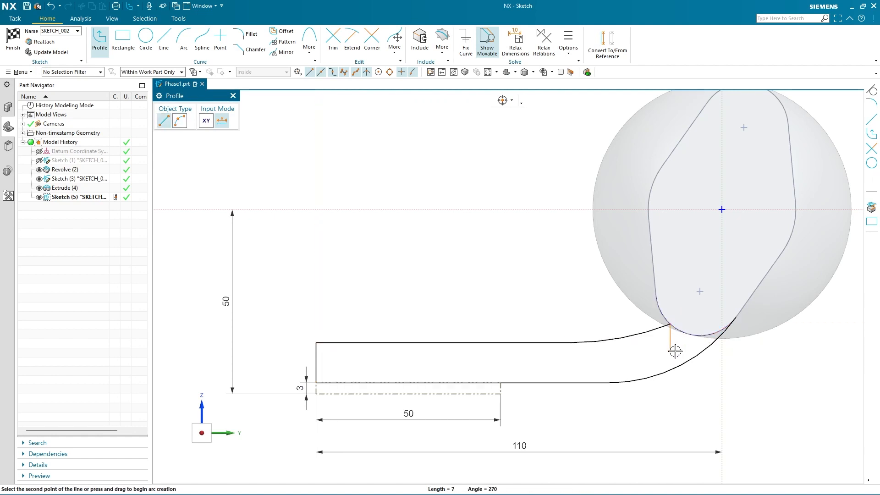
{"action": "key", "text": "Escape"}
{"action": "key", "text": "Escape"}
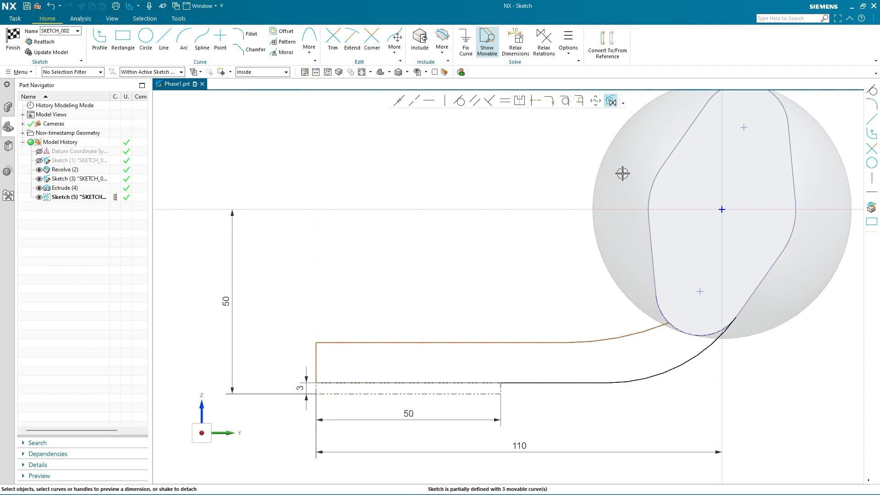
Use Relax Relations to detach the upper arc's free end from the outline's lower arc and place it inside the outline.
{"action": "left_click", "coordinate": [544, 40]}
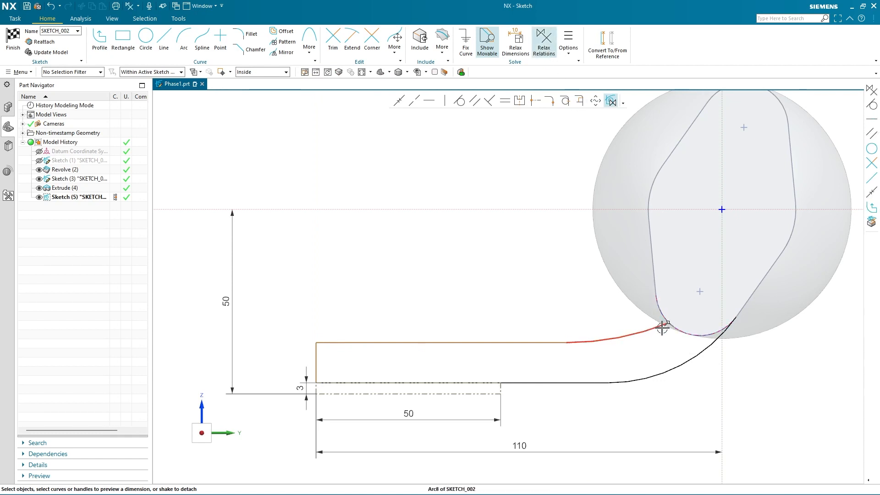
{"action": "left_click_drag", "start_coordinate": [670, 322], "coordinate": [662, 304]}
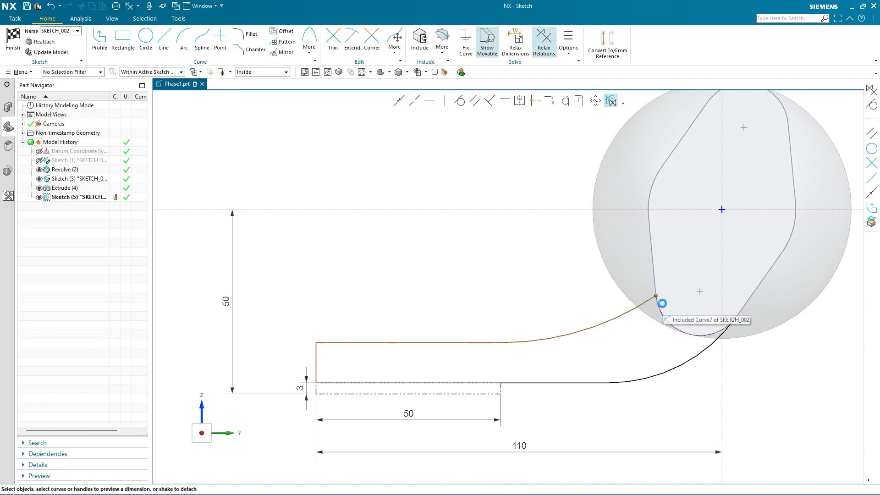
{"action": "left_click", "coordinate": [640, 306]}
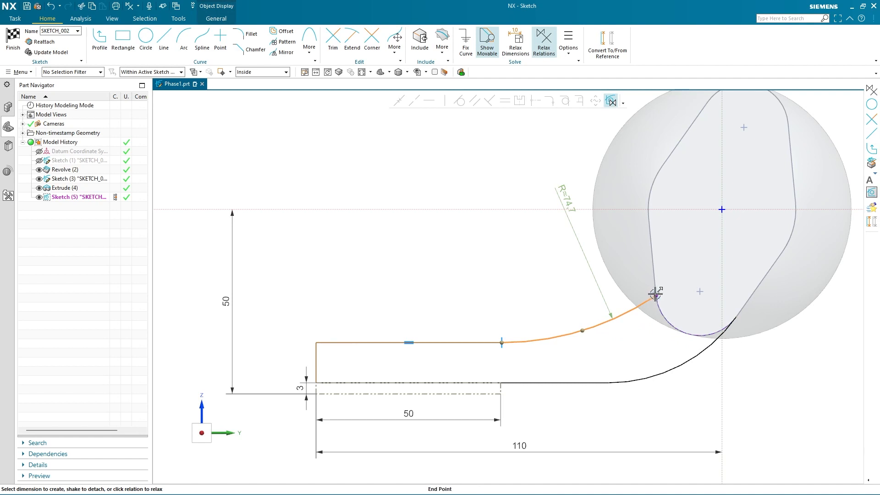
{"action": "left_click_drag", "start_coordinate": [656, 294], "coordinate": [647, 330]}
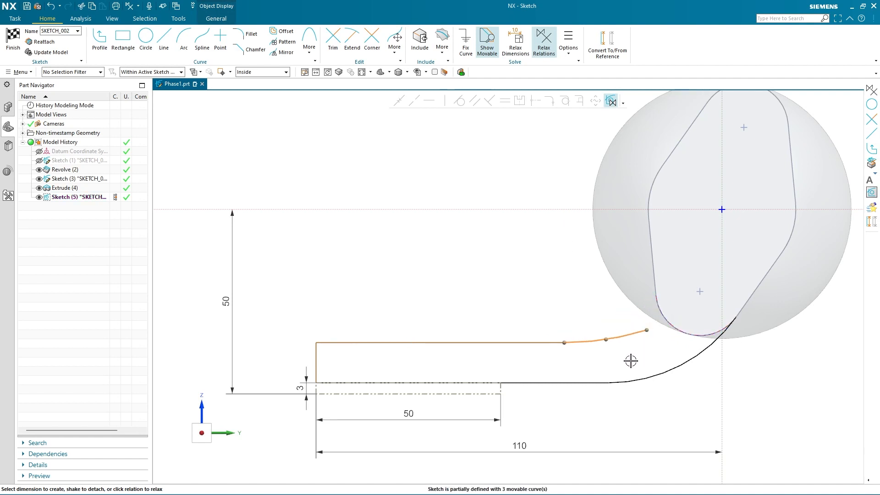
{"action": "left_click", "coordinate": [647, 334]}
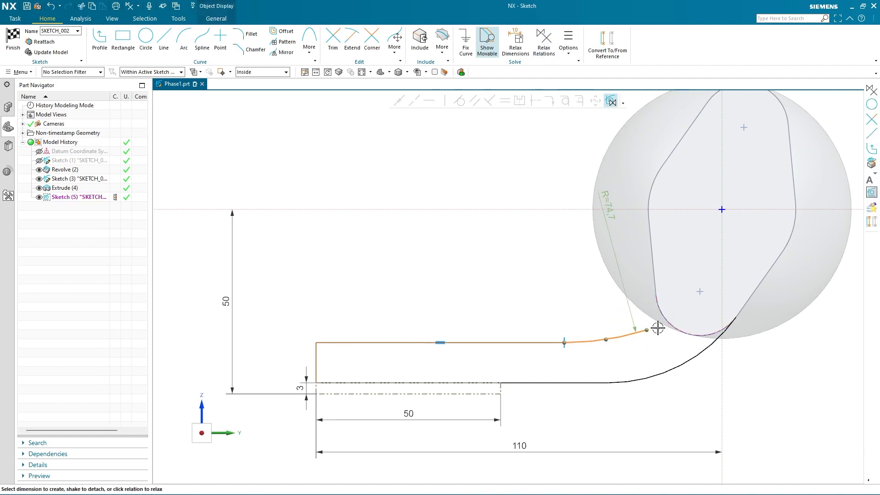
{"action": "left_click_drag", "start_coordinate": [646, 330], "coordinate": [684, 284]}
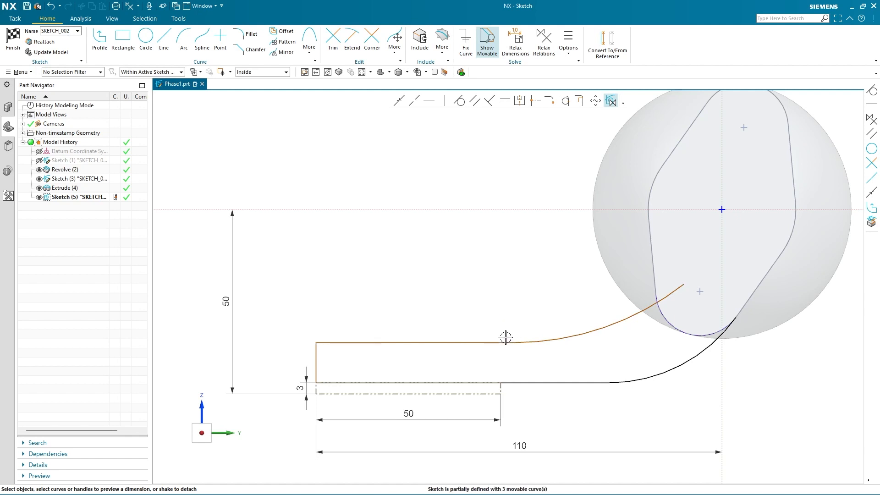
Dimension the distance between the two long horizontal lines of the path and set it to 10 mm.
{"action": "left_click", "coordinate": [512, 342]}
{"action": "left_click", "coordinate": [521, 382]}
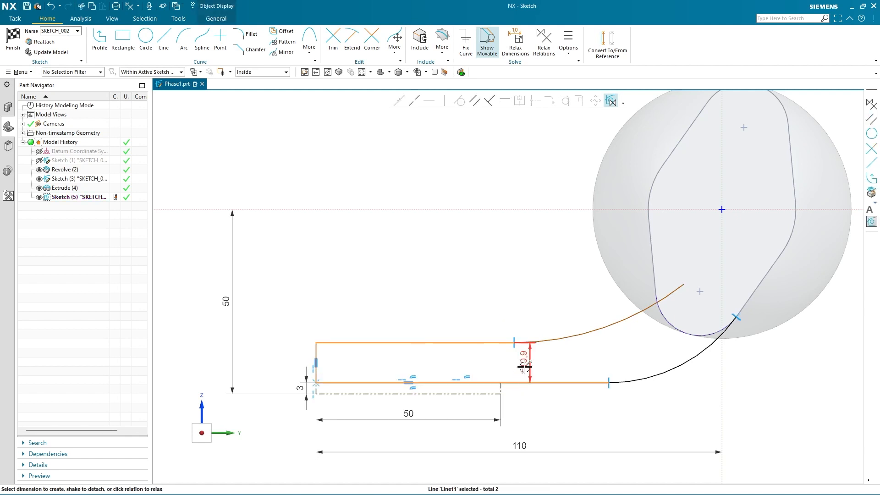
{"action": "left_click", "coordinate": [525, 367]}
{"action": "type", "text": "1"}
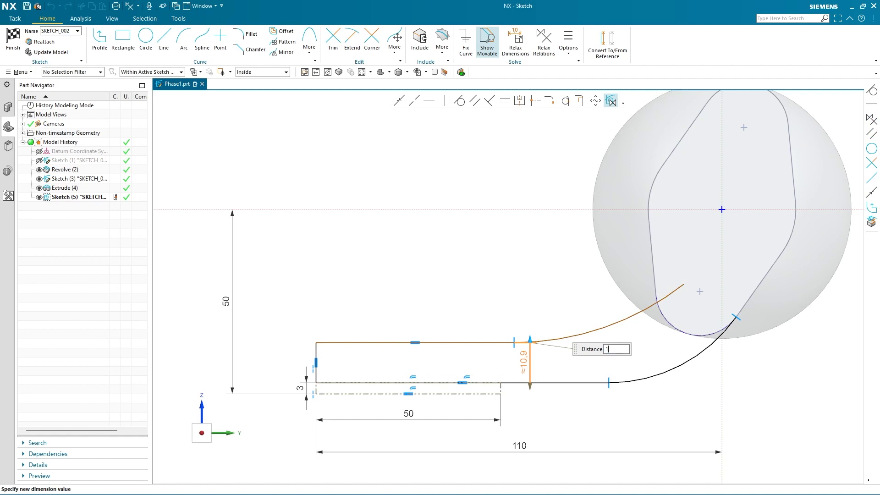
{"action": "type", "text": "0"}
{"action": "key", "text": "Return"}
{"action": "left_click", "coordinate": [438, 258]}
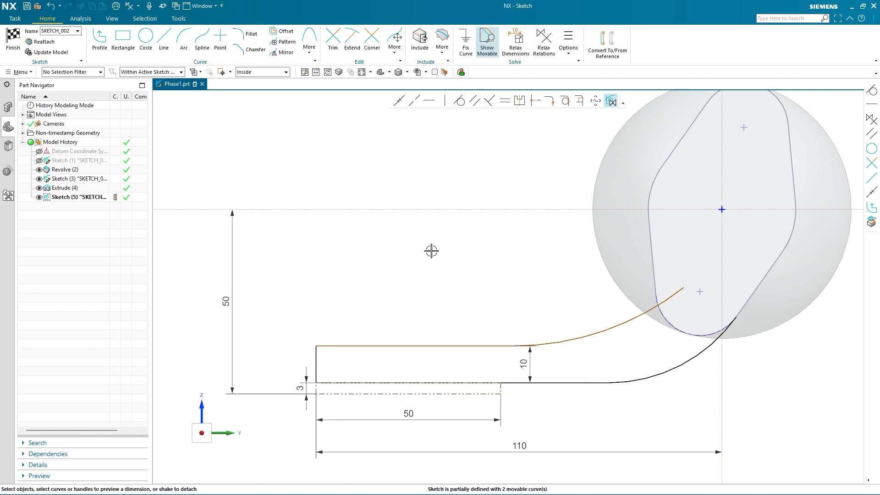
Make the upper arc tangent to the upper long line and apply a coincident relation between the upper and lower arcs so they are concentric.
{"action": "left_click", "coordinate": [621, 326]}
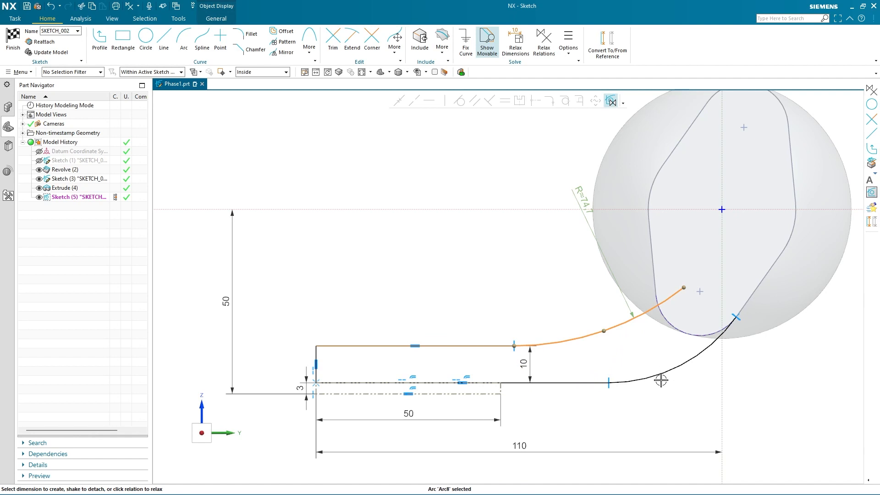
{"action": "left_click", "coordinate": [491, 344]}
{"action": "left_click", "coordinate": [460, 101]}
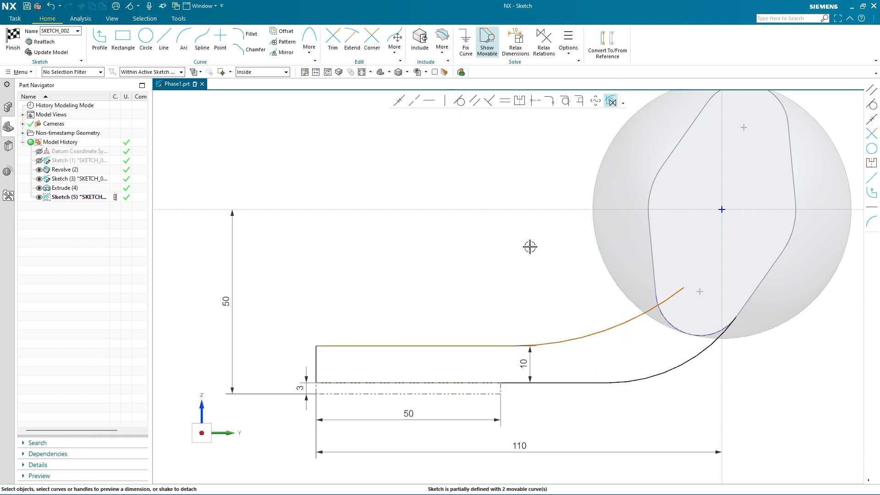
{"action": "left_click", "coordinate": [596, 330]}
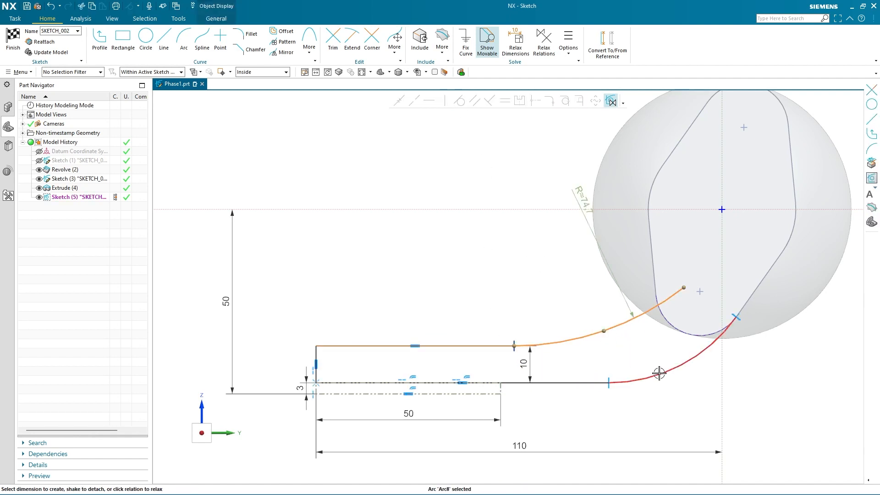
{"action": "left_click", "coordinate": [659, 374]}
{"action": "left_click", "coordinate": [399, 101]}
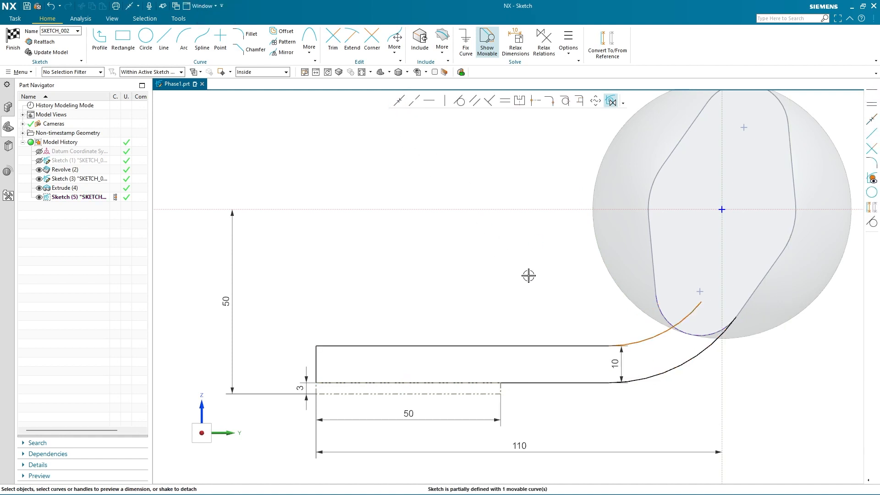
Draw a line from the lower arc's end inside the sphere toward the upper arc, perpendicular to the outline's slanted edge.
{"action": "scroll", "coordinate": [746, 336], "scroll_direction": "up", "scroll_amount": 5}
{"action": "left_click", "coordinate": [164, 41]}
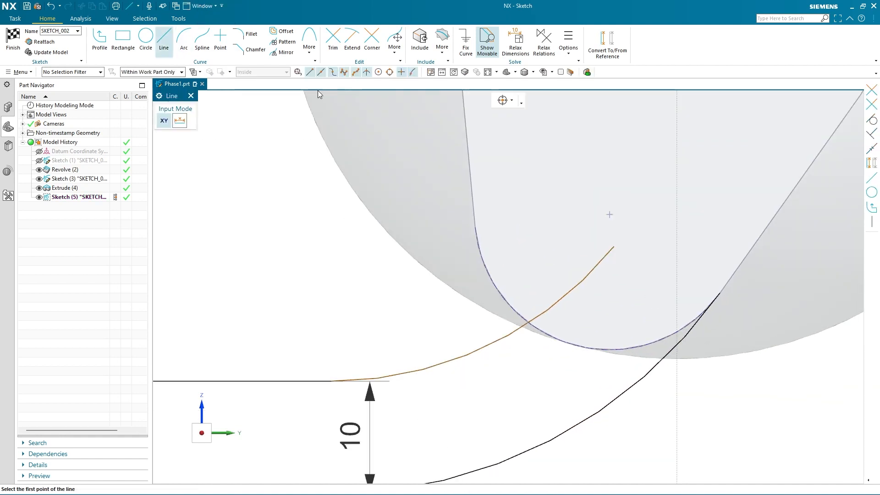
{"action": "left_click", "coordinate": [718, 292]}
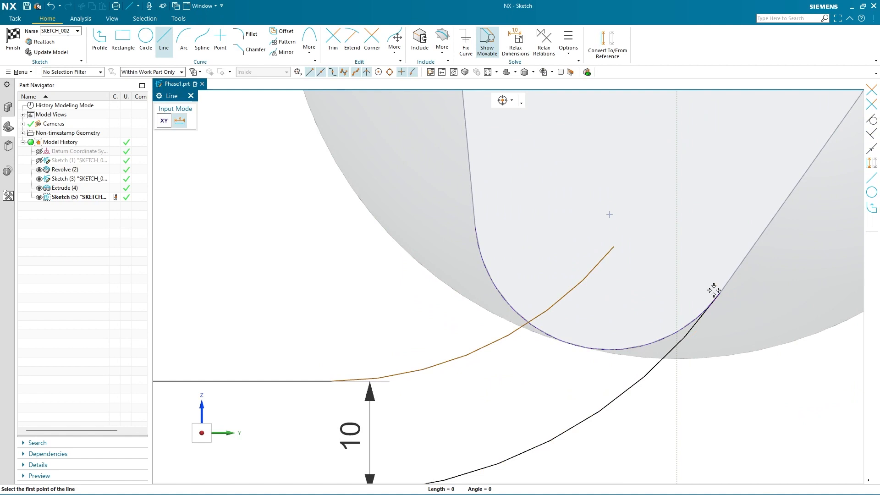
{"action": "left_click", "coordinate": [638, 239]}
{"action": "key", "text": "Escape"}
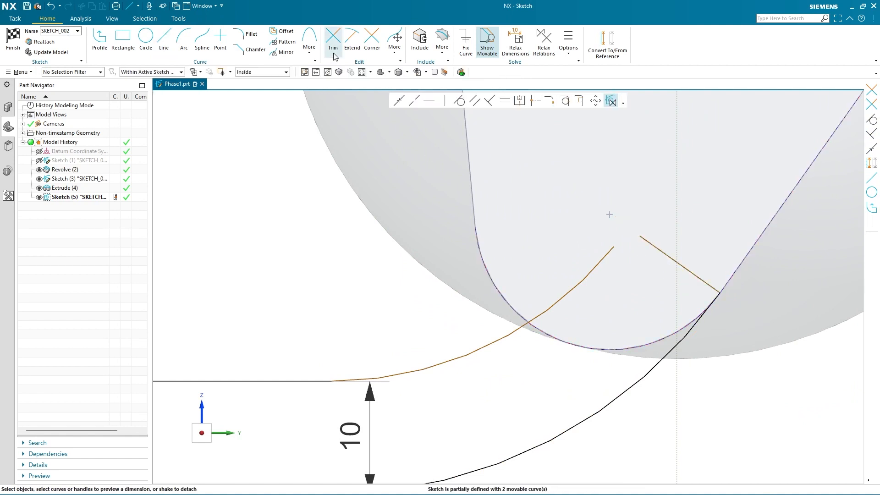
Join the upper arc and the short perpendicular line with the Corner command to close the path's end.
{"action": "left_click", "coordinate": [368, 42]}
{"action": "left_click", "coordinate": [604, 255]}
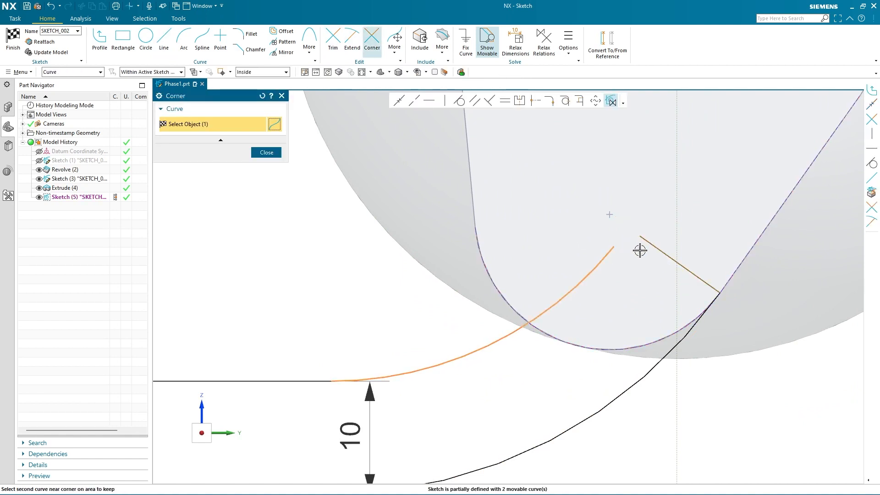
{"action": "left_click", "coordinate": [652, 245]}
{"action": "scroll", "coordinate": [625, 256], "scroll_direction": "down", "scroll_amount": 3}
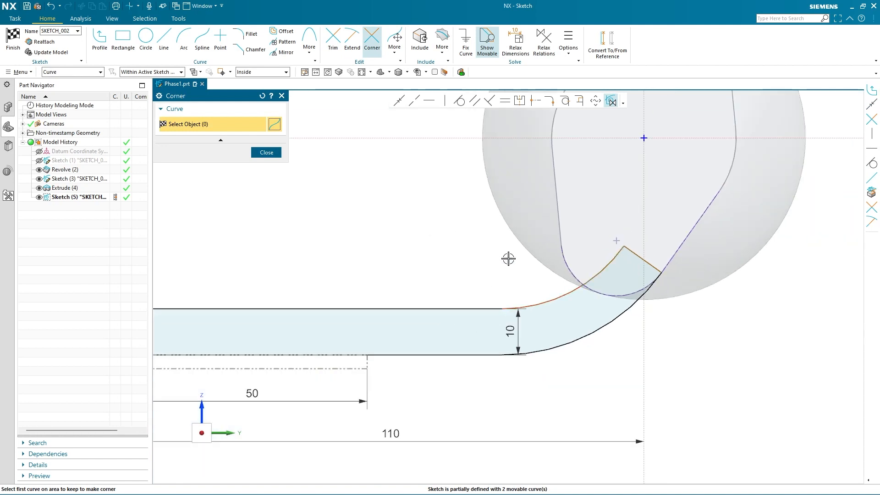
{"action": "key", "text": "Escape"}
{"action": "scroll", "coordinate": [613, 377], "scroll_direction": "down", "scroll_amount": 1}
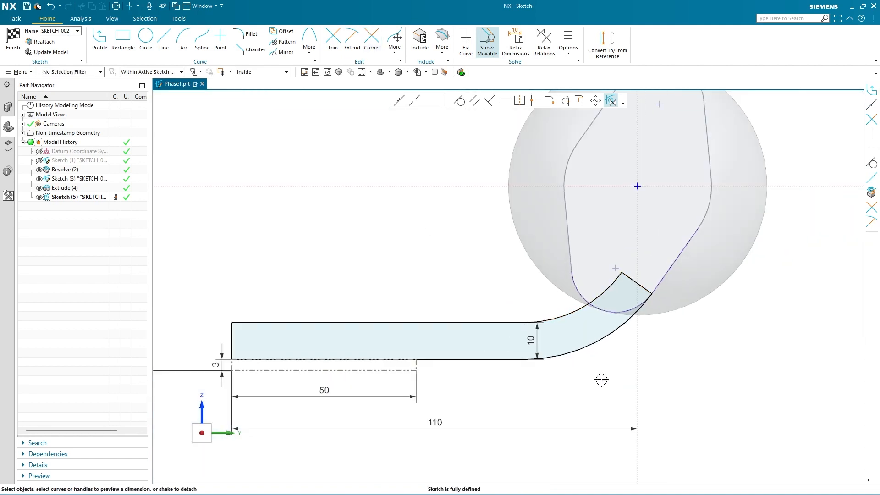
Draw a solid Profile over the left, lower and right edges of the 50 by 3 mm reference rectangle.
{"action": "scroll", "coordinate": [275, 395], "scroll_direction": "up", "scroll_amount": 2}
{"action": "left_click", "coordinate": [100, 39]}
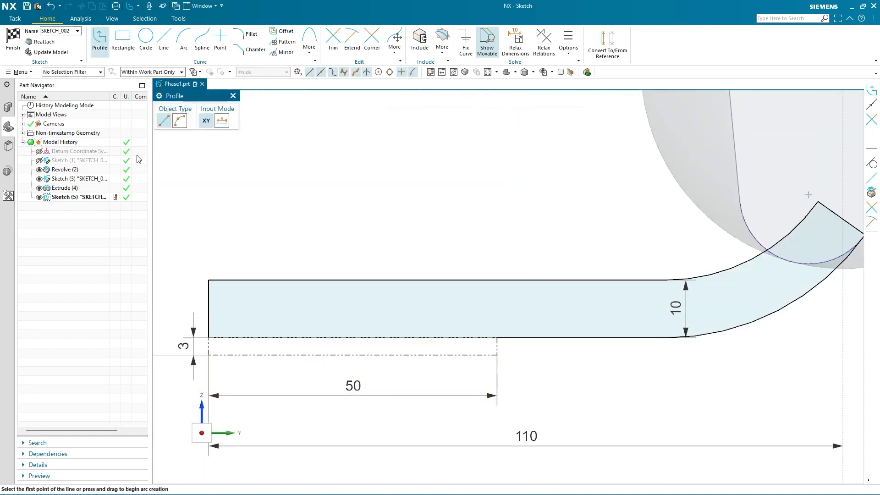
{"action": "left_click", "coordinate": [209, 338]}
{"action": "left_click", "coordinate": [208, 355]}
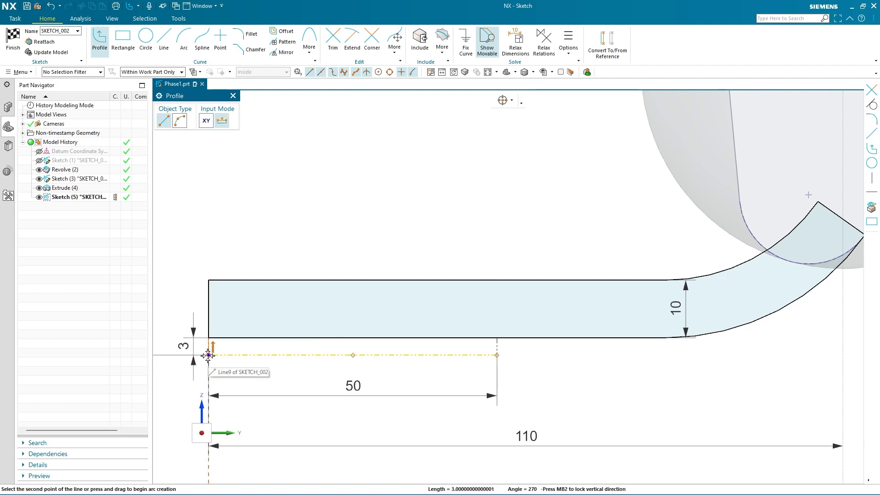
{"action": "left_click", "coordinate": [497, 354]}
{"action": "left_click", "coordinate": [498, 339]}
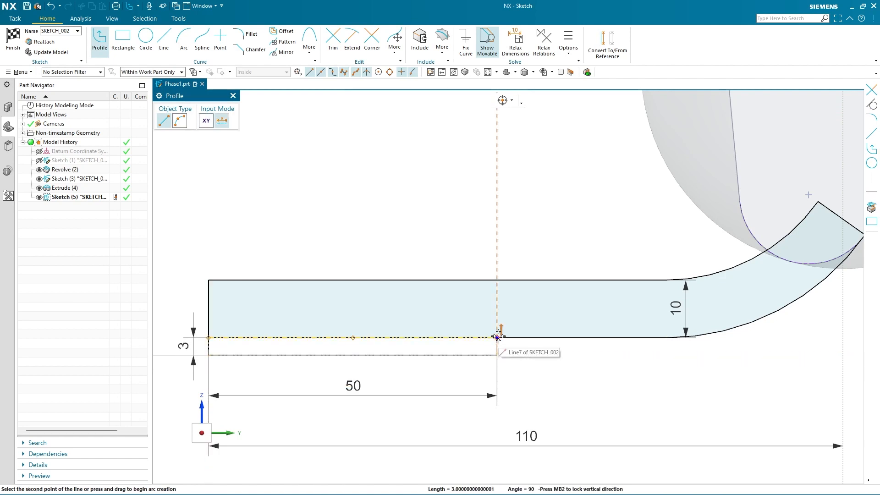
{"action": "key", "text": "Escape"}
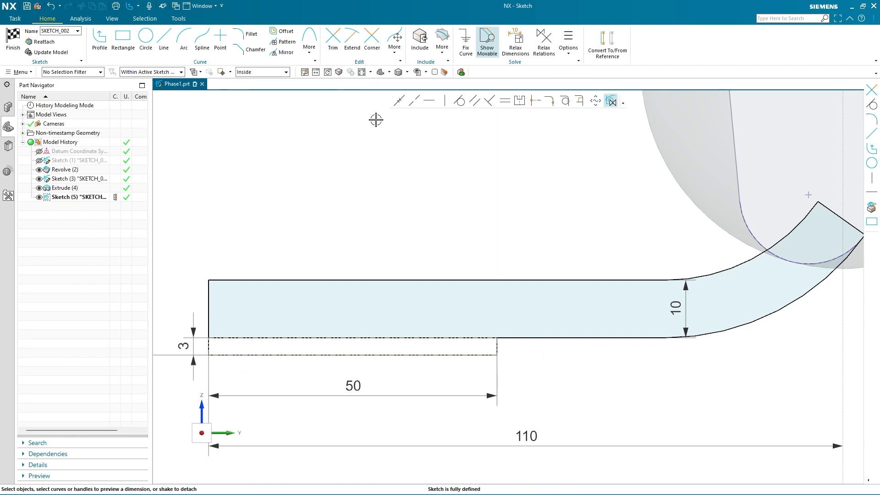
Trim the 50 mm line segment between the rectangle and the curved path, and finish the sketch.
{"action": "left_click", "coordinate": [332, 39]}
{"action": "left_click", "coordinate": [353, 340]}
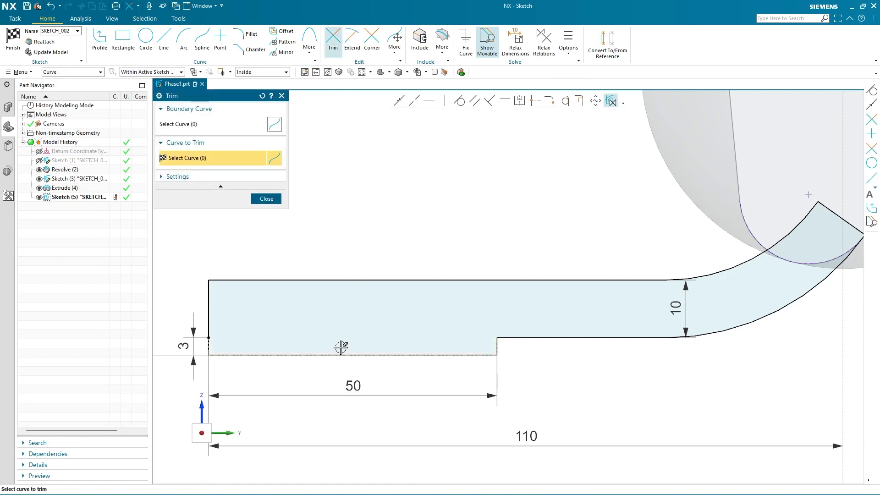
{"action": "key", "text": "Escape"}
{"action": "scroll", "coordinate": [350, 383], "scroll_direction": "up", "scroll_amount": 1}
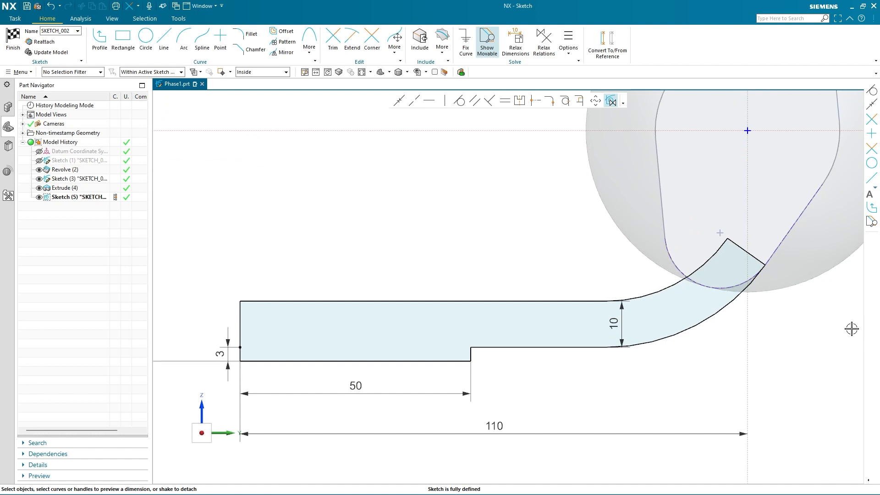
{"action": "left_click", "coordinate": [13, 38]}
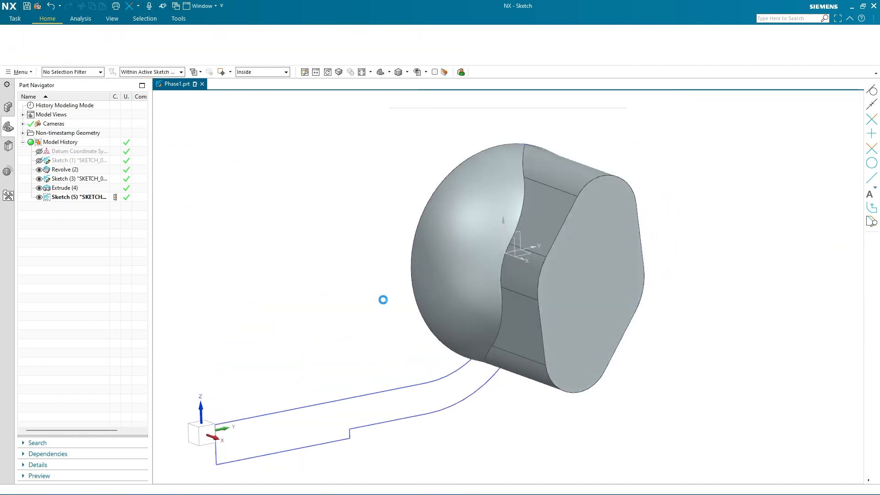
Reset the Extrude settings and extrude the curved arm profile until extended to the tangent extrusion's flat end face, uniting it with the body.
{"action": "left_click", "coordinate": [62, 41]}
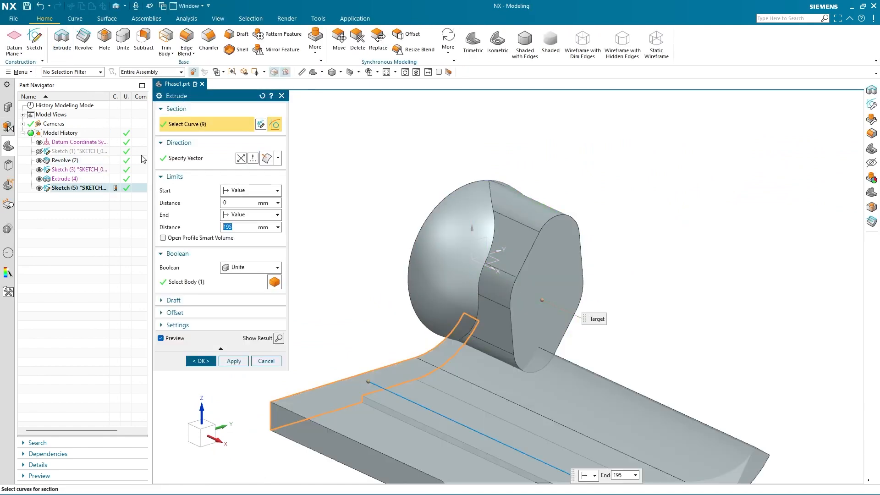
{"action": "left_click", "coordinate": [249, 215]}
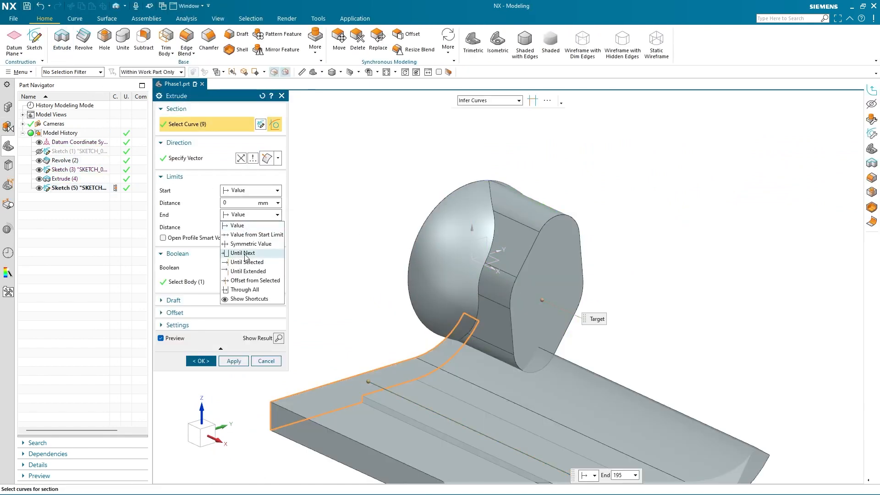
{"action": "left_click", "coordinate": [265, 98]}
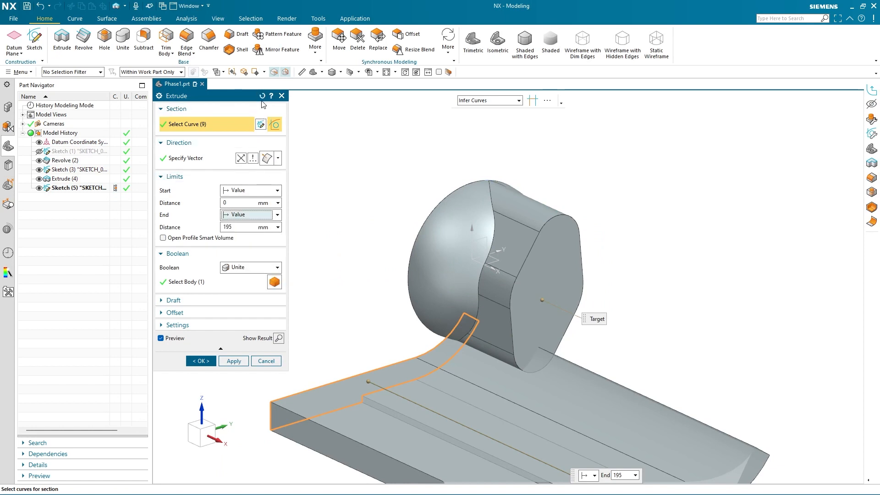
{"action": "left_click", "coordinate": [262, 96]}
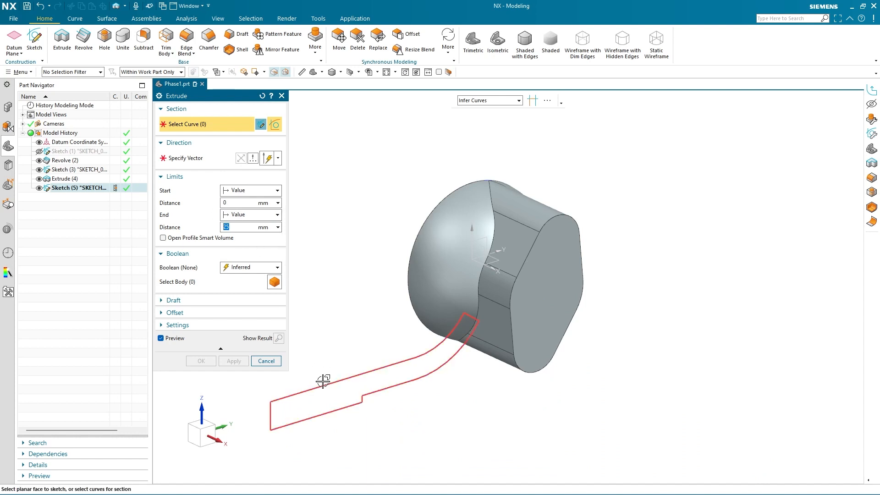
{"action": "left_click", "coordinate": [325, 381]}
{"action": "left_click", "coordinate": [273, 215]}
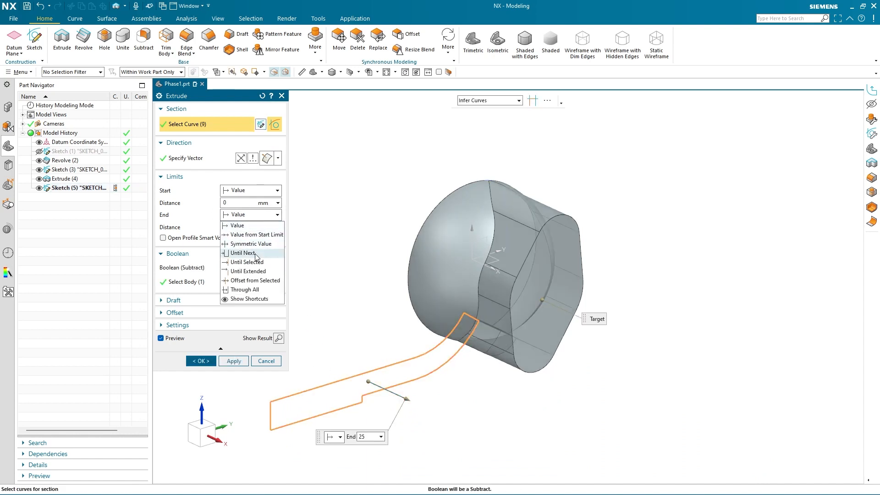
{"action": "left_click", "coordinate": [248, 270]}
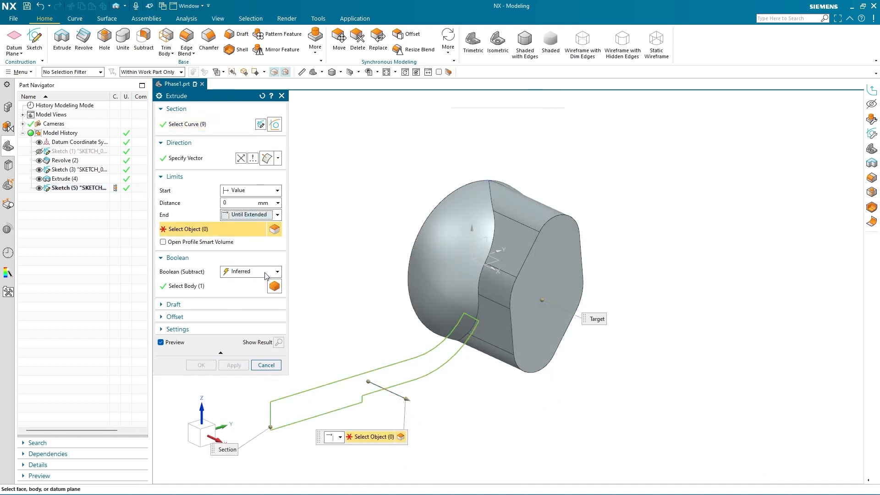
{"action": "left_click", "coordinate": [535, 337]}
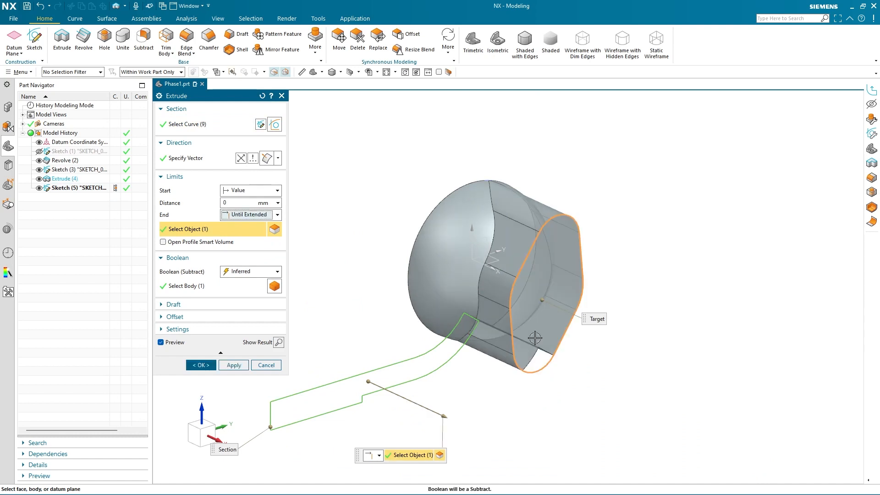
{"action": "left_click", "coordinate": [255, 272]}
{"action": "left_click", "coordinate": [253, 293]}
{"action": "left_click", "coordinate": [198, 365]}
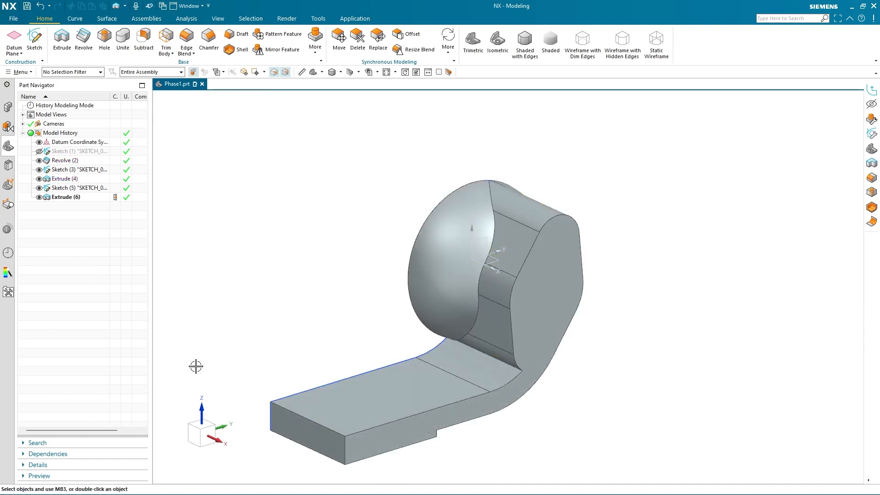
In a new sketch on the arm profile's plane, draw a vertical line up from the arm's outer upper corner and a horizontal line into the sphere.
{"action": "left_click", "coordinate": [34, 39]}
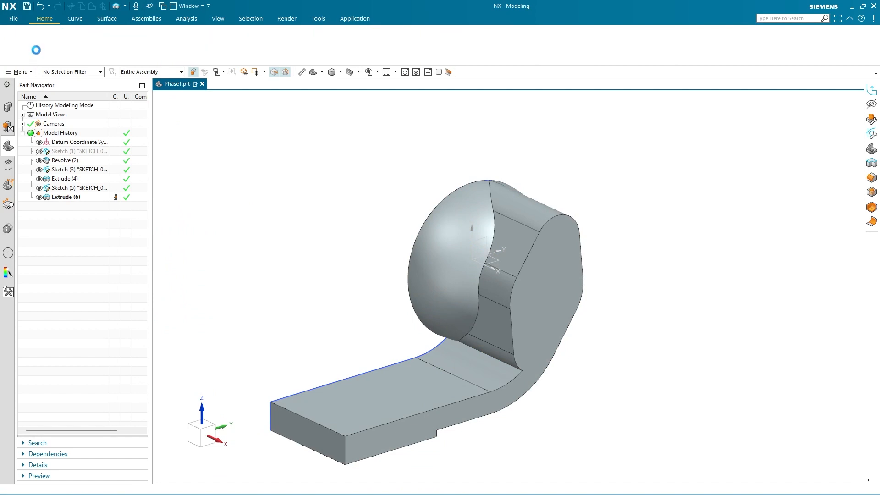
{"action": "left_click", "coordinate": [543, 134]}
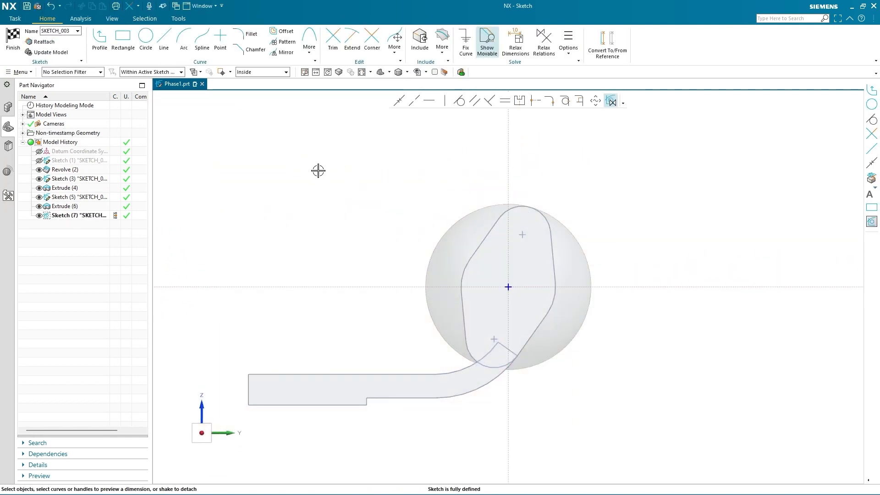
{"action": "left_click", "coordinate": [104, 44]}
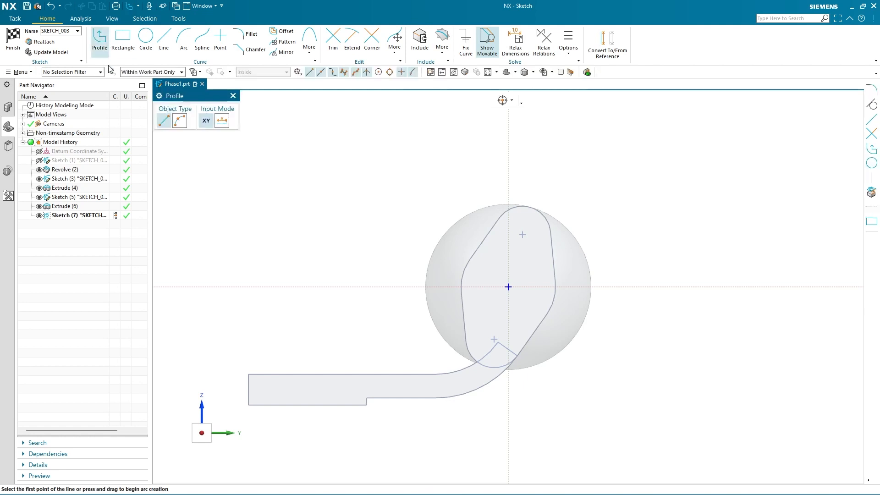
{"action": "left_click", "coordinate": [248, 375]}
{"action": "left_click", "coordinate": [248, 308]}
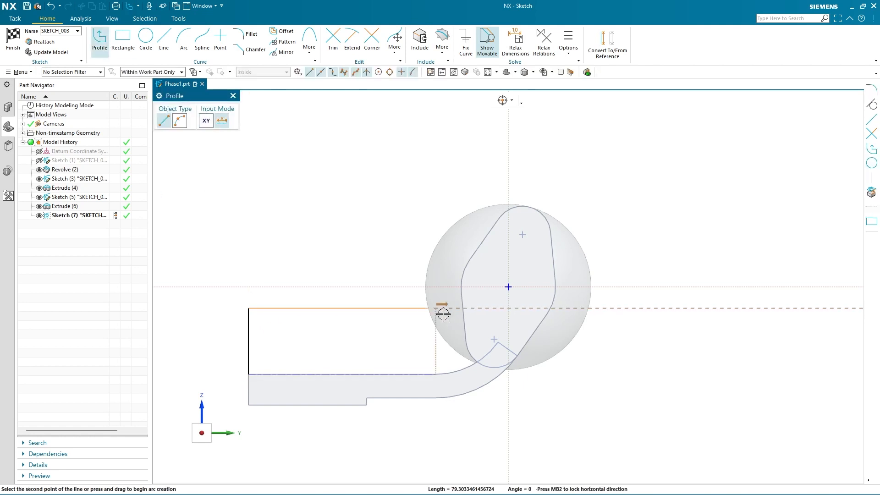
{"action": "left_click", "coordinate": [482, 308]}
{"action": "key", "text": "Escape"}
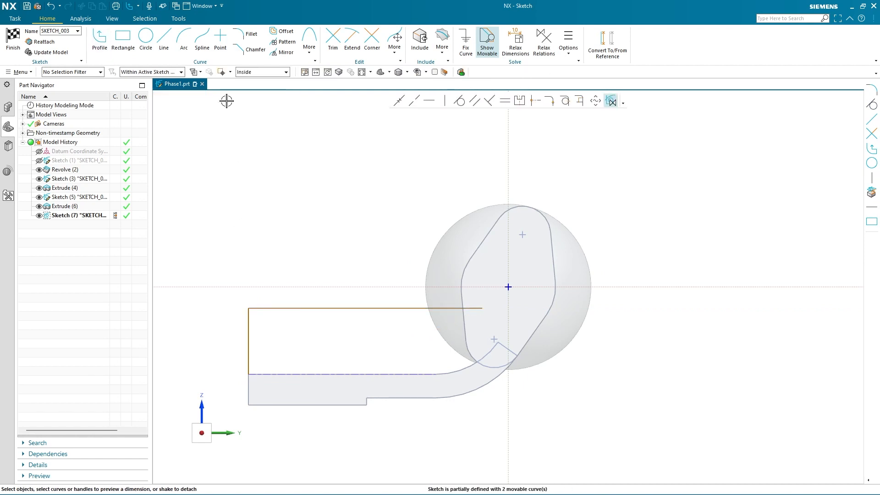
Fillet the corner between the vertical and horizontal lines with a 20 mm radius and move its dimension outside the outline.
{"action": "left_click", "coordinate": [247, 34]}
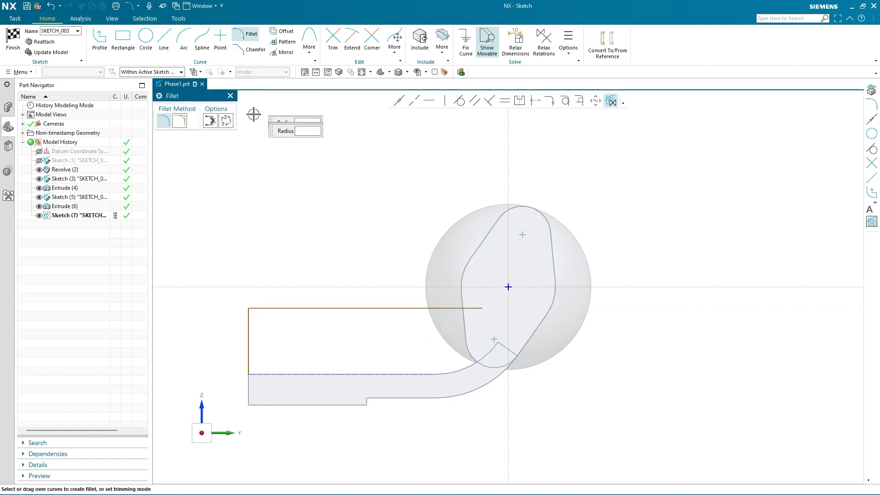
{"action": "left_click", "coordinate": [248, 322]}
{"action": "left_click", "coordinate": [270, 308]}
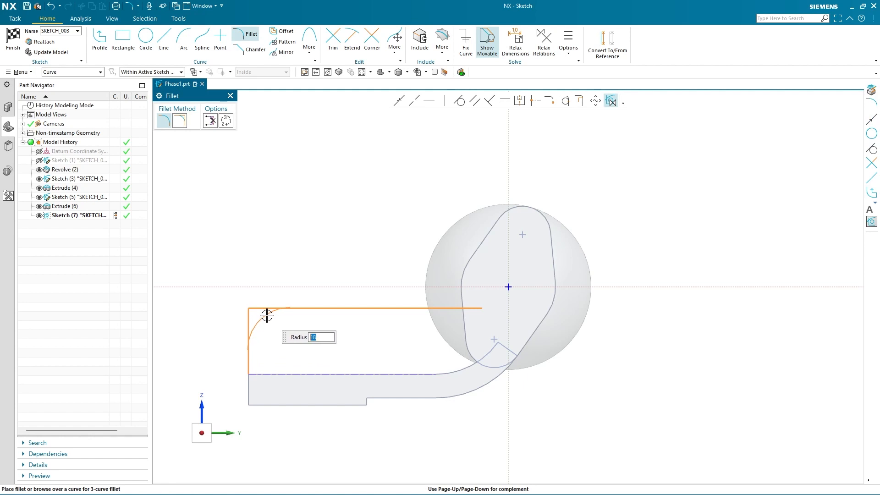
{"action": "type", "text": "20"}
{"action": "key", "text": "Return"}
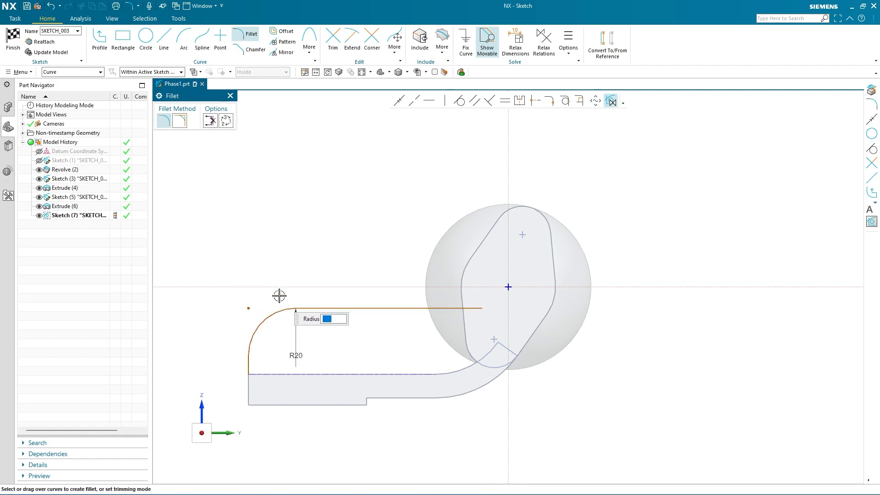
{"action": "key", "text": "Escape"}
{"action": "left_click_drag", "start_coordinate": [291, 323], "coordinate": [260, 298]}
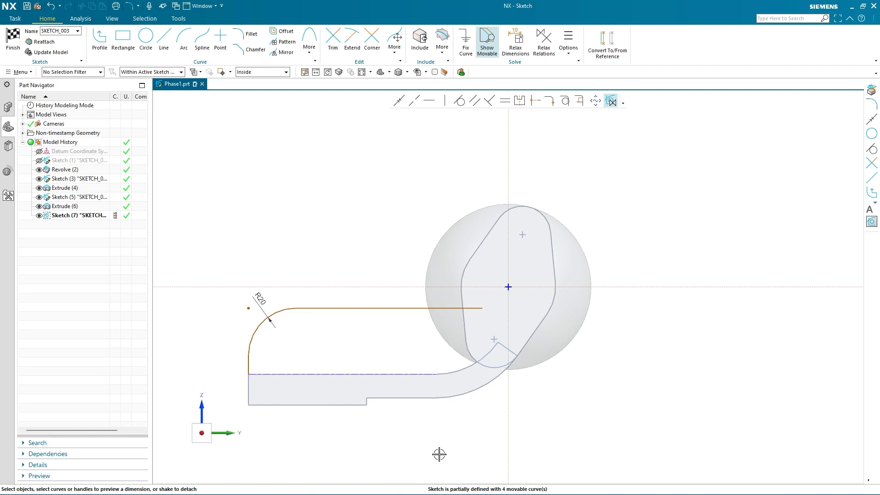
Project the arm's upper straight edge and its adjoining arc into the sketch as single curves.
{"action": "left_click", "coordinate": [449, 52]}
{"action": "left_click", "coordinate": [463, 71]}
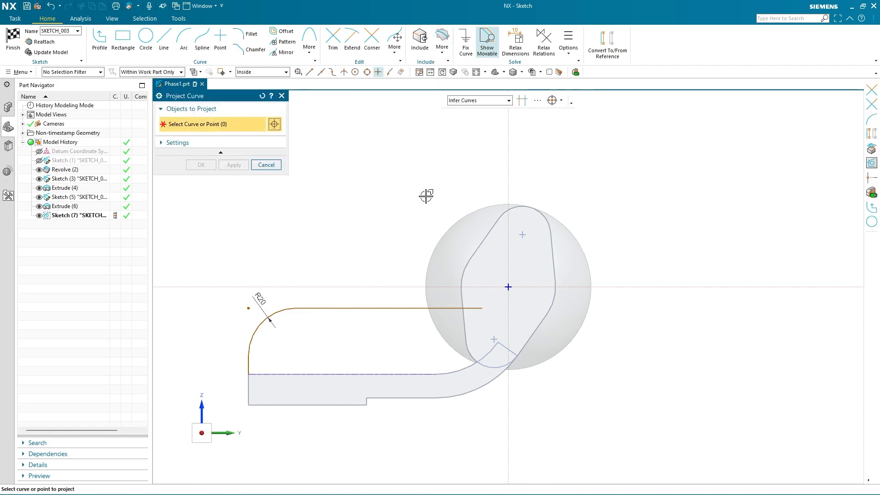
{"action": "left_click", "coordinate": [477, 101]}
{"action": "left_click", "coordinate": [479, 112]}
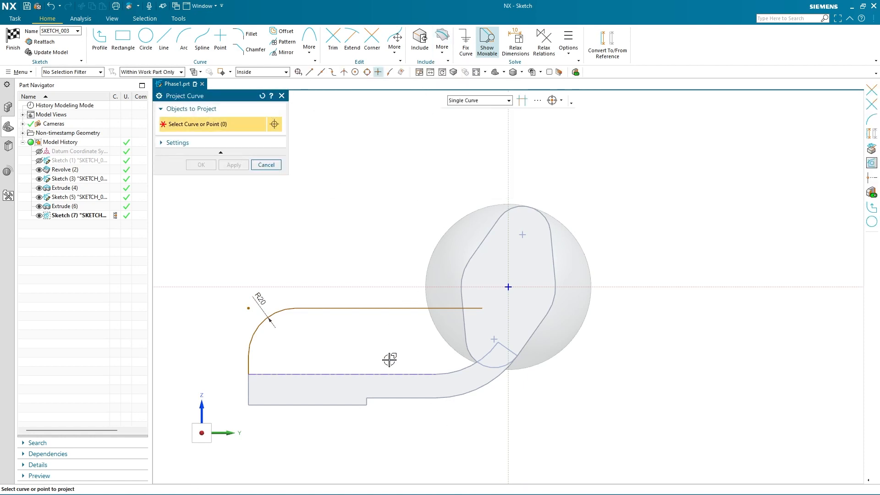
{"action": "left_click", "coordinate": [411, 375]}
{"action": "left_click", "coordinate": [458, 366]}
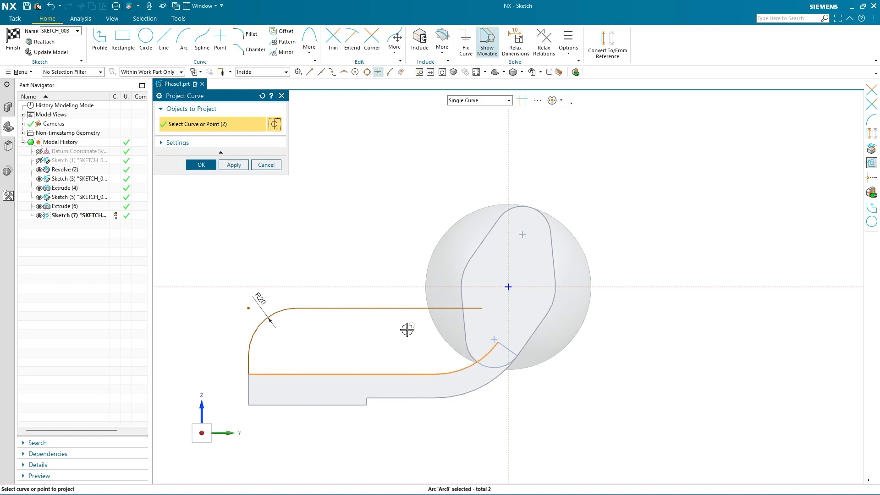
{"action": "left_click", "coordinate": [198, 166]}
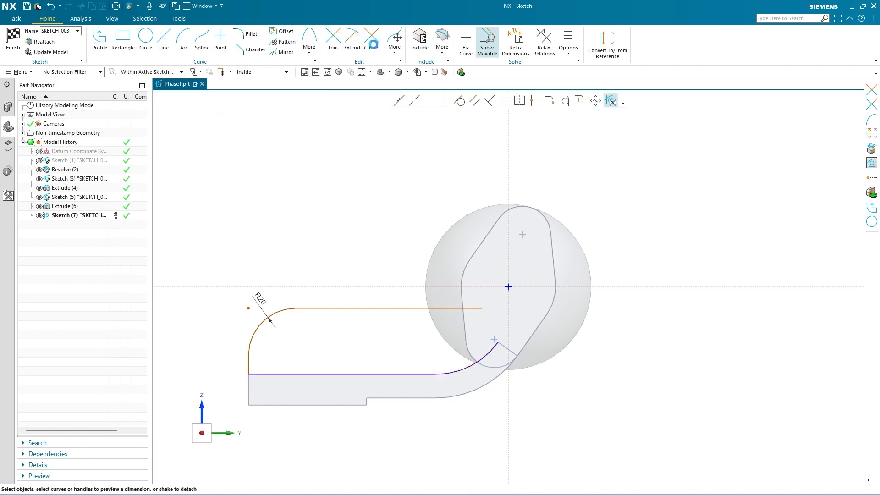
Join the horizontal line and the projected arc with the Corner command to close the profile inside the sphere.
{"action": "left_click", "coordinate": [372, 44]}
{"action": "left_click", "coordinate": [468, 307]}
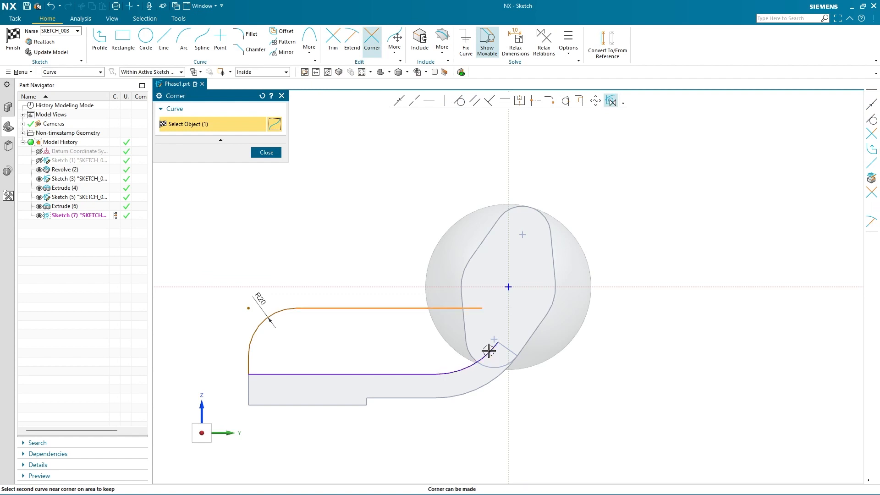
{"action": "left_click", "coordinate": [489, 352]}
{"action": "left_click", "coordinate": [377, 267]}
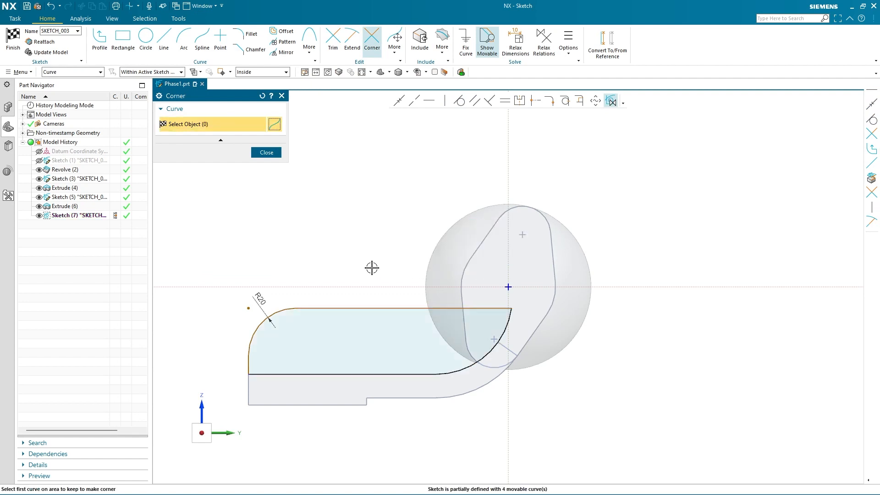
{"action": "left_click", "coordinate": [346, 308]}
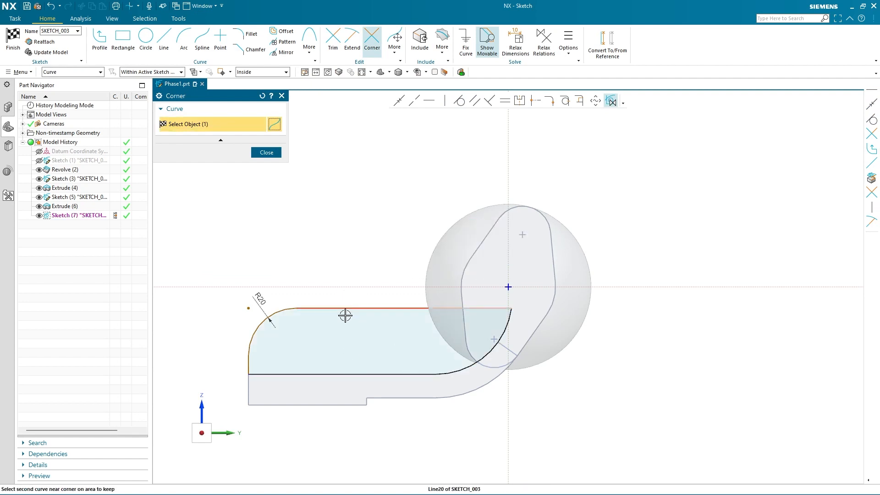
{"action": "left_click", "coordinate": [266, 152]}
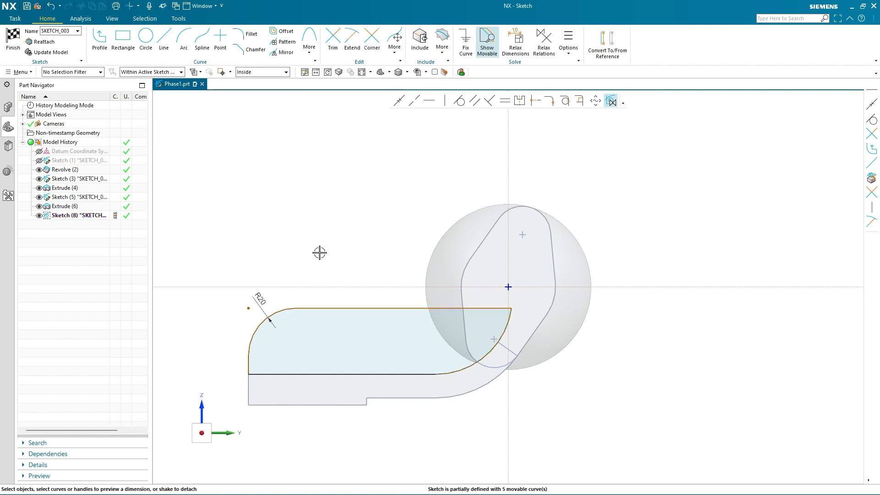
Dimension the top line from the arm's bottom edge, with selection scope Within Work Part Only, and set the distance to 40 mm.
{"action": "left_click", "coordinate": [336, 308]}
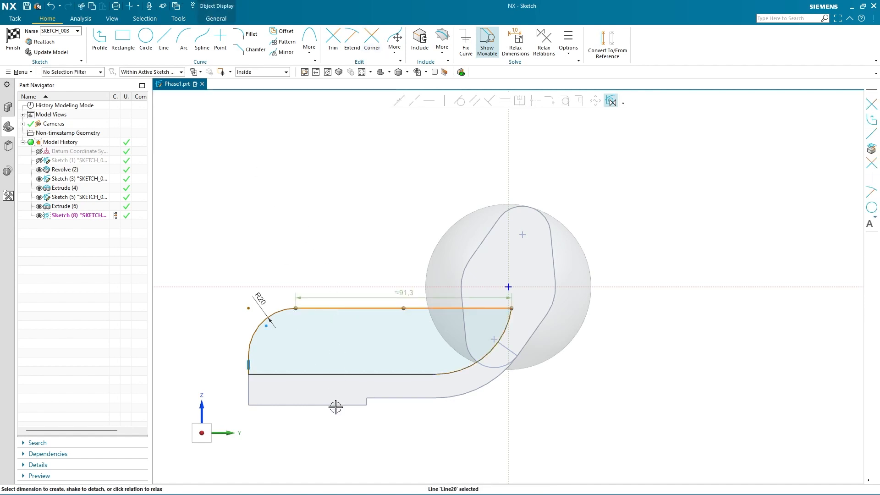
{"action": "left_click", "coordinate": [151, 72]}
{"action": "left_click", "coordinate": [147, 91]}
{"action": "left_click", "coordinate": [332, 406]}
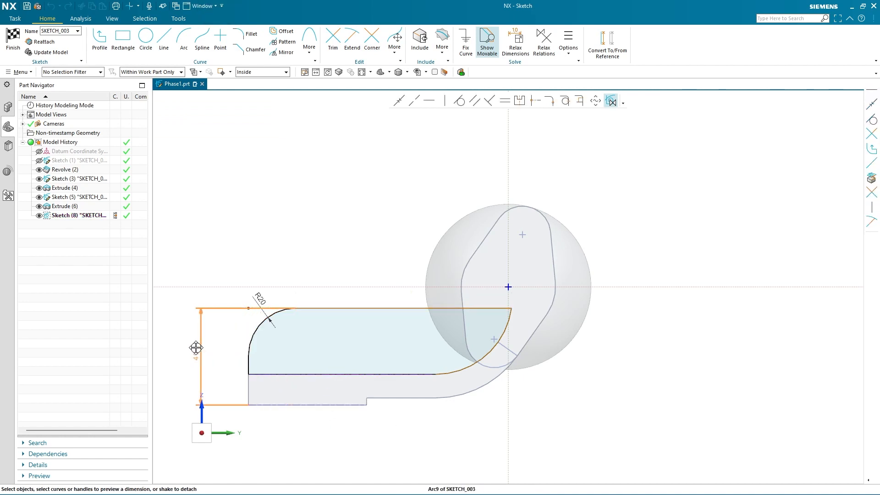
{"action": "double_click", "coordinate": [196, 349]}
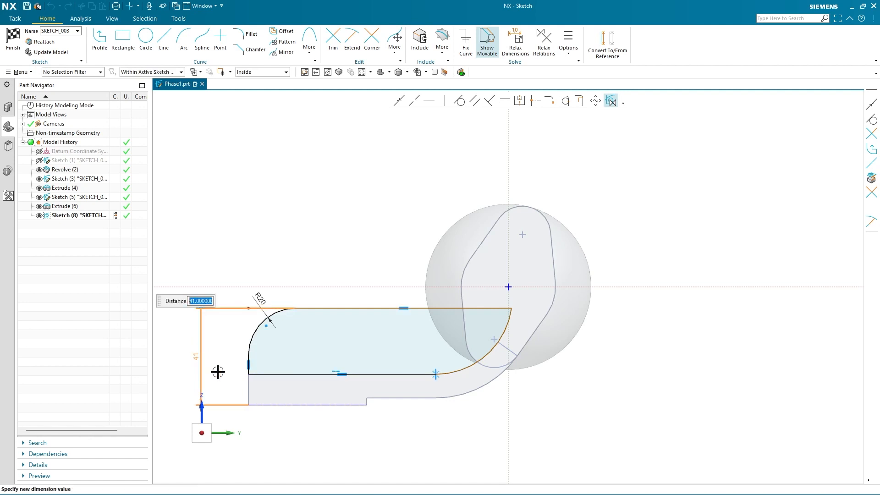
{"action": "key", "text": "Return"}
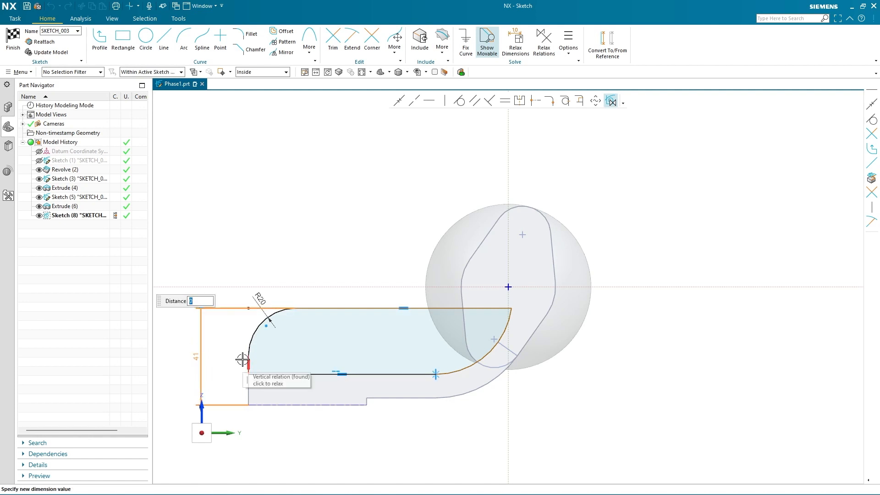
{"action": "type", "text": "4"}
{"action": "key", "text": "Return"}
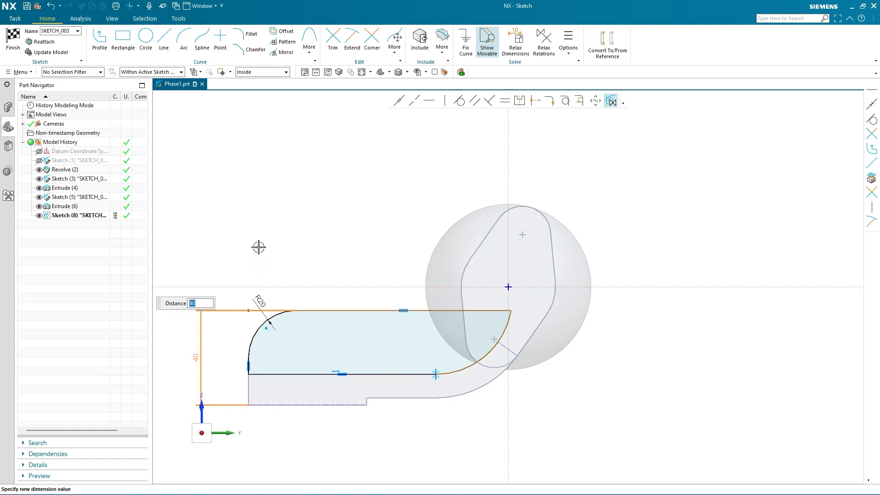
{"action": "key", "text": "Escape"}
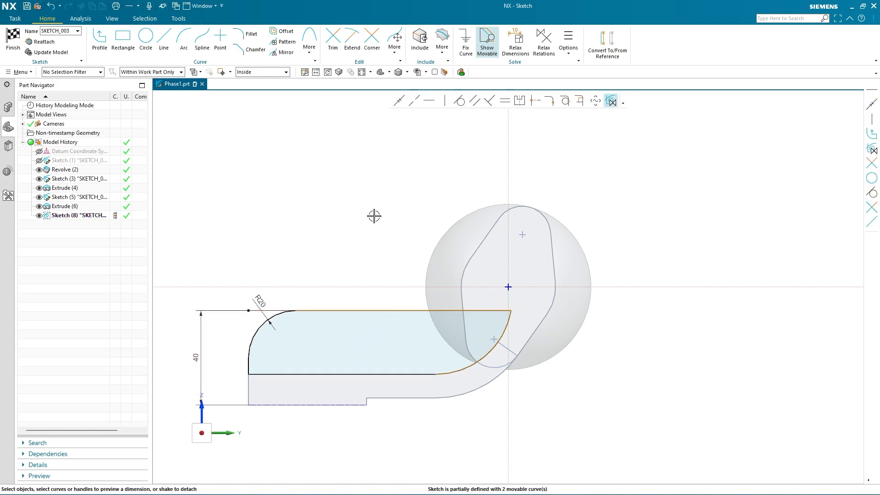
Make the profile's end arc coincident in centre with the arm's lower arc, and finish the sketch.
{"action": "left_click", "coordinate": [464, 368]}
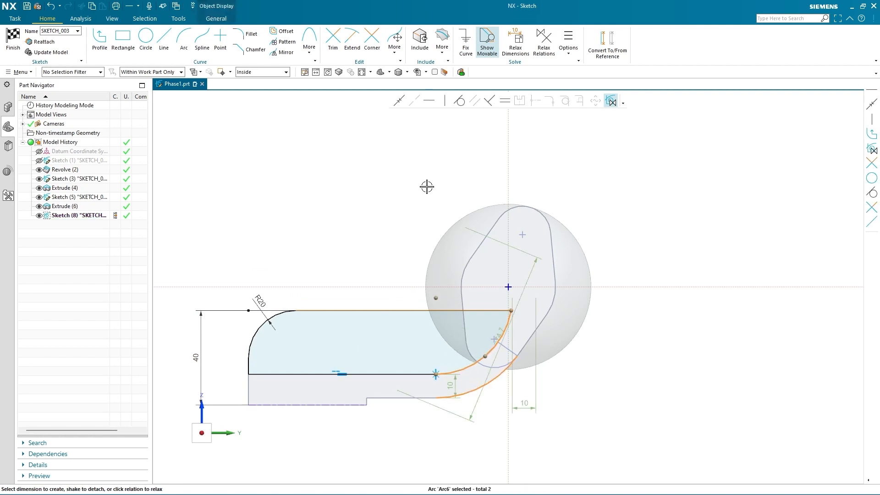
{"action": "left_click", "coordinate": [398, 101]}
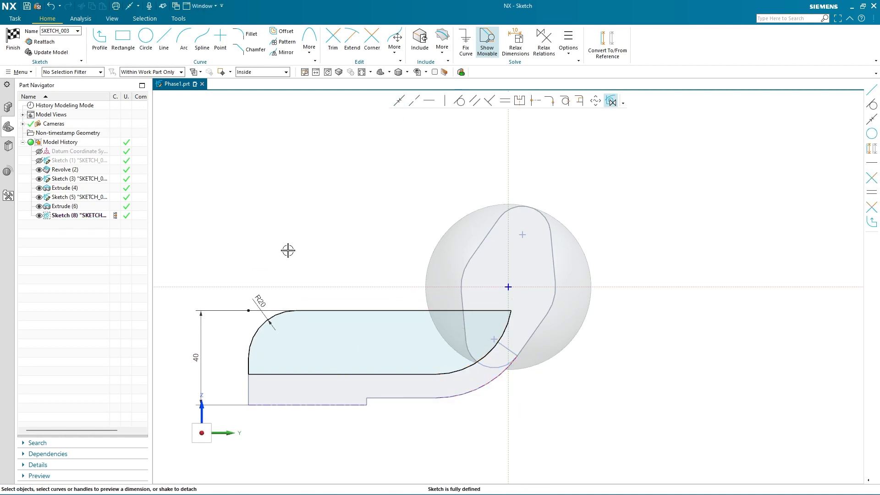
{"action": "left_click", "coordinate": [14, 37]}
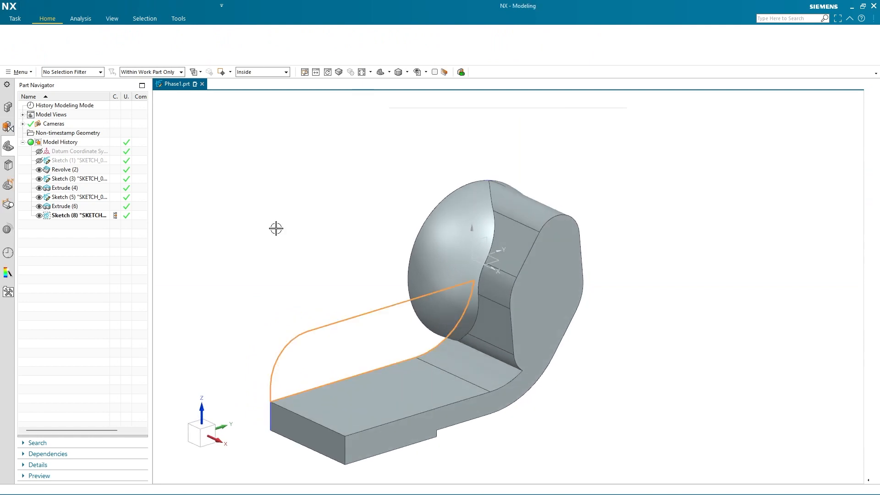
Extrude the closed rounded profile above the arm 10 mm and unite it with the existing body.
{"action": "left_click", "coordinate": [71, 41]}
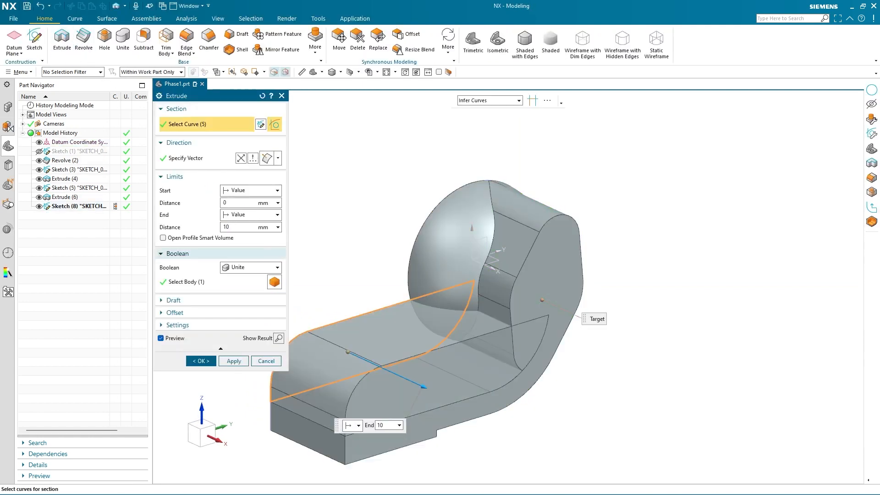
{"action": "left_click", "coordinate": [201, 361]}
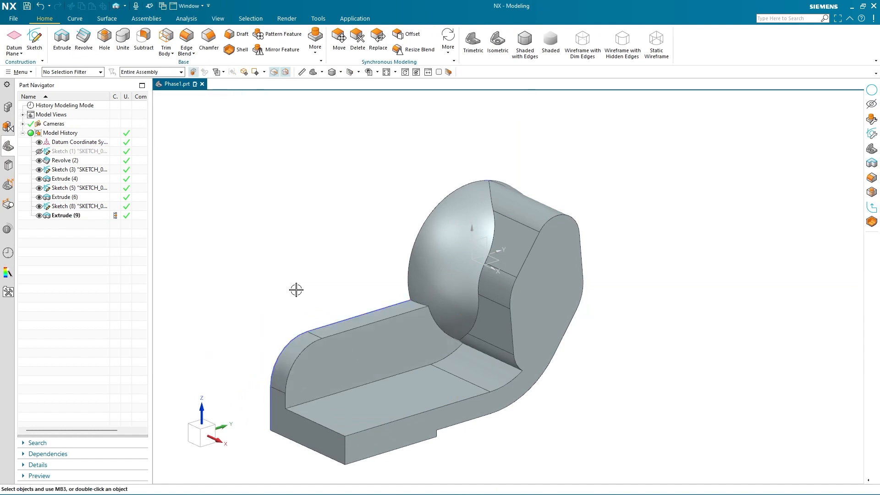
Hide the rounded profile's sketch and the curved arm's sketch.
{"action": "middle_click_drag", "start_coordinate": [354, 410], "coordinate": [436, 389]}
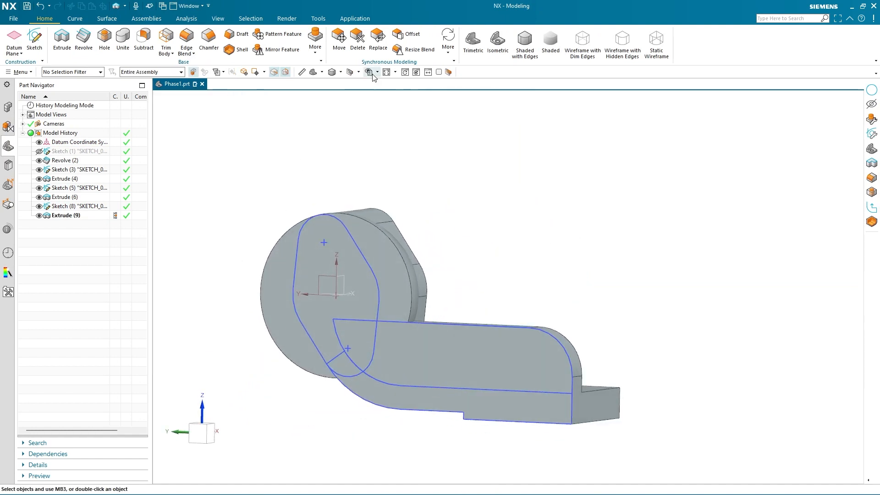
{"action": "left_click", "coordinate": [399, 324]}
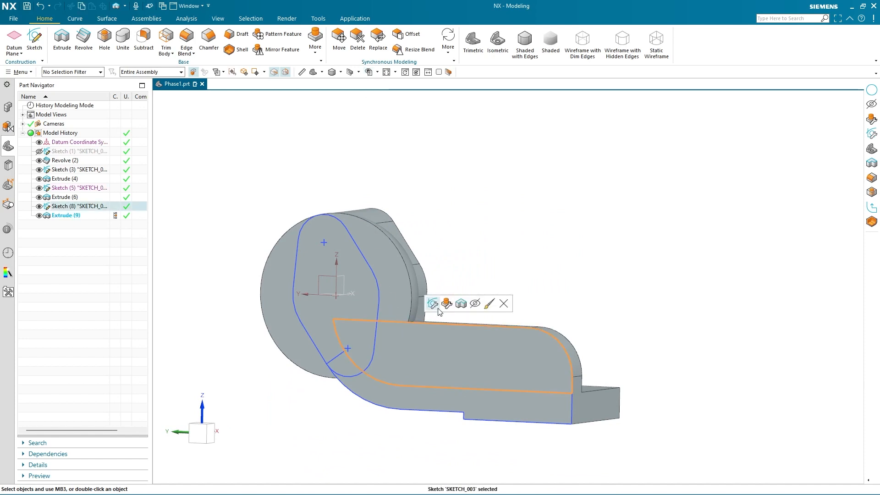
{"action": "left_click", "coordinate": [474, 304]}
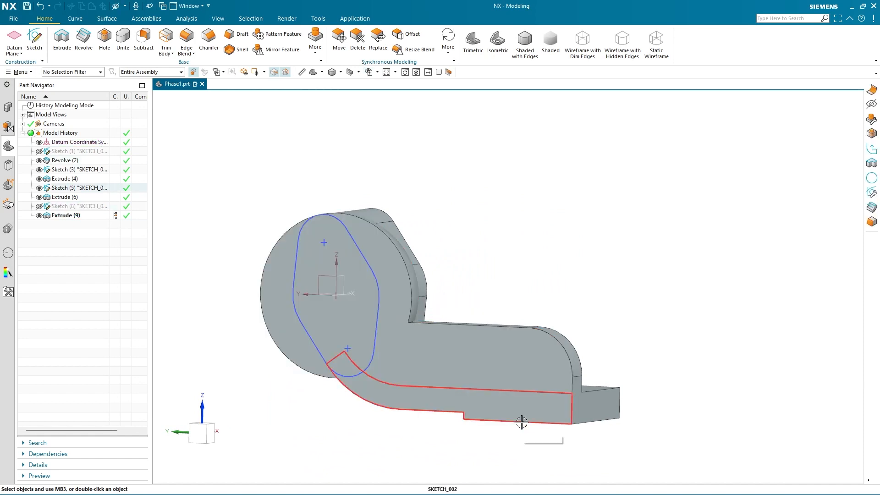
{"action": "left_click", "coordinate": [524, 422]}
{"action": "left_click", "coordinate": [583, 407]}
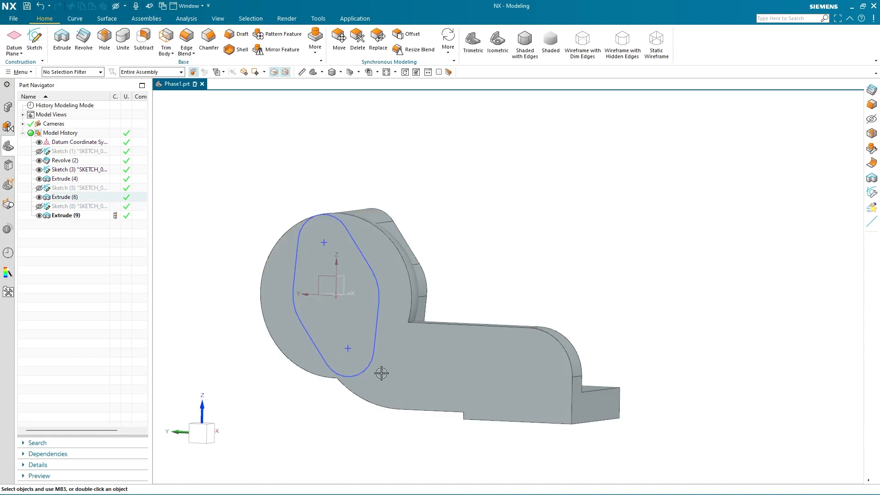
Start a sketch on the plane of the half sphere's flat face and draw an origin-centred circle about 5.6 mm inside the sphere's edge.
{"action": "left_click", "coordinate": [31, 41]}
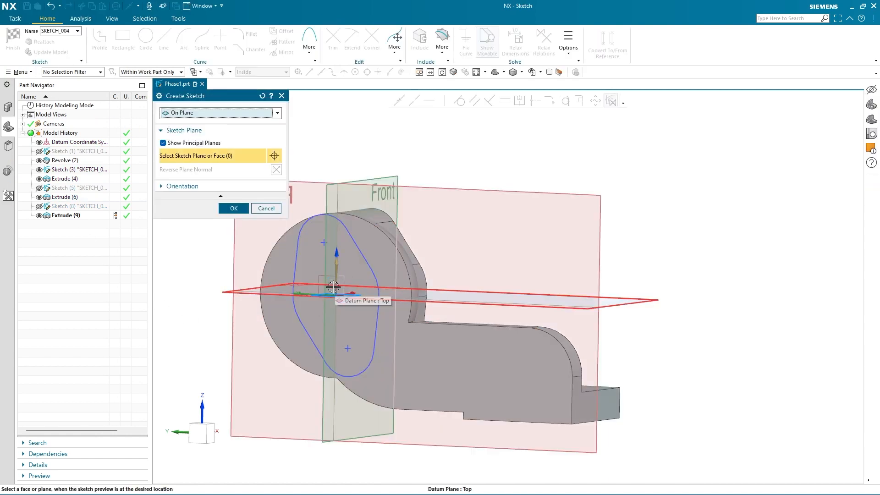
{"action": "left_click", "coordinate": [348, 310]}
{"action": "left_click", "coordinate": [233, 208]}
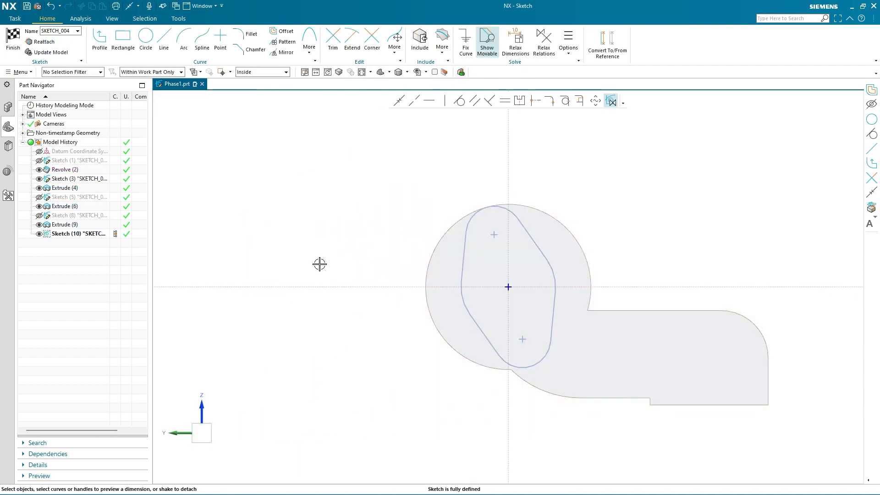
{"action": "left_click", "coordinate": [145, 52]}
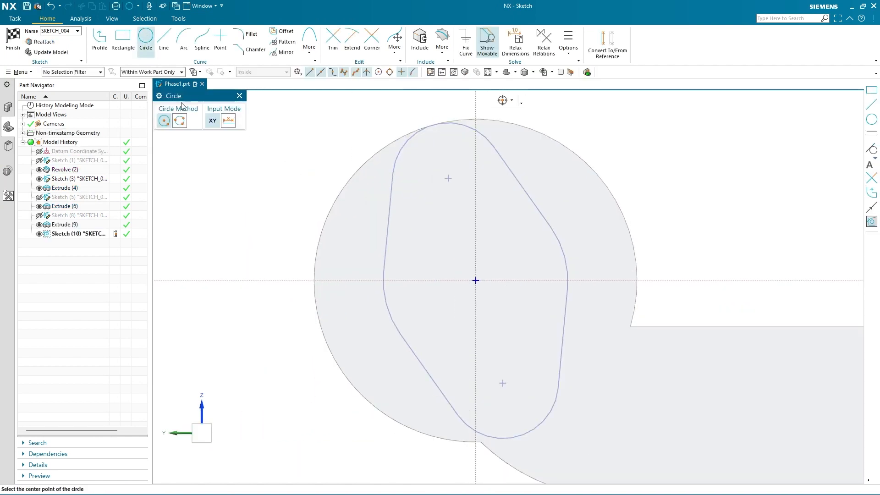
{"action": "left_click", "coordinate": [474, 281]}
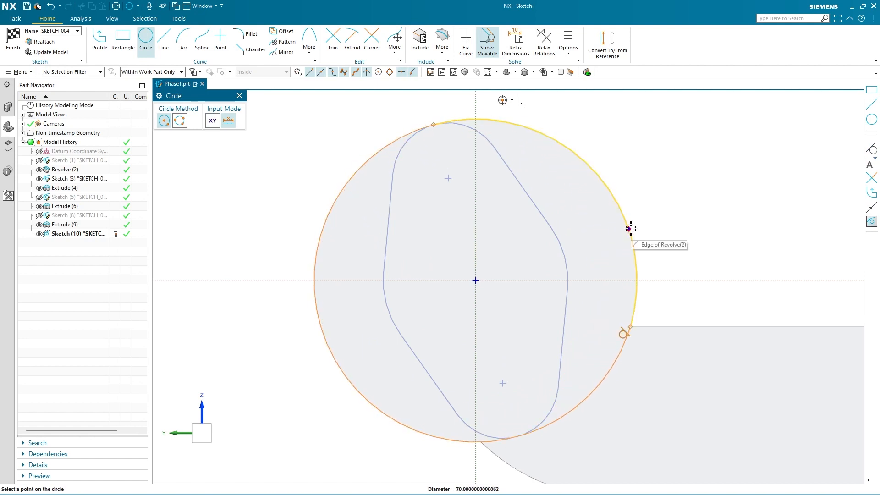
{"action": "left_click", "coordinate": [604, 238]}
{"action": "key", "text": "Escape"}
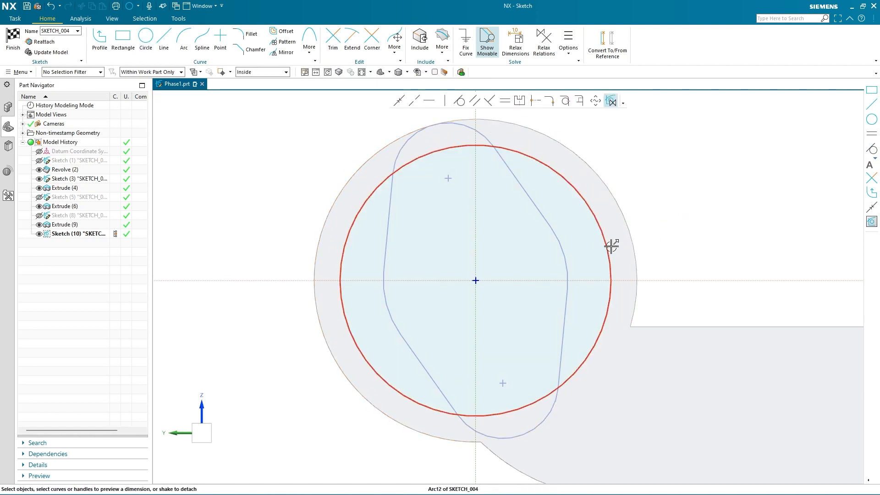
Dimension the gap between the circle and the sphere's outer edge, set it to 4 mm, and finish the sketch.
{"action": "left_click", "coordinate": [610, 246]}
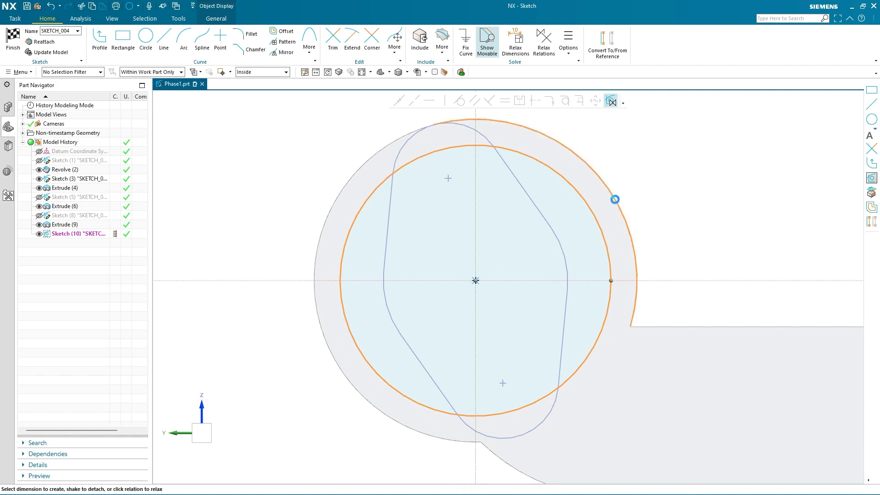
{"action": "left_click", "coordinate": [615, 200]}
{"action": "left_click", "coordinate": [625, 263]}
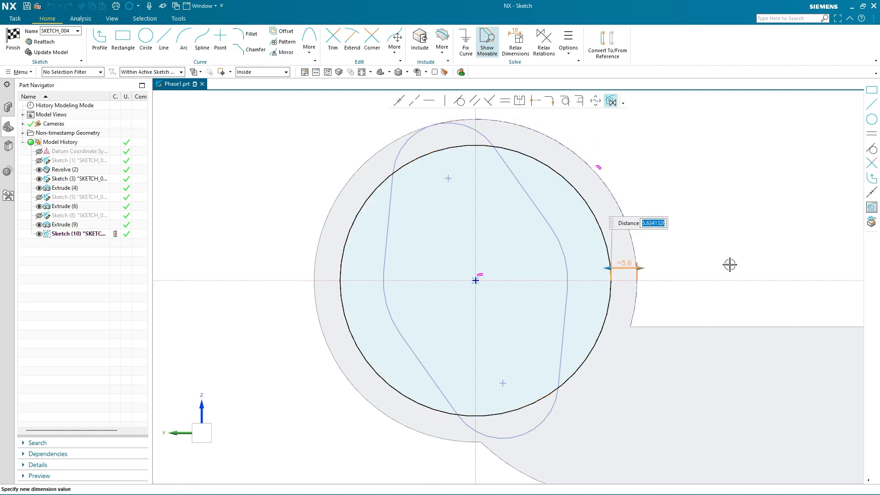
{"action": "type", "text": "4"}
{"action": "key", "text": "Return"}
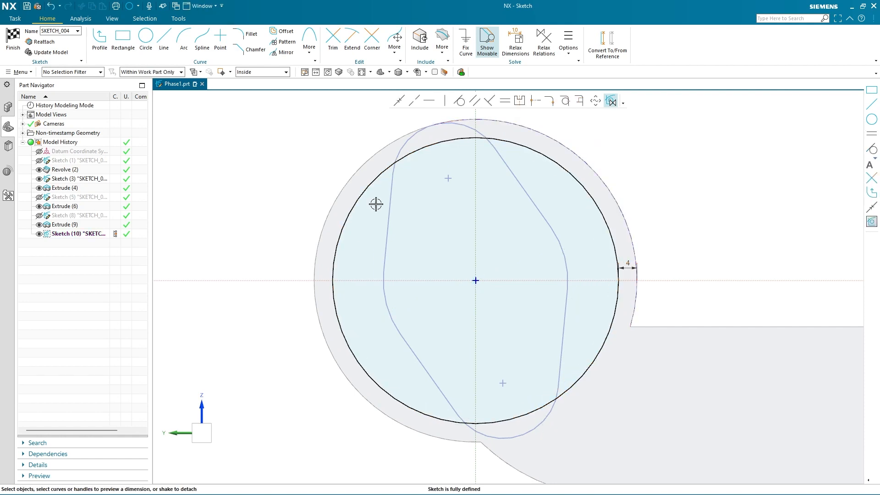
{"action": "left_click", "coordinate": [7, 42]}
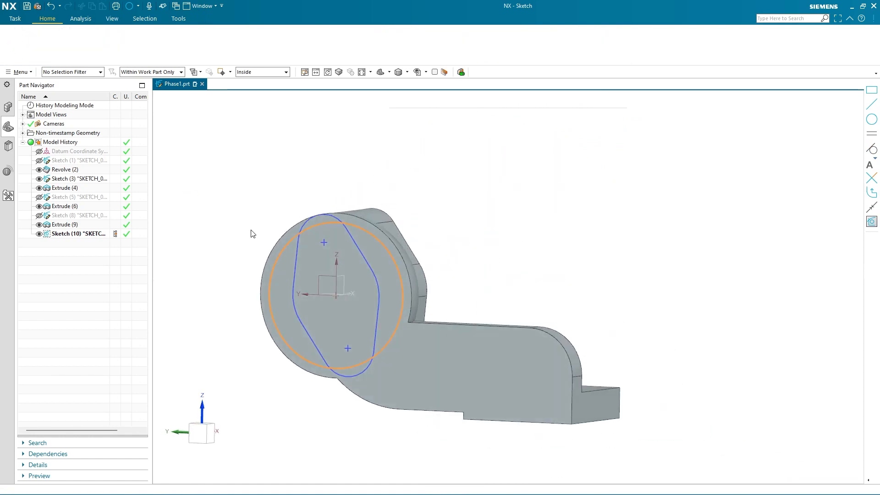
{"action": "mouse_move", "coordinate": [436, 252]}
{"action": "middle_mouse_down"}
{"action": "mouse_move", "coordinate": [427, 279]}
{"action": "mouse_move", "coordinate": [179, 324]}
{"action": "middle_mouse_up"}
{"action": "scroll", "coordinate": [210, 306], "scroll_direction": "up", "scroll_amount": 3}
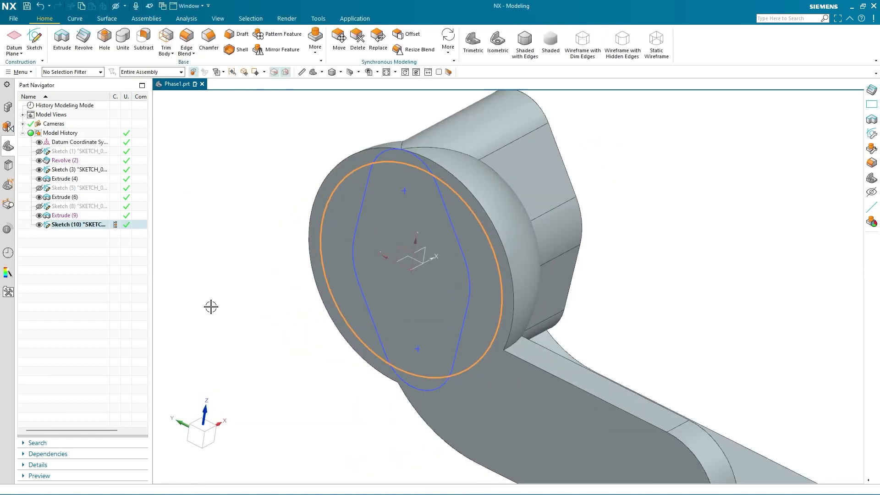
{"action": "left_click", "coordinate": [62, 39]}
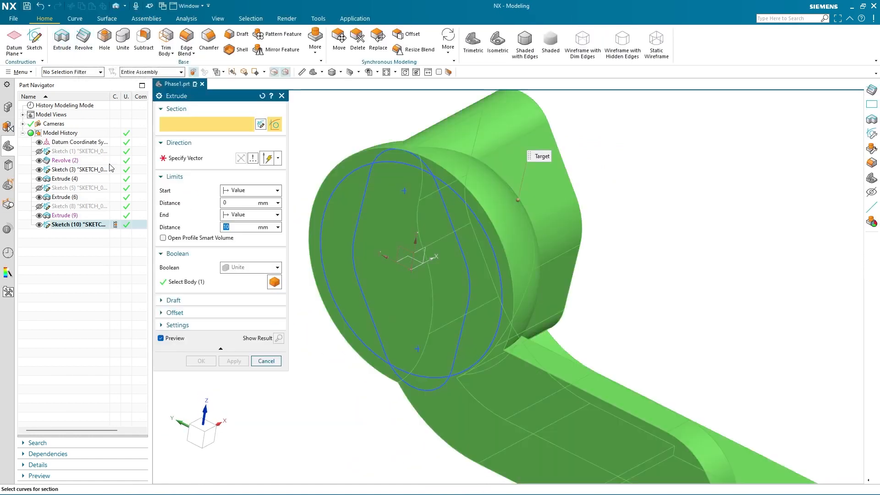
{"action": "left_click", "coordinate": [242, 270]}
{"action": "left_click", "coordinate": [240, 296]}
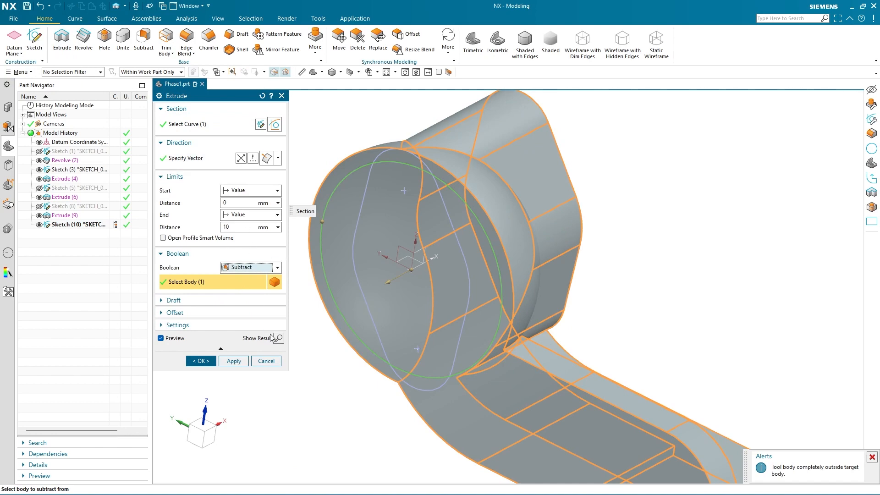
{"action": "left_click", "coordinate": [267, 360]}
Revolve the circle 360° about the Z-axis through the sphere's centre, with Boolean set to Subtract, to hollow out the sphere.
{"action": "left_click", "coordinate": [84, 39]}
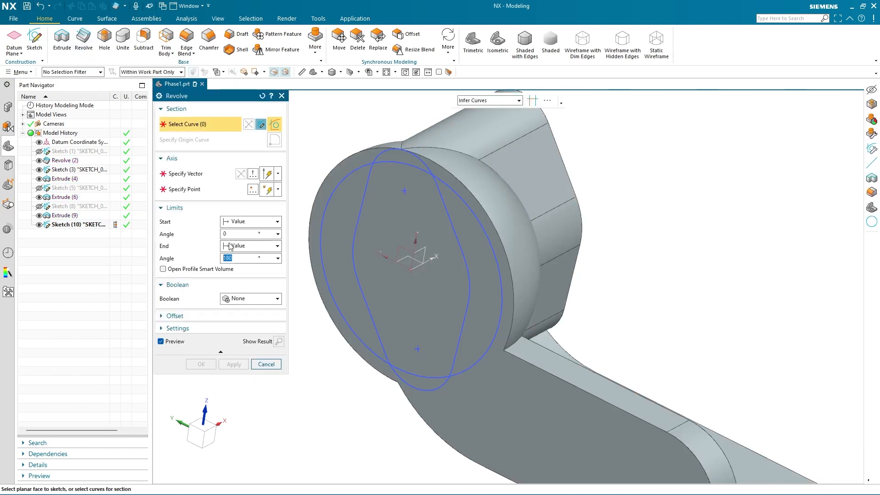
{"action": "left_click", "coordinate": [321, 209]}
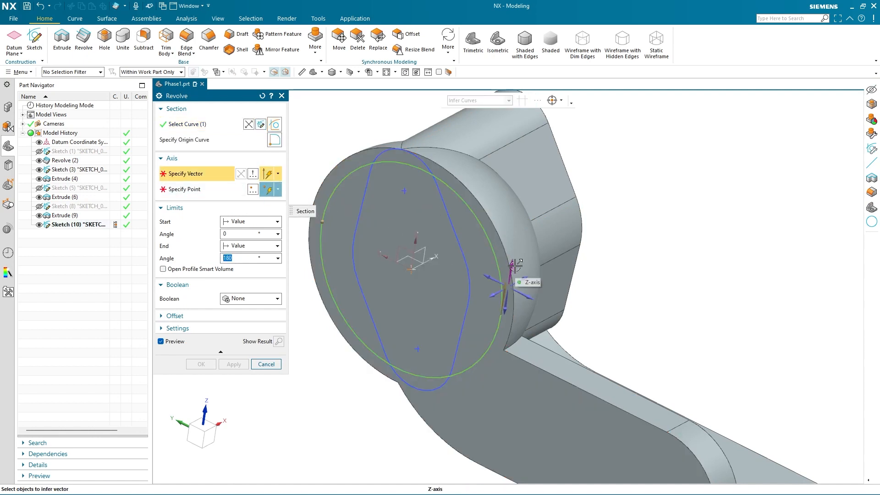
{"action": "left_click", "coordinate": [515, 265]}
{"action": "left_click", "coordinate": [251, 298]}
{"action": "left_click", "coordinate": [239, 326]}
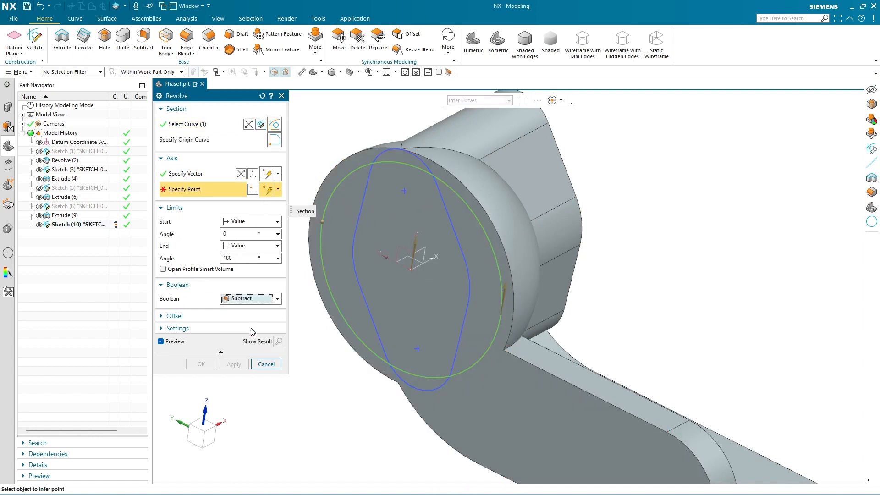
{"action": "left_click", "coordinate": [203, 194]}
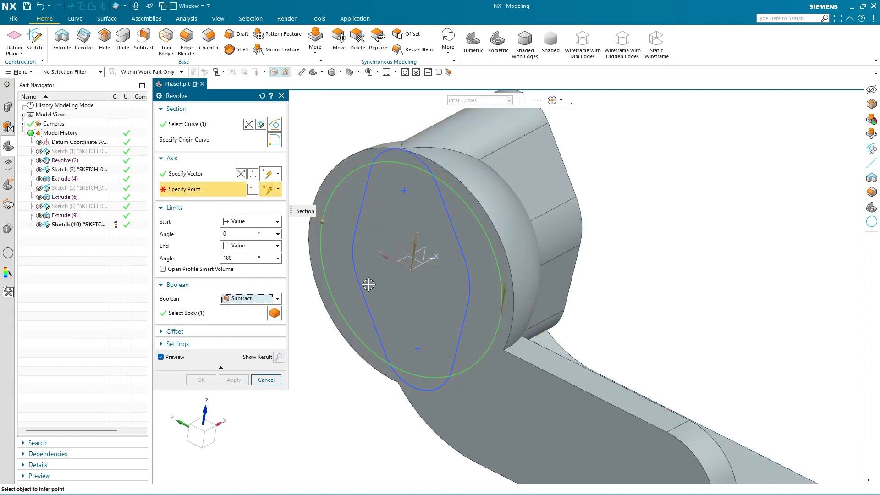
{"action": "left_click", "coordinate": [412, 269]}
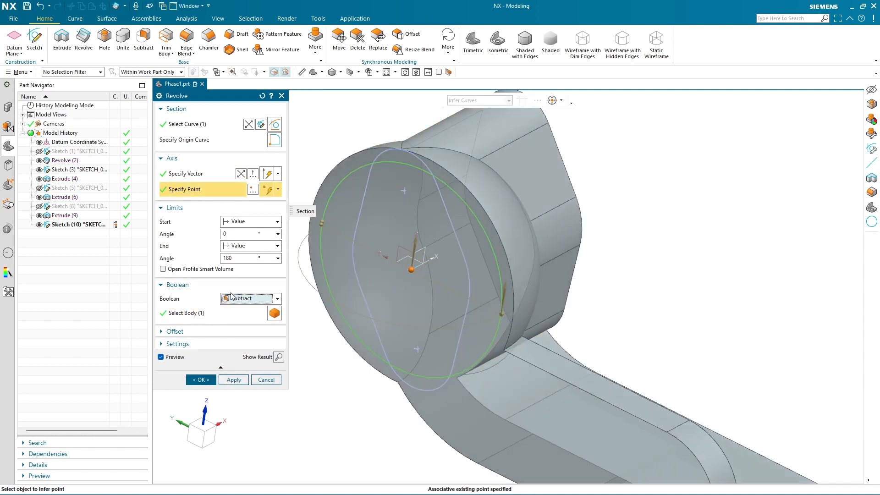
{"action": "type", "text": "360"}
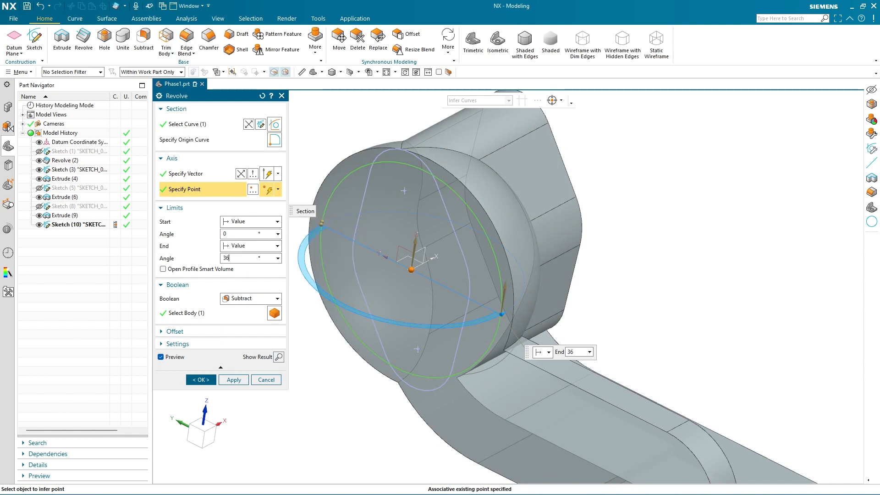
{"action": "key", "text": "Return"}
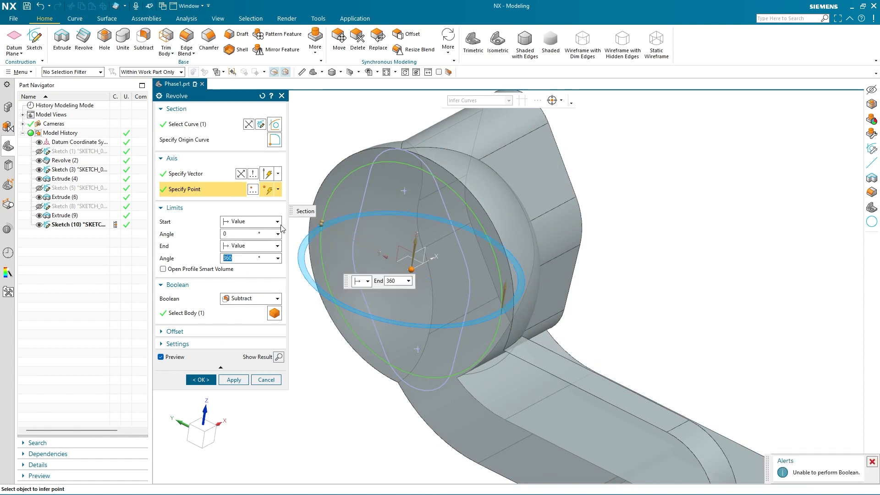
{"action": "left_click", "coordinate": [279, 357]}
{"action": "left_click", "coordinate": [206, 380]}
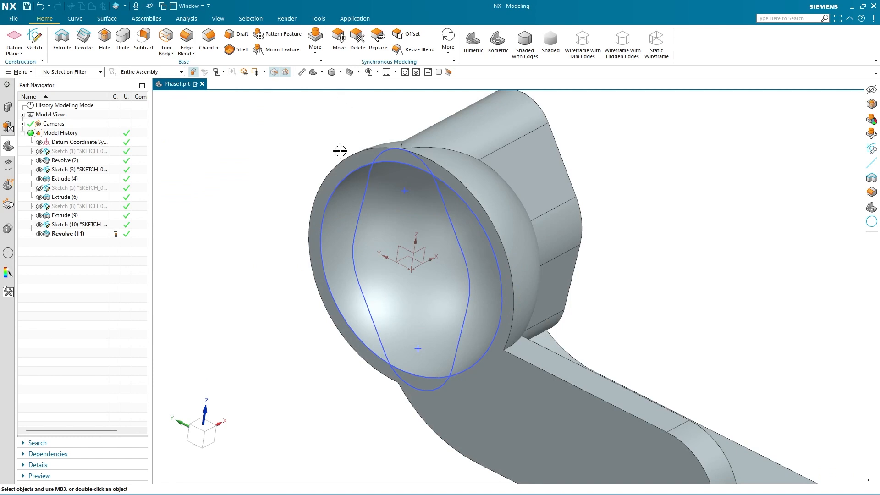
Hide the circle sketch used for the revolved cut.
{"action": "left_click", "coordinate": [337, 191]}
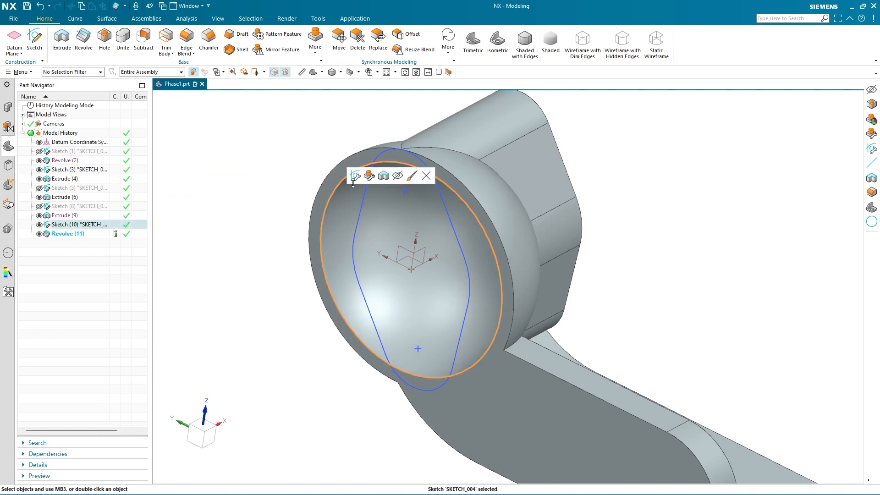
{"action": "left_click", "coordinate": [398, 176]}
{"action": "scroll", "coordinate": [380, 175], "scroll_direction": "up", "scroll_amount": 3}
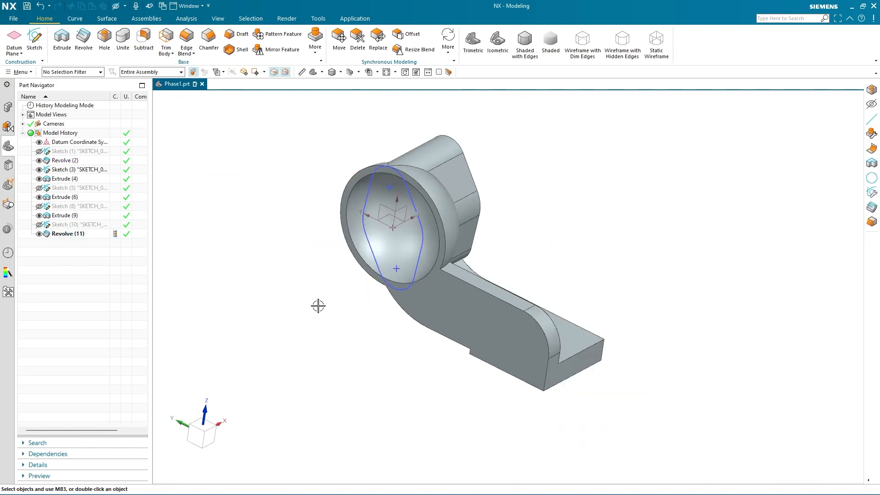
Set up a Counterbored hole with Screw Clearance sizing and screw size M6.
{"action": "middle_click_drag", "start_coordinate": [318, 306], "coordinate": [246, 290]}
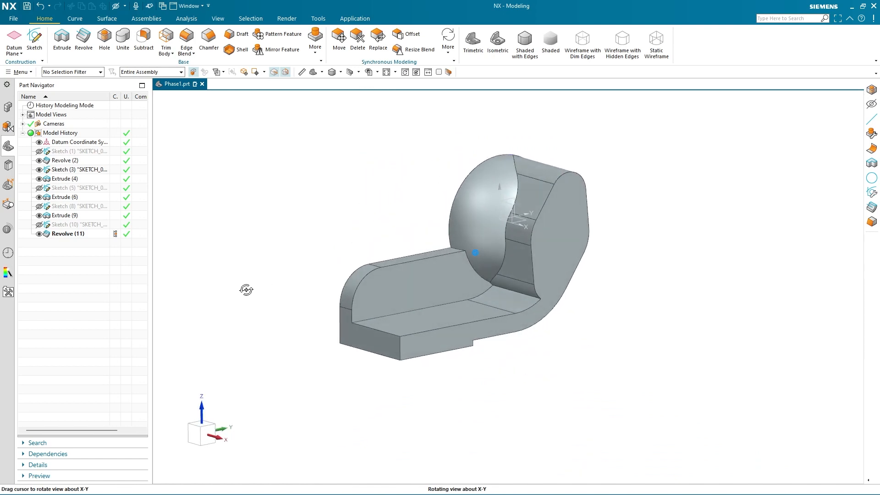
{"action": "scroll", "coordinate": [599, 273], "scroll_direction": "down", "scroll_amount": 1}
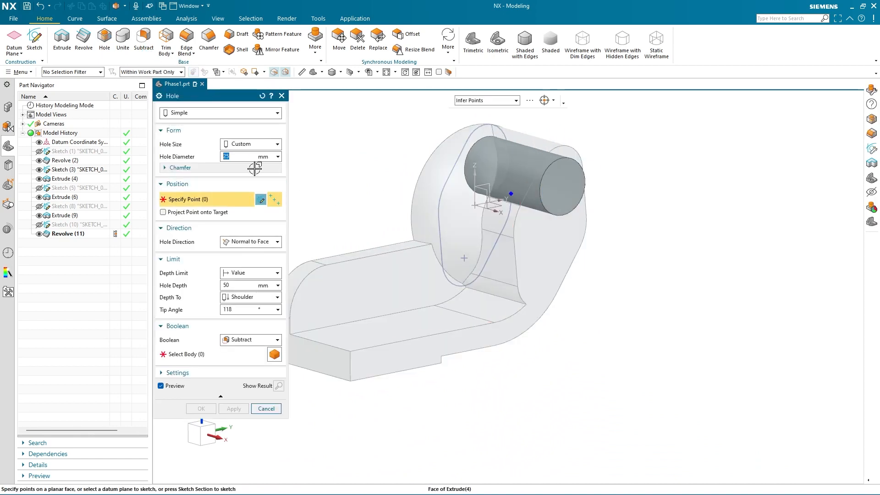
{"action": "left_click", "coordinate": [268, 144]}
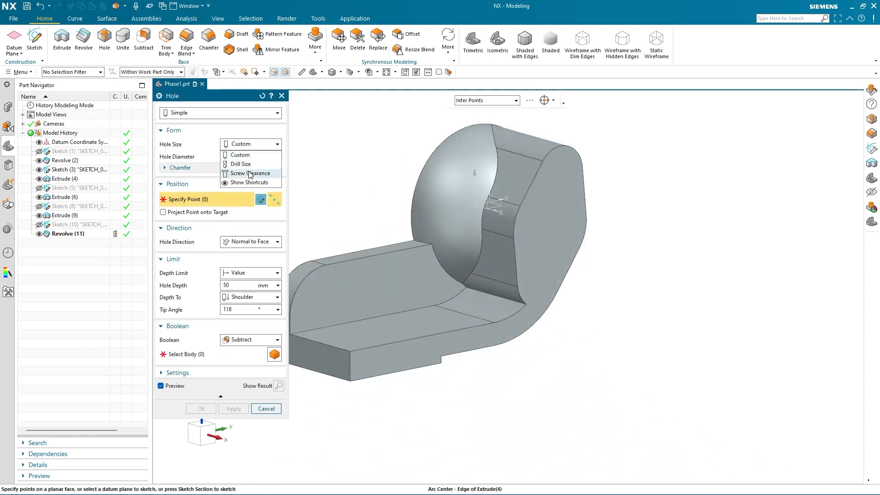
{"action": "left_click", "coordinate": [250, 173]}
{"action": "left_click", "coordinate": [209, 114]}
{"action": "left_click", "coordinate": [211, 131]}
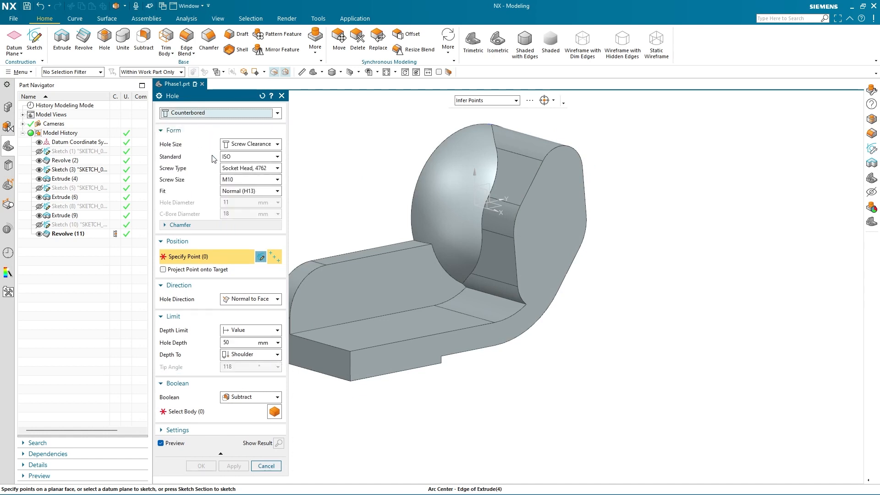
{"action": "left_click", "coordinate": [233, 179]}
{"action": "left_click", "coordinate": [235, 236]}
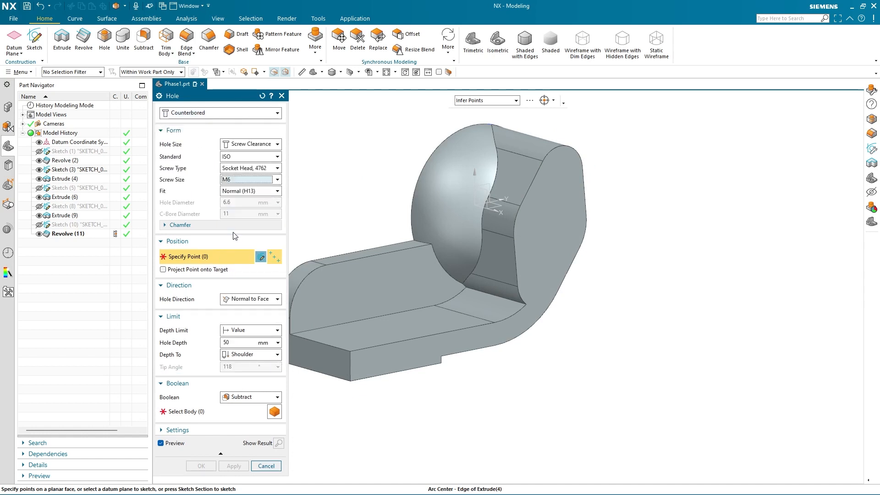
Place the two counterbored holes at the upper and lower arc centres of the tangent extrusion's end face.
{"action": "left_click", "coordinate": [562, 187]}
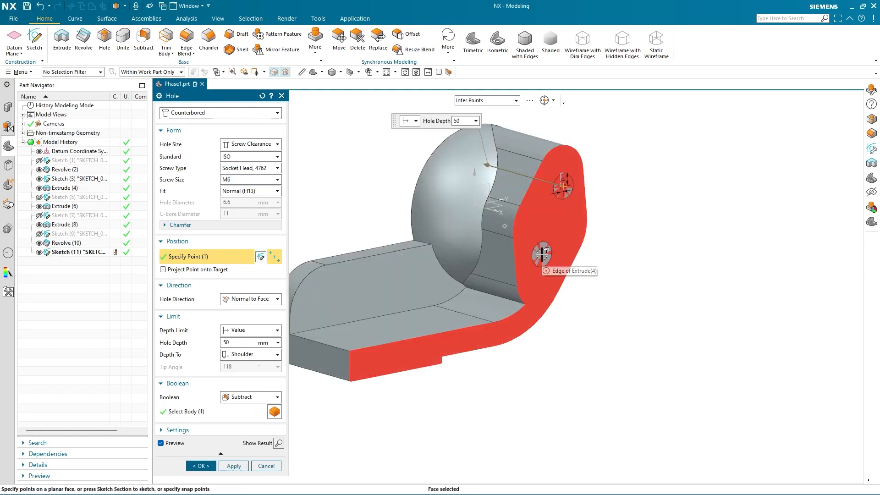
{"action": "left_click", "coordinate": [540, 259]}
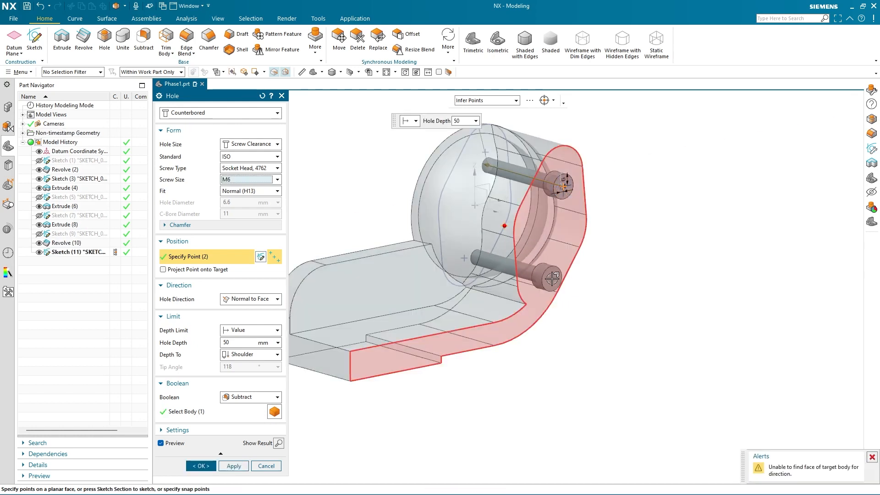
Add another hole point low on the flange face and delete the automatic dimensions in the hole position sketch.
{"action": "left_click", "coordinate": [544, 263]}
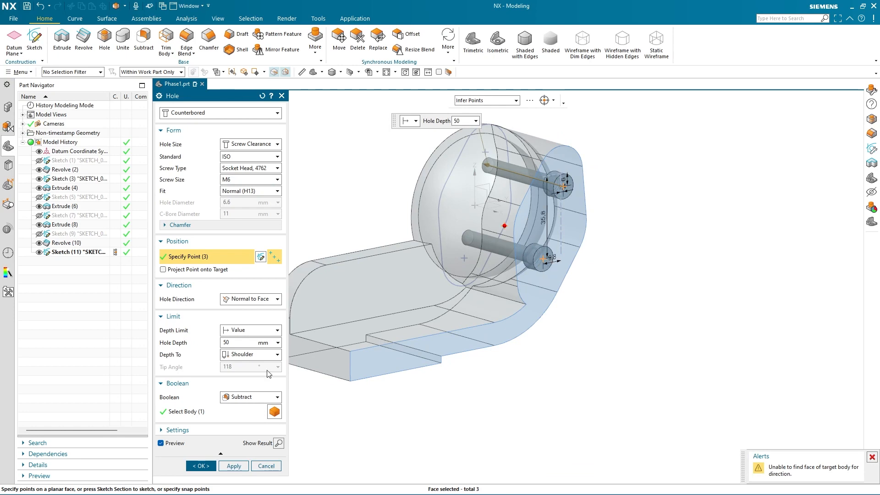
{"action": "left_click", "coordinate": [260, 257]}
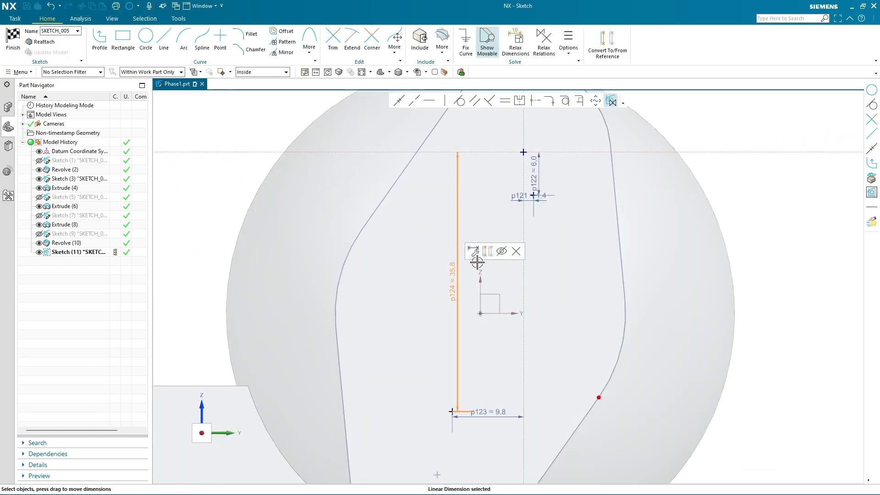
{"action": "key", "text": "Delete"}
{"action": "left_click", "coordinate": [520, 195]}
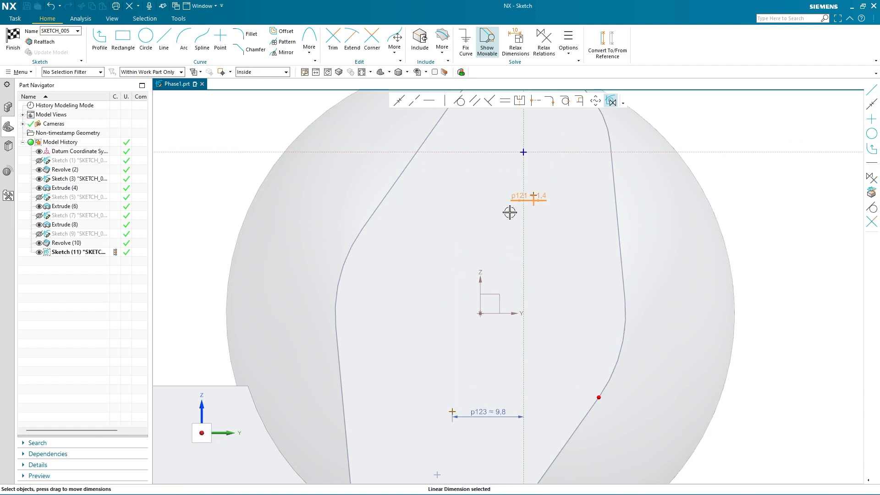
{"action": "key", "text": "Delete"}
{"action": "left_click", "coordinate": [476, 413]}
{"action": "key", "text": "Delete"}
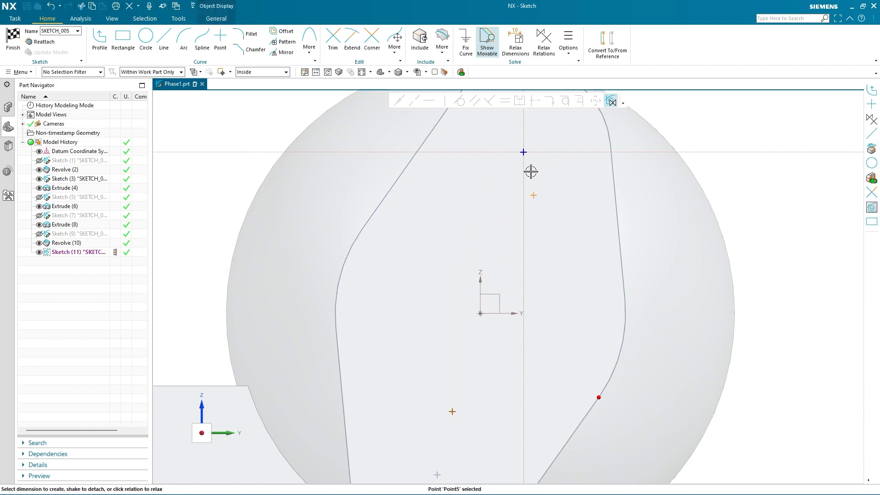
Make the upper hole point coincident with the sketch origin at the flange's upper arc centre.
{"action": "left_click", "coordinate": [524, 152]}
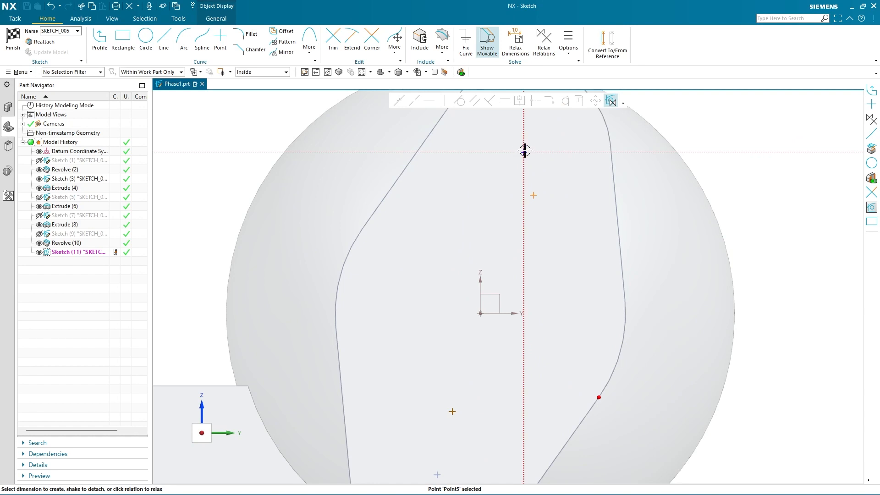
{"action": "key", "text": "Escape"}
{"action": "left_click", "coordinate": [532, 195]}
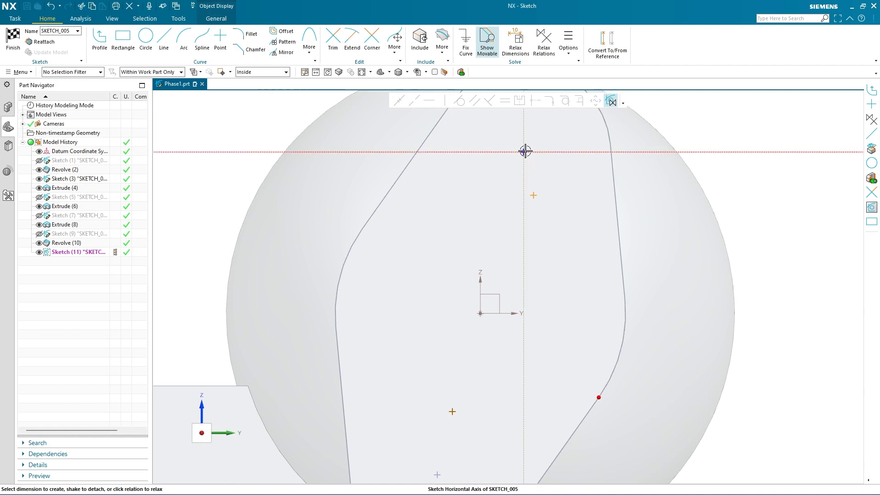
{"action": "left_click", "coordinate": [522, 152]}
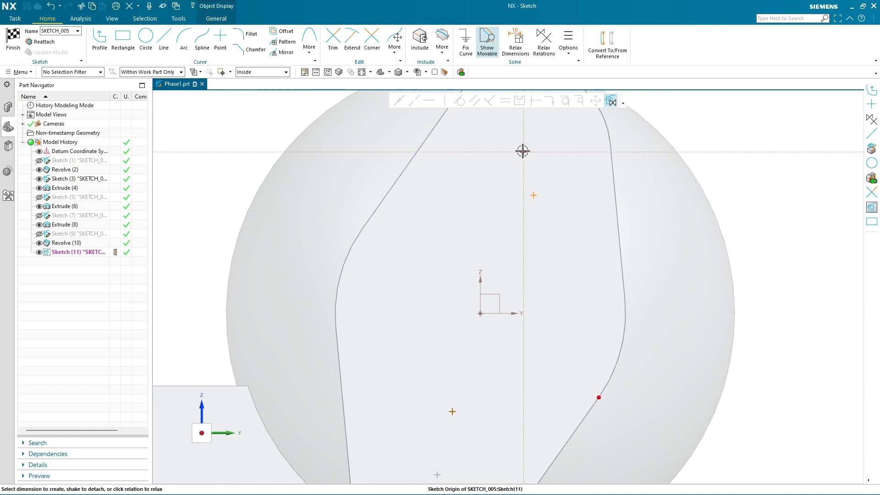
{"action": "left_click", "coordinate": [399, 102]}
Make the lower hole point coincident with the flange's lower arc centre and finish the sketch.
{"action": "mouse_move", "coordinate": [474, 401]}
{"action": "middle_mouse_down", "text": "shift"}
{"action": "mouse_move", "coordinate": [488, 286]}
{"action": "mouse_move", "coordinate": [463, 266]}
{"action": "middle_mouse_up", "text": "shift"}
{"action": "left_click", "coordinate": [452, 261]}
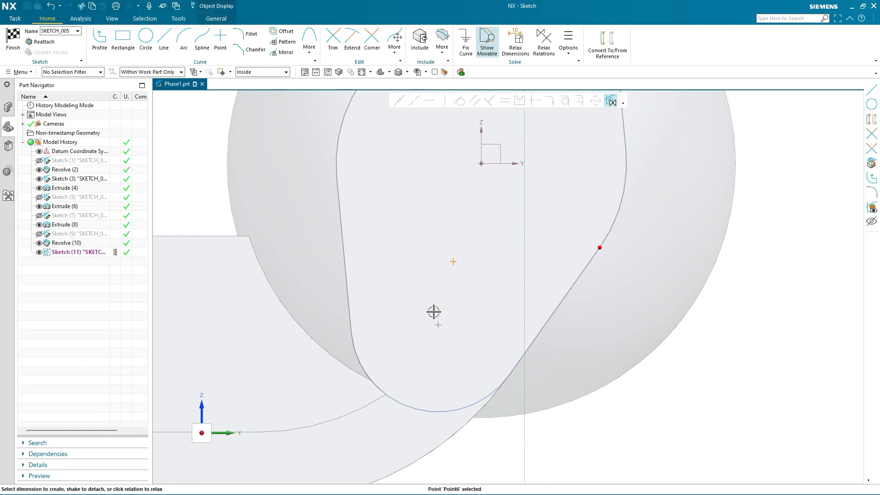
{"action": "left_click", "coordinate": [436, 325]}
{"action": "left_click", "coordinate": [399, 102]}
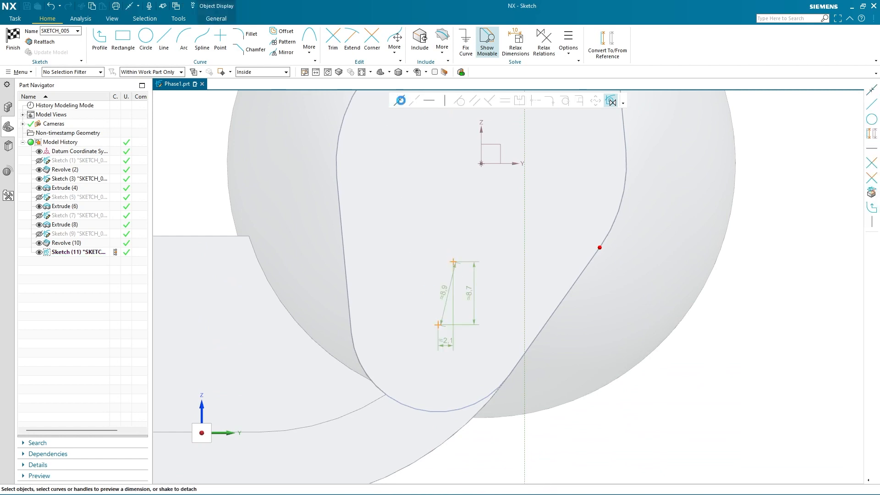
{"action": "key", "text": "ctrl+q"}
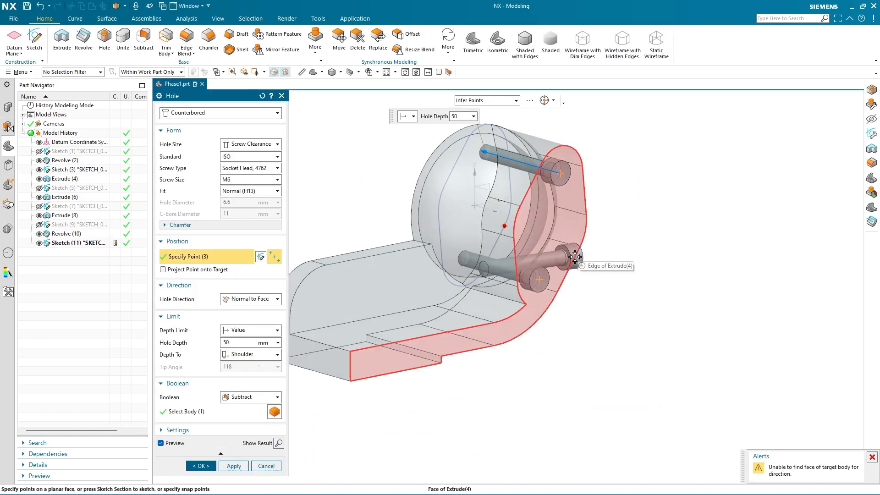
Turn off the neck and end chamfers, keeping the start chamfer, and create the M6 counterbored flange holes.
{"action": "left_click", "coordinate": [278, 443]}
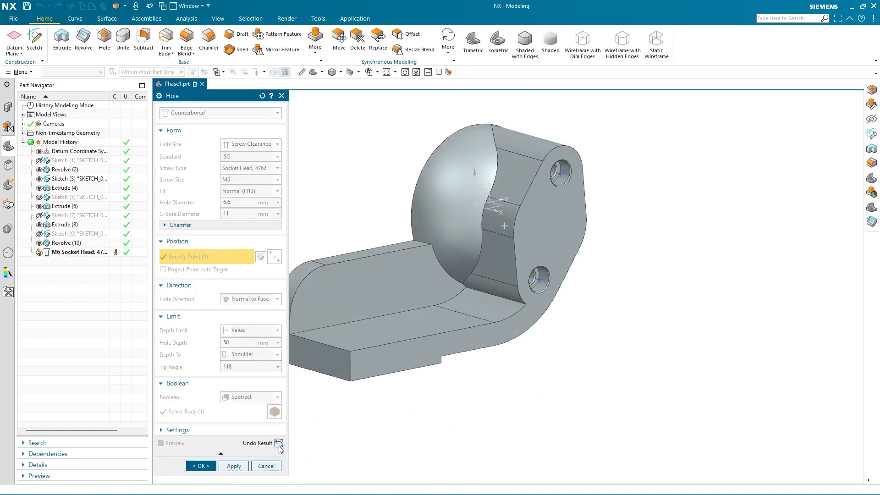
{"action": "left_click", "coordinate": [277, 443]}
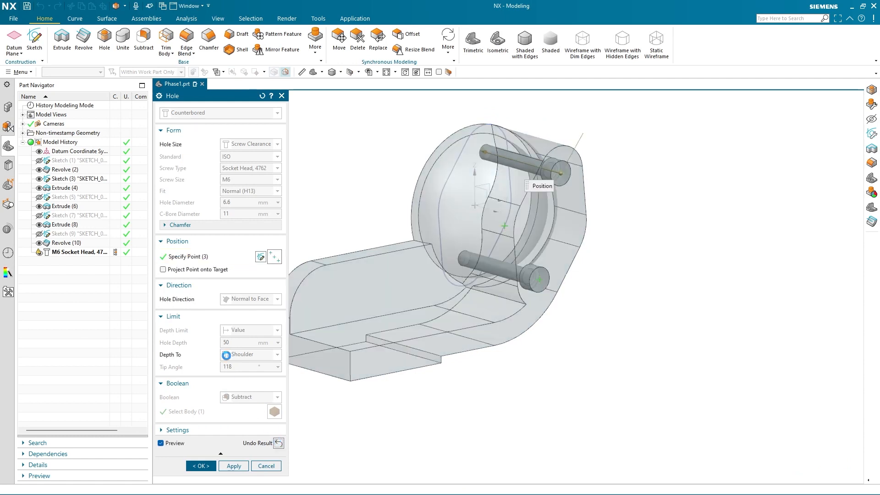
{"action": "left_click", "coordinate": [179, 225]}
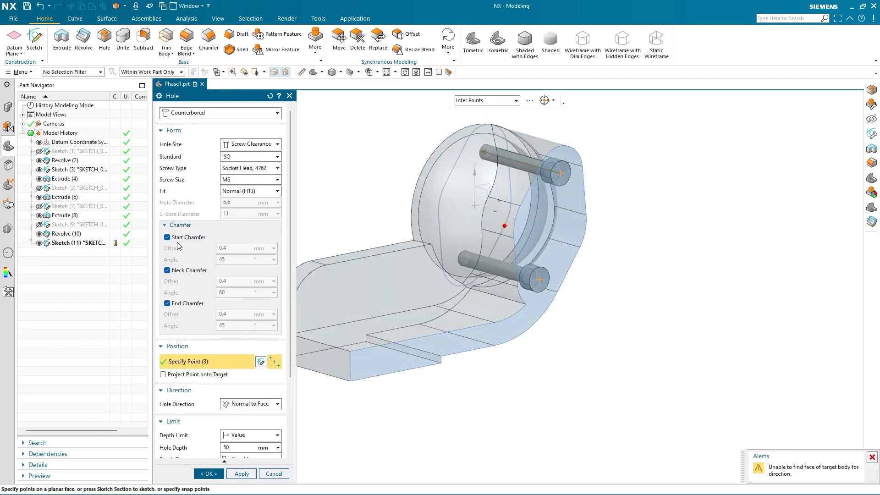
{"action": "left_click", "coordinate": [167, 303]}
{"action": "left_click", "coordinate": [168, 271]}
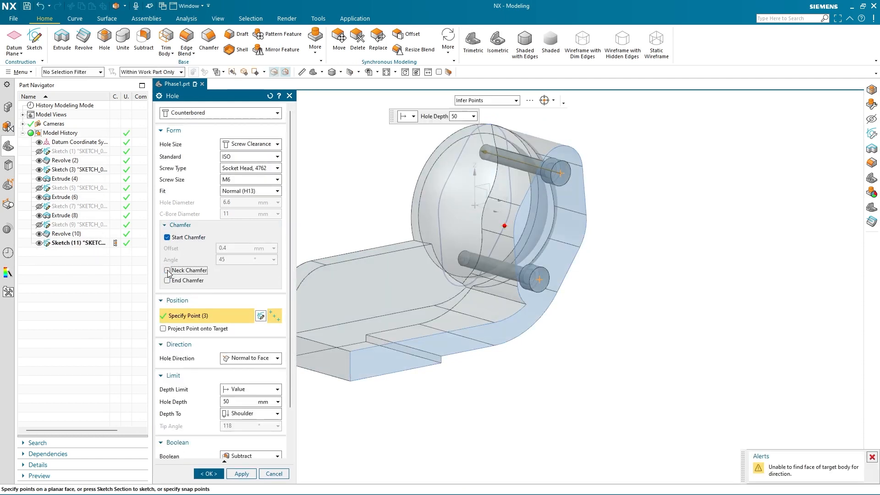
{"action": "left_click", "coordinate": [203, 476]}
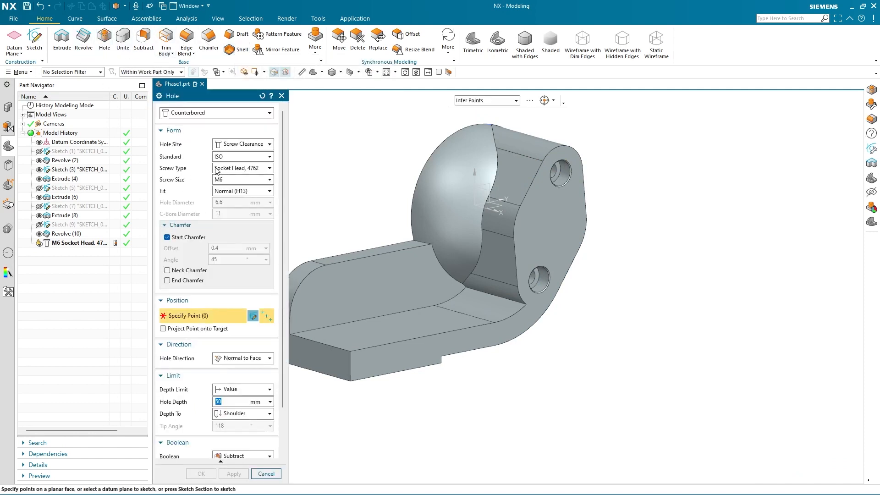
Create a simple custom hole, 25 mm diameter and 50 mm deep, at the centre of the flange's side arc.
{"action": "left_click", "coordinate": [220, 113]}
{"action": "left_click", "coordinate": [192, 124]}
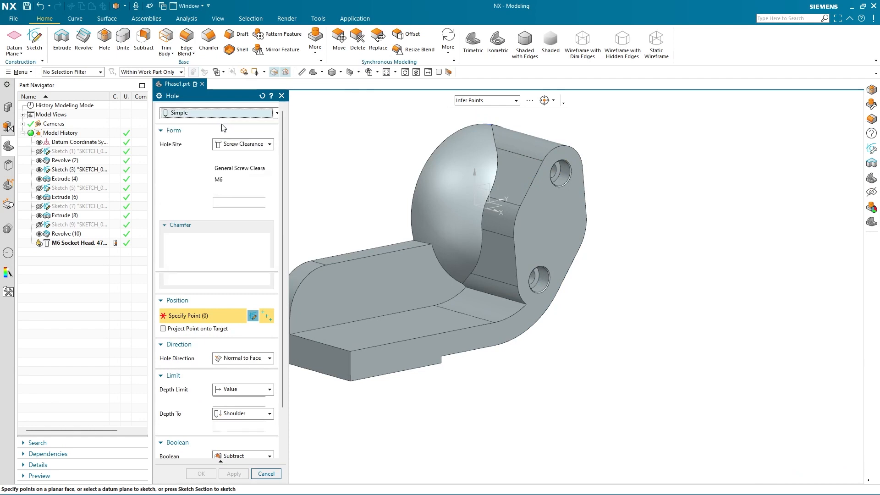
{"action": "left_click", "coordinate": [238, 147]}
{"action": "left_click", "coordinate": [241, 157]}
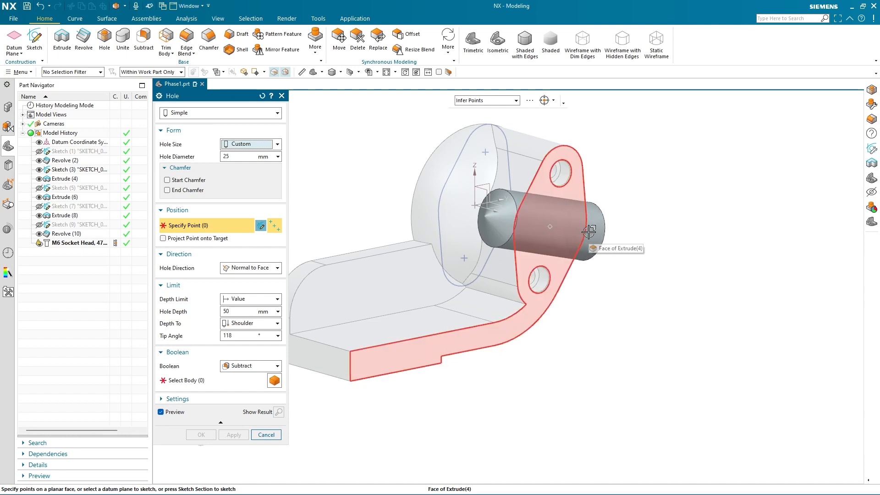
{"action": "scroll", "coordinate": [589, 243], "scroll_direction": "up", "scroll_amount": 5}
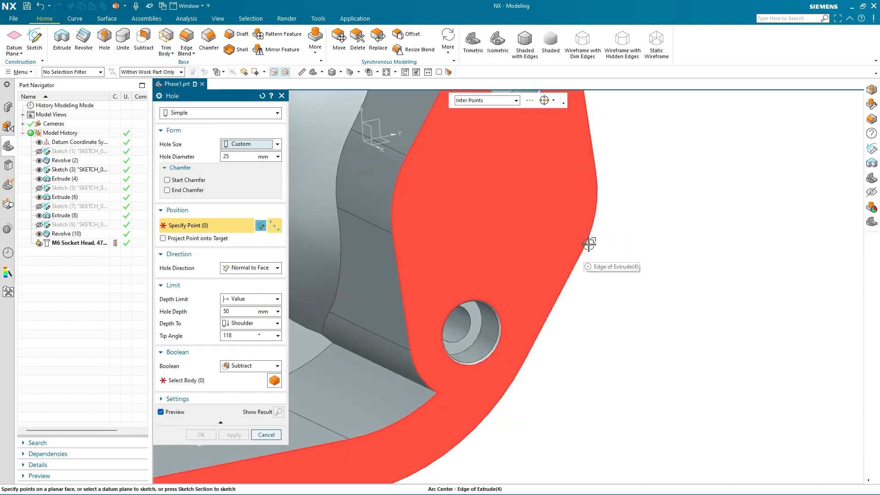
{"action": "left_click", "coordinate": [595, 209]}
{"action": "scroll", "coordinate": [595, 209], "scroll_direction": "down", "scroll_amount": 5}
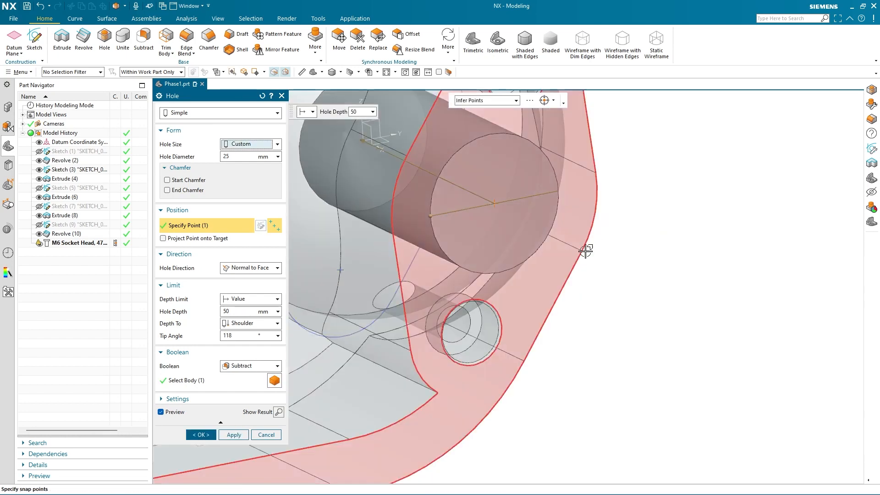
{"action": "left_click", "coordinate": [280, 411]}
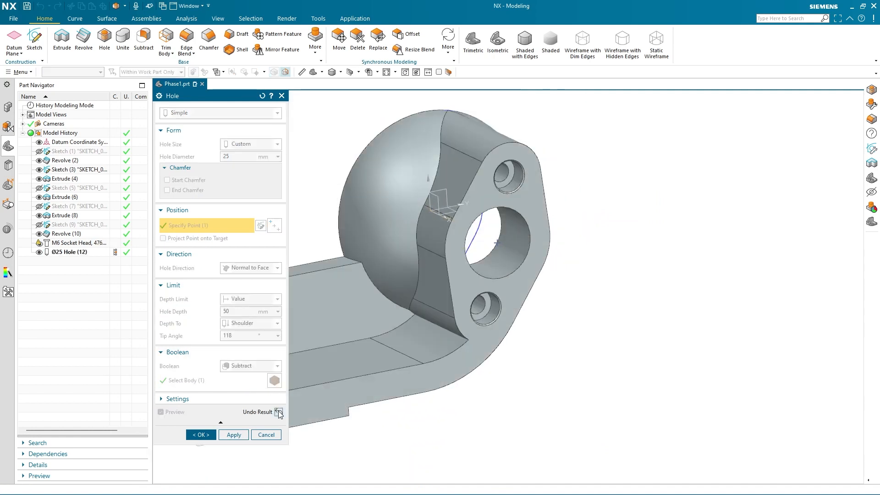
{"action": "left_click", "coordinate": [201, 434]}
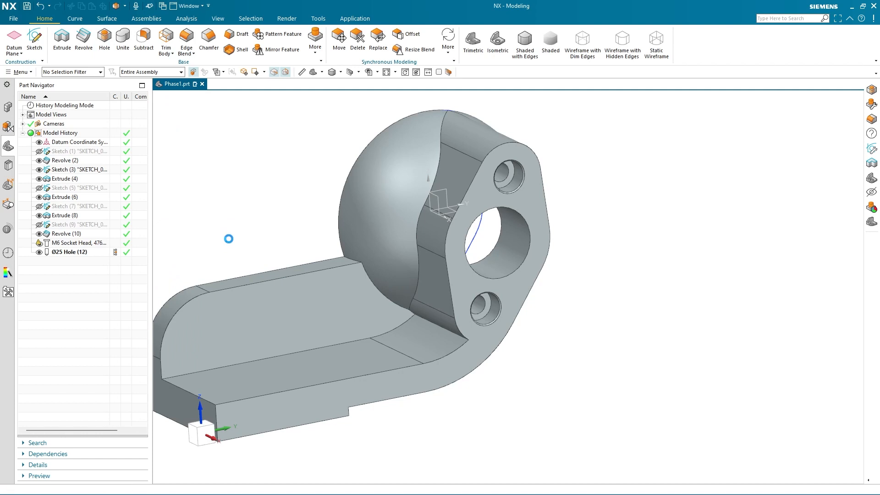
Set up an M6 socket-head screw clearance counterbored hole and place two points on the base plate's upper face.
{"action": "left_click", "coordinate": [220, 115]}
{"action": "left_click", "coordinate": [221, 134]}
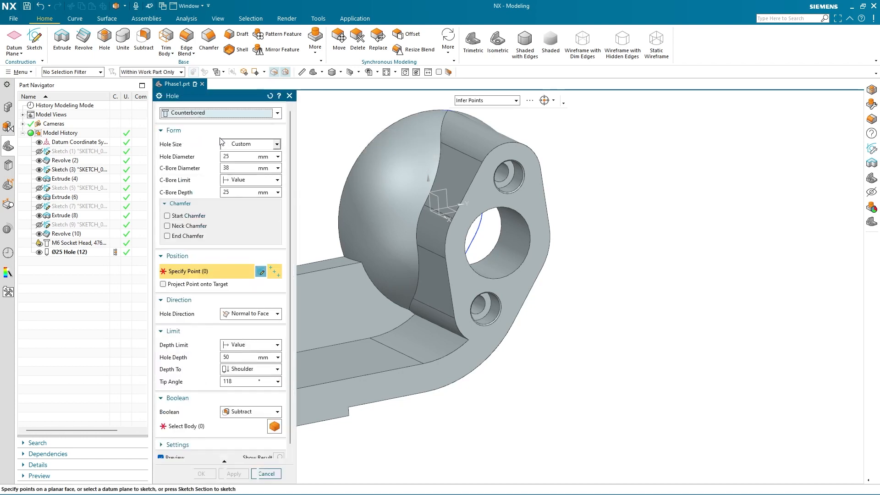
{"action": "left_click", "coordinate": [221, 143]}
{"action": "left_click", "coordinate": [250, 167]}
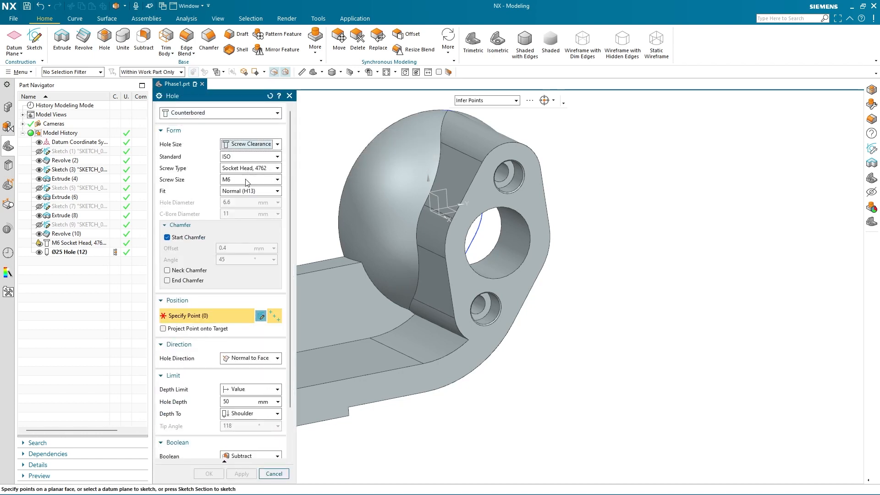
{"action": "scroll", "coordinate": [690, 291], "scroll_direction": "down", "scroll_amount": 2}
{"action": "middle_click_drag", "start_coordinate": [518, 372], "coordinate": [542, 390]}
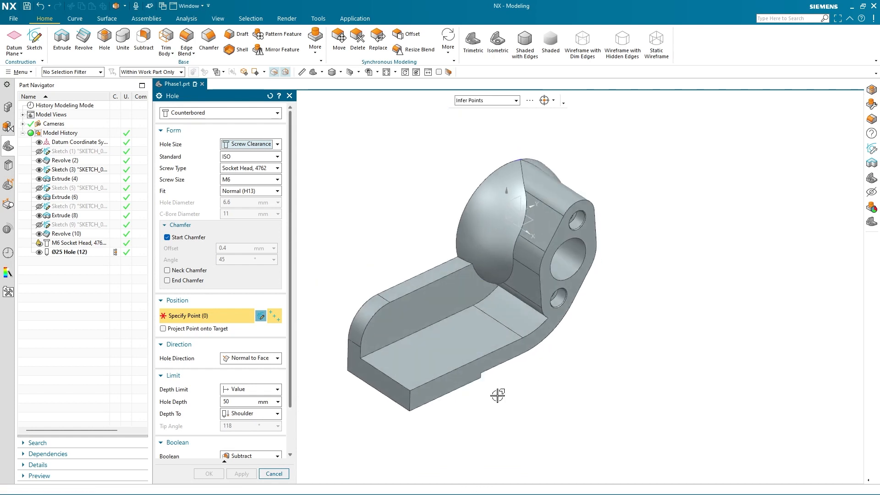
{"action": "scroll", "coordinate": [402, 397], "scroll_direction": "up", "scroll_amount": 2}
{"action": "left_click", "coordinate": [463, 296]}
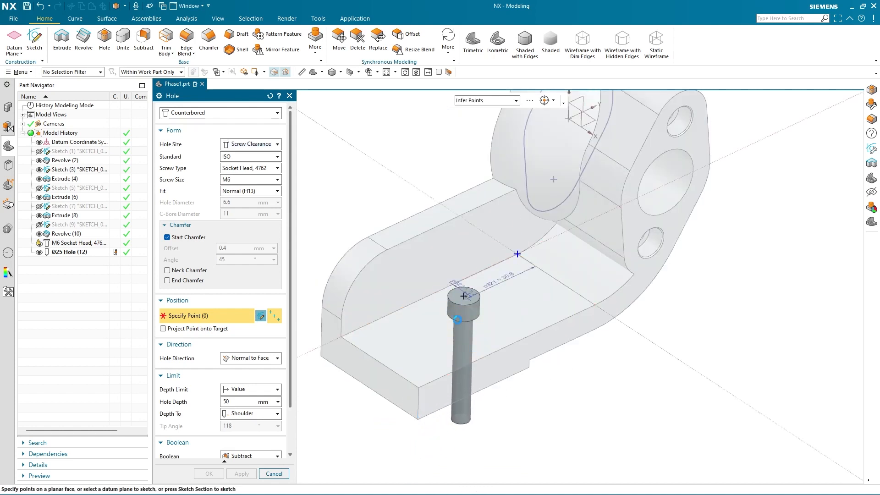
{"action": "left_click", "coordinate": [429, 353]}
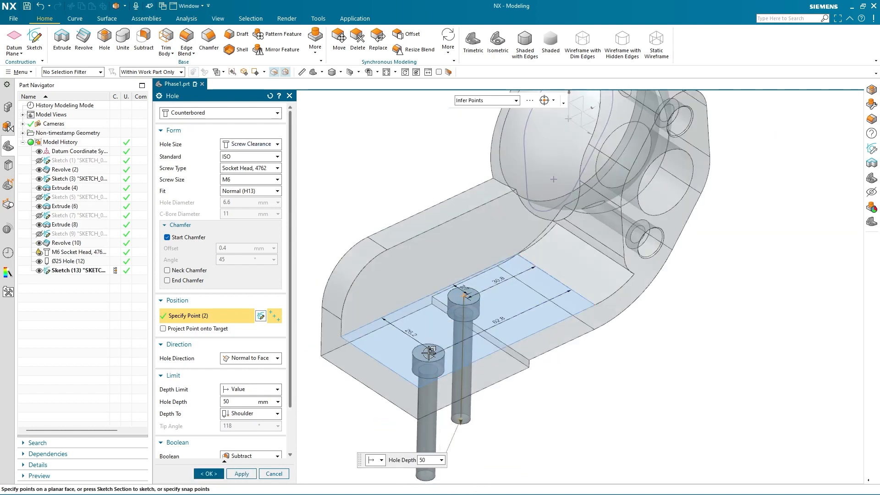
Open the base plate's hole position sketch and delete the four automatic dimensions locating its two points.
{"action": "left_click", "coordinate": [261, 316]}
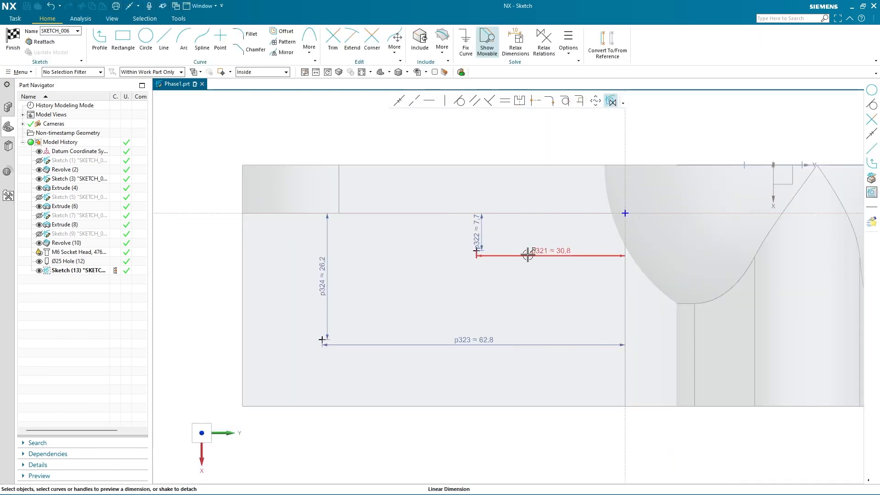
{"action": "left_click", "coordinate": [582, 253]}
{"action": "key", "text": "Delete"}
{"action": "left_click", "coordinate": [481, 230]}
{"action": "key", "text": "Delete"}
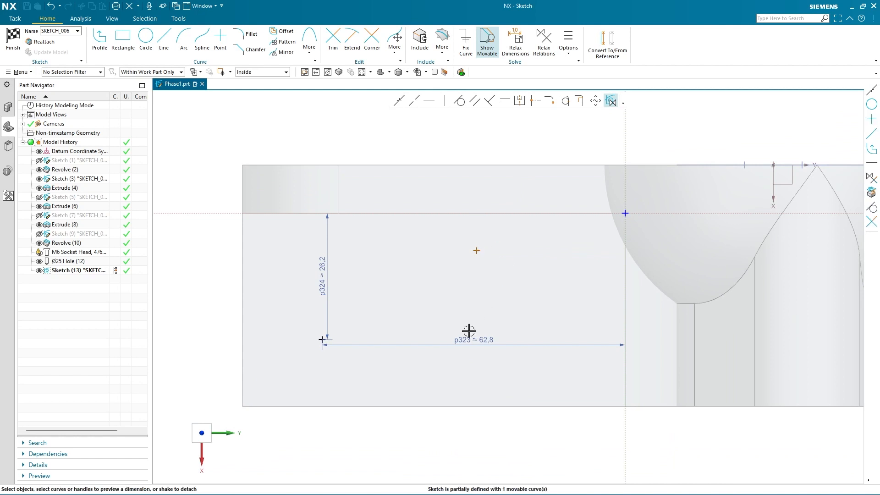
{"action": "left_click", "coordinate": [438, 338]}
{"action": "key", "text": "Delete"}
{"action": "left_click", "coordinate": [324, 255]}
{"action": "key", "text": "Delete"}
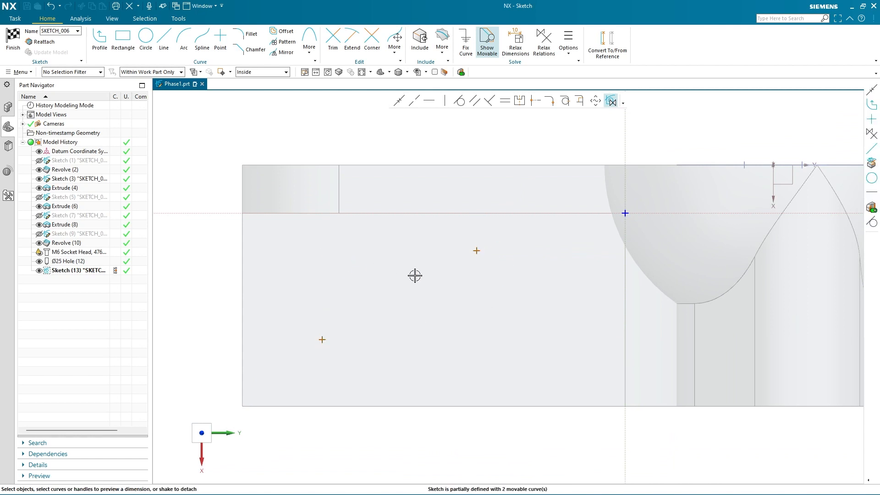
Dimension the upper hole point 75 mm along the base plate from the datum X axis.
{"action": "left_click", "coordinate": [476, 251]}
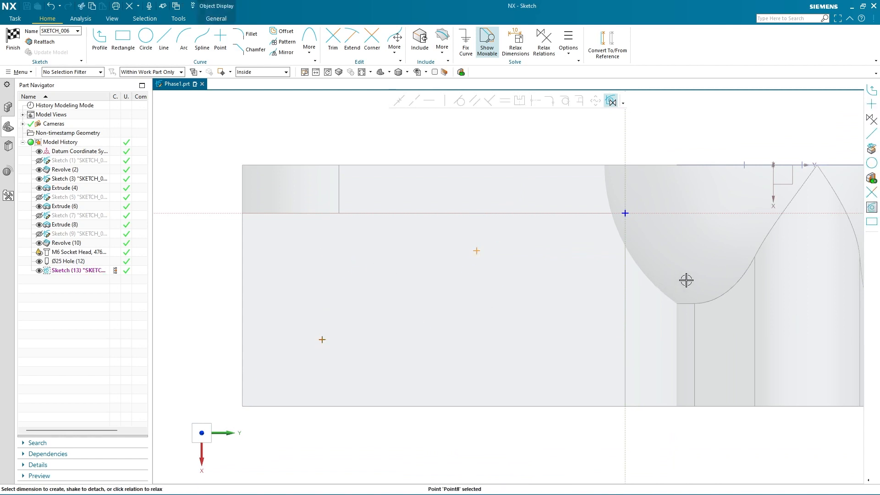
{"action": "left_click", "coordinate": [773, 190]}
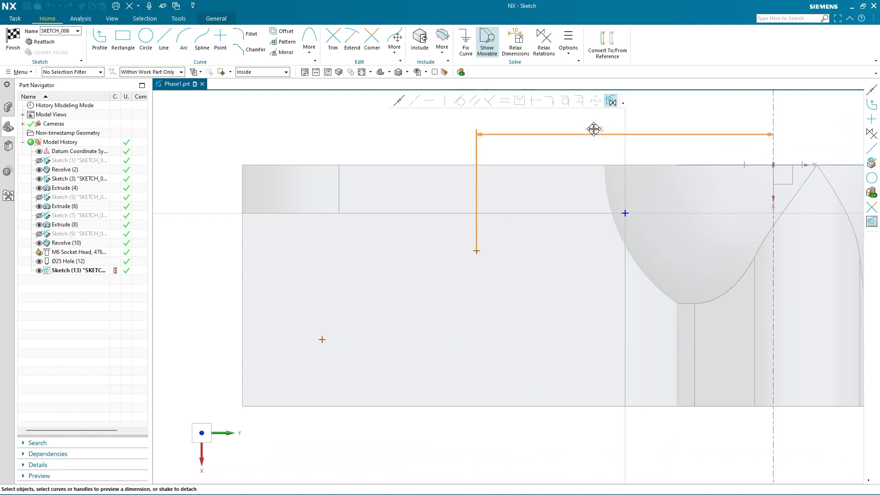
{"action": "left_click", "coordinate": [594, 129]}
{"action": "type", "text": "5"}
{"action": "key", "text": "Return"}
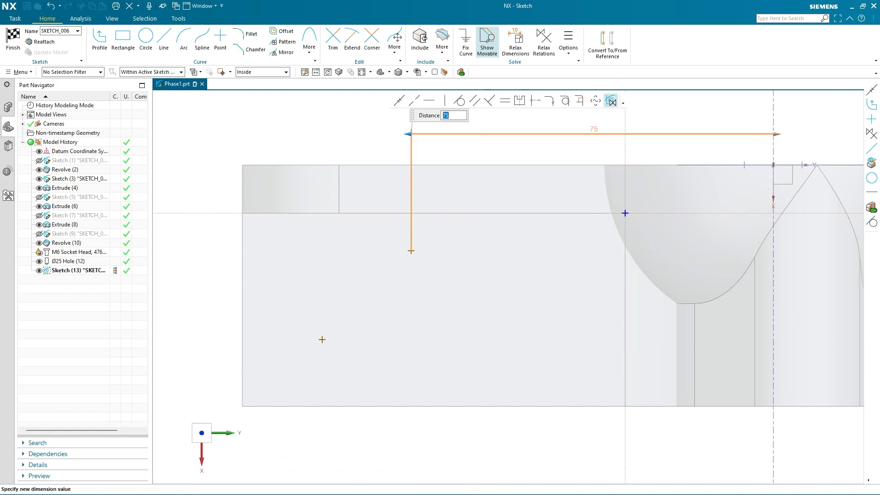
{"action": "left_click", "coordinate": [203, 221]}
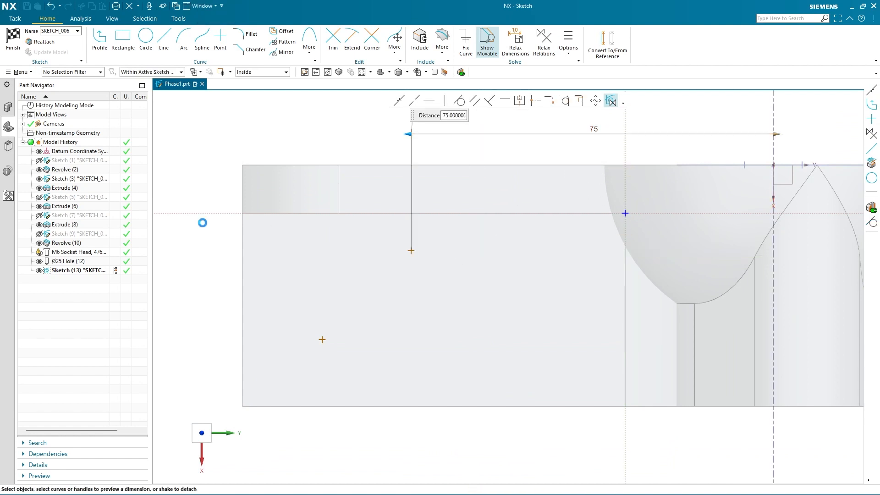
Dimension the upper hole point 20 mm down from the base plate's upper long edge.
{"action": "left_click", "coordinate": [410, 251]}
{"action": "left_click", "coordinate": [385, 165]}
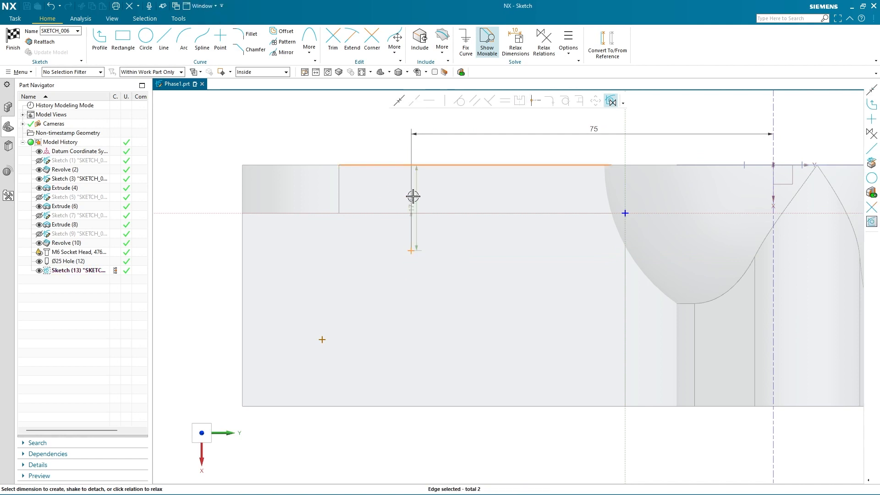
{"action": "left_click", "coordinate": [469, 205]}
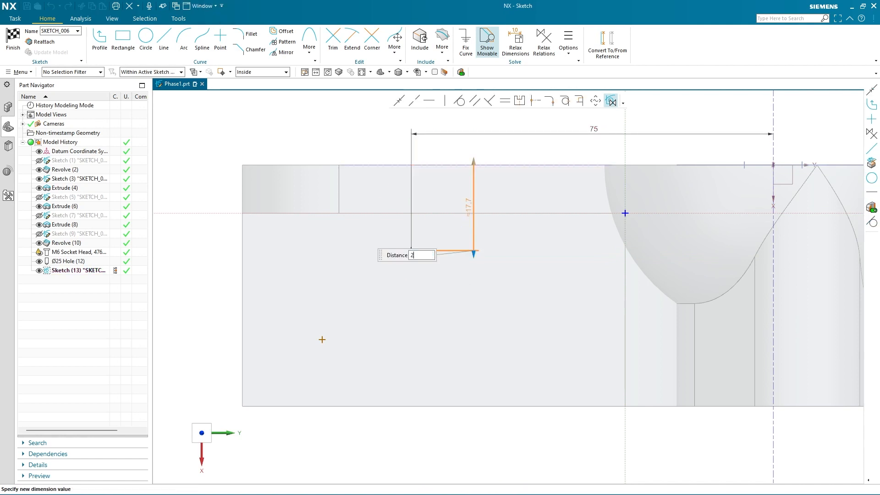
{"action": "key", "text": "Return"}
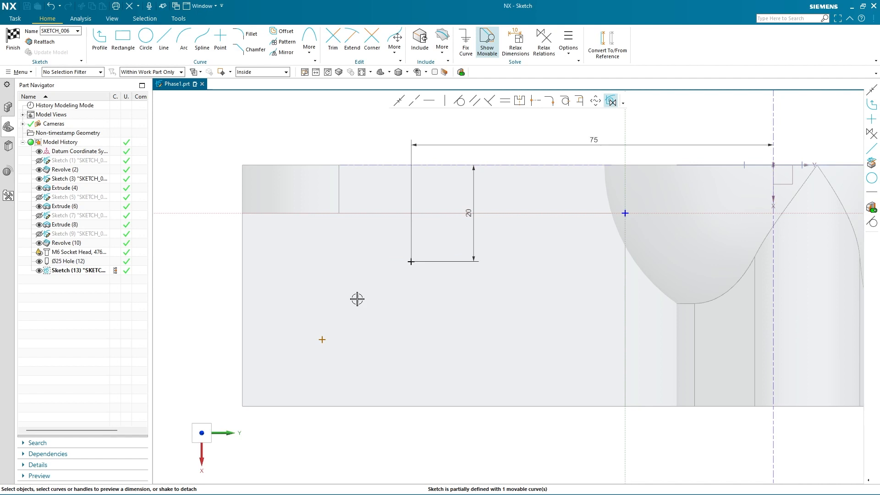
Dimension the lower hole point 20 mm vertically from the upper hole point.
{"action": "left_click", "coordinate": [412, 264]}
{"action": "left_click", "coordinate": [321, 341]}
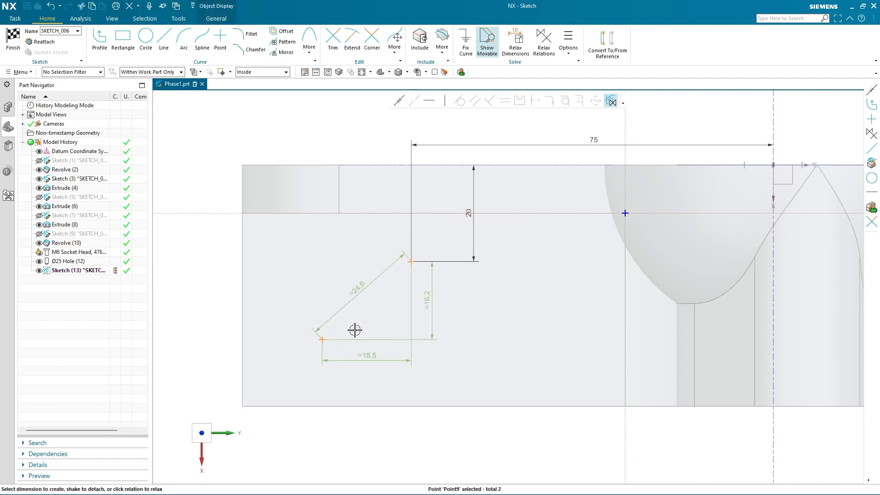
{"action": "left_click", "coordinate": [428, 305]}
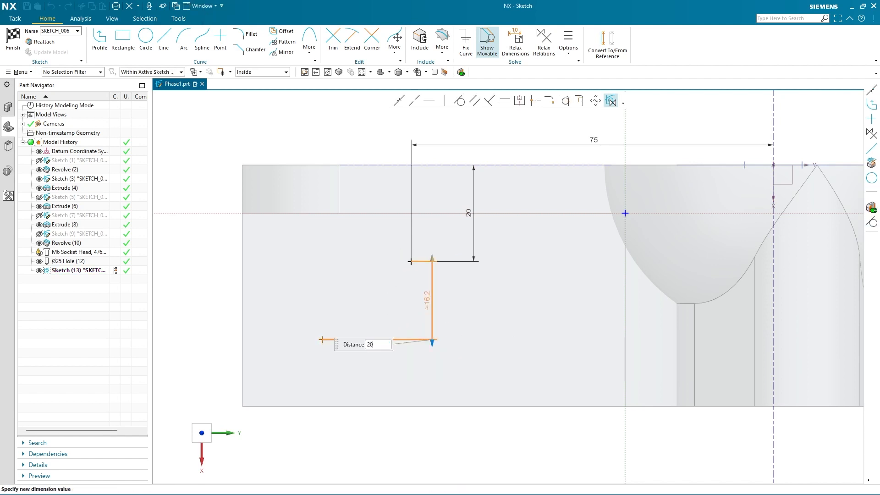
{"action": "type", "text": "20"}
{"action": "key", "text": "Return"}
{"action": "left_click", "coordinate": [204, 307]}
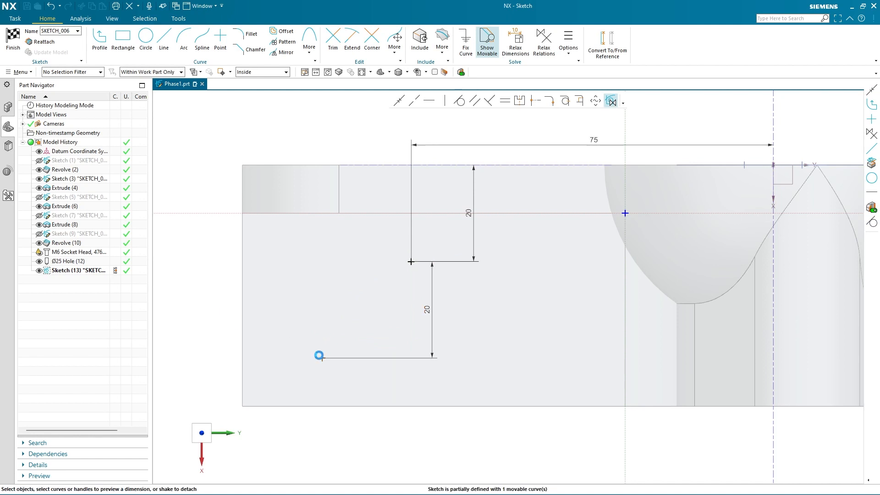
Dimension the horizontal spacing between the two hole points as 20 mm.
{"action": "left_click", "coordinate": [320, 356]}
{"action": "left_click", "coordinate": [409, 261]}
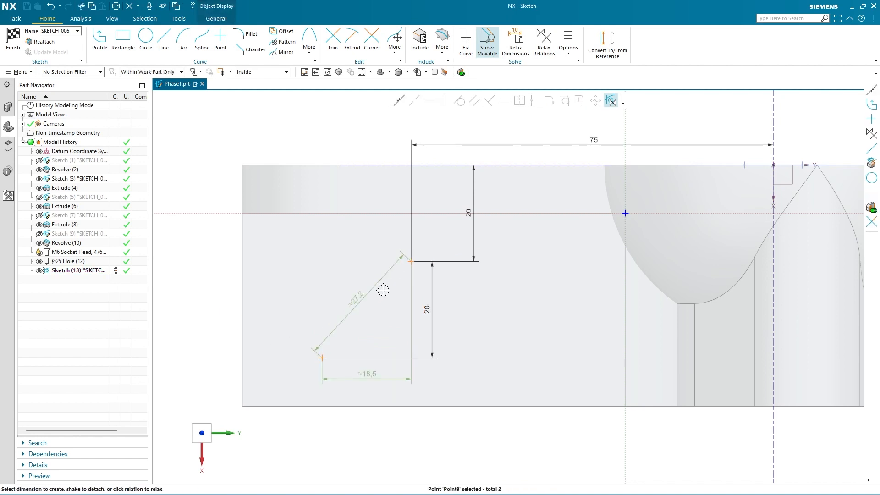
{"action": "left_click", "coordinate": [374, 375]}
{"action": "key", "text": "Return"}
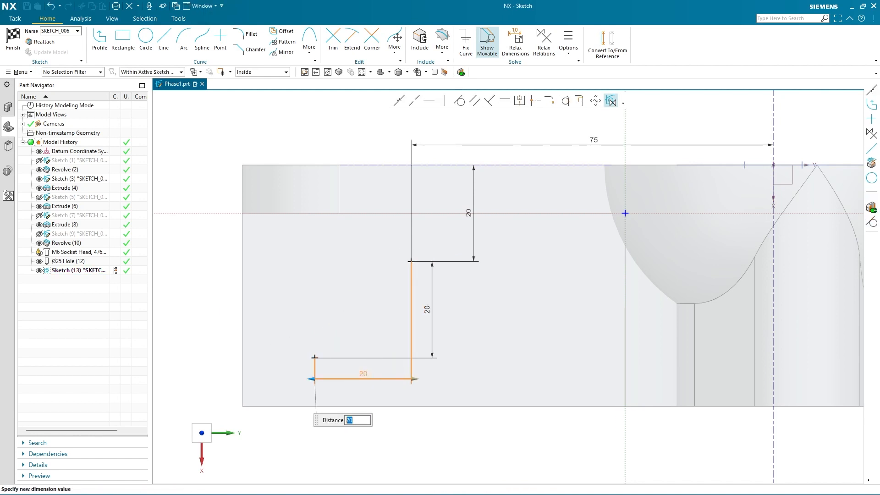
{"action": "left_click", "coordinate": [415, 434]}
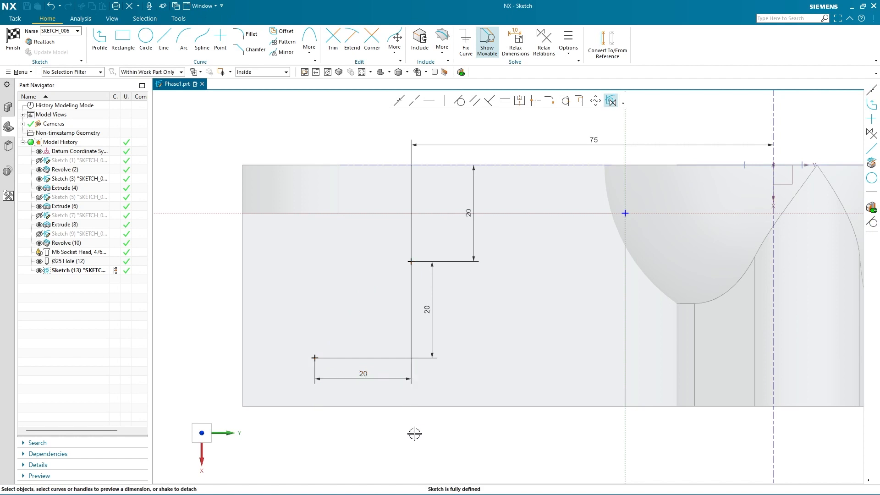
Finish the position sketch and create the two base plate counterbored holes with a Through Body depth limit.
{"action": "left_click", "coordinate": [13, 39]}
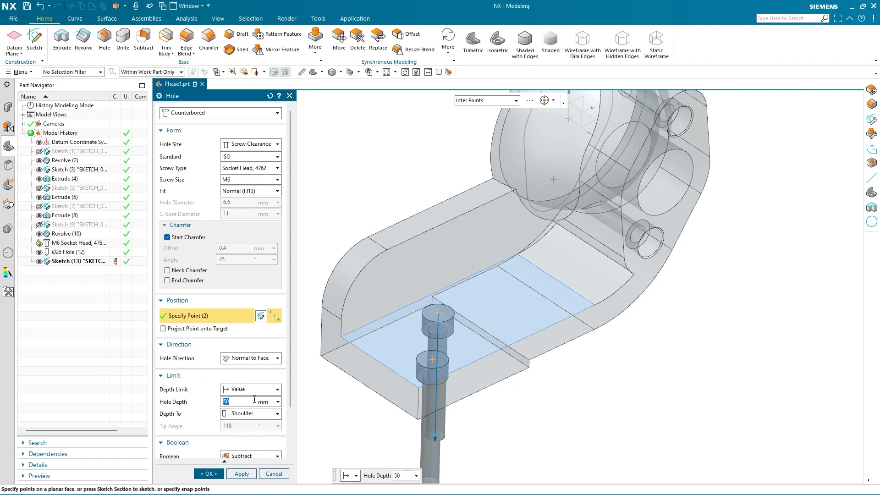
{"action": "left_click", "coordinate": [254, 394]}
{"action": "left_click", "coordinate": [254, 432]}
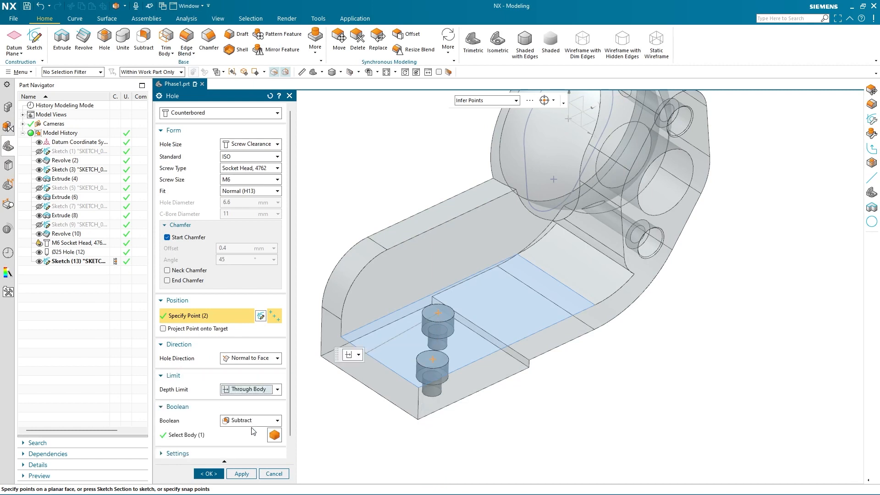
{"action": "left_click", "coordinate": [209, 472]}
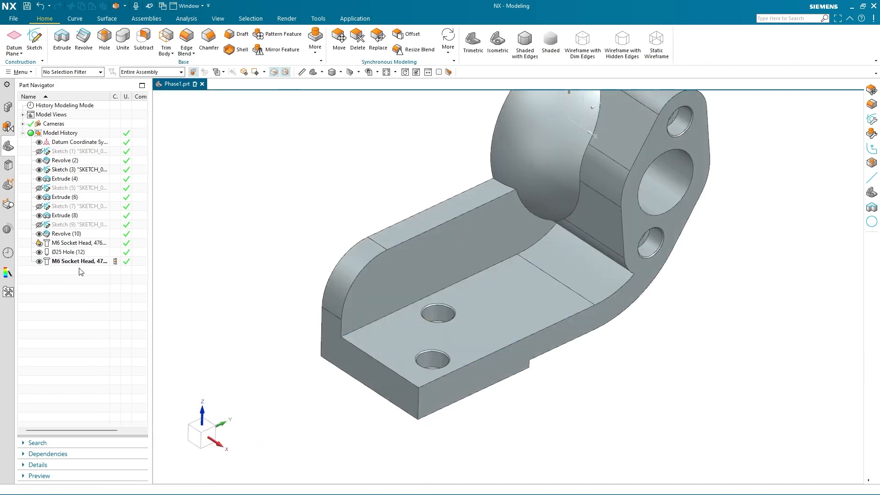
Edit the flange's M6 counterbored screw holes to use a Through Body depth limit.
{"action": "double_click", "coordinate": [68, 248]}
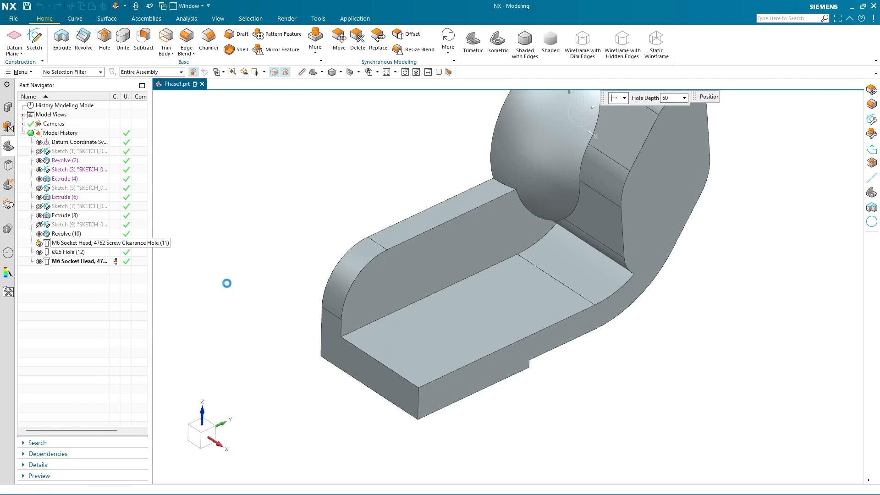
{"action": "left_click", "coordinate": [250, 414]}
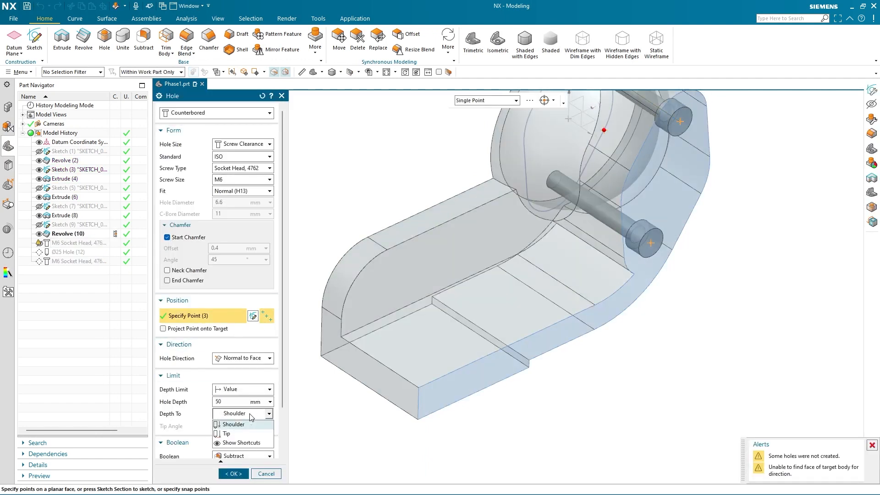
{"action": "left_click", "coordinate": [251, 391]}
{"action": "left_click", "coordinate": [251, 391]}
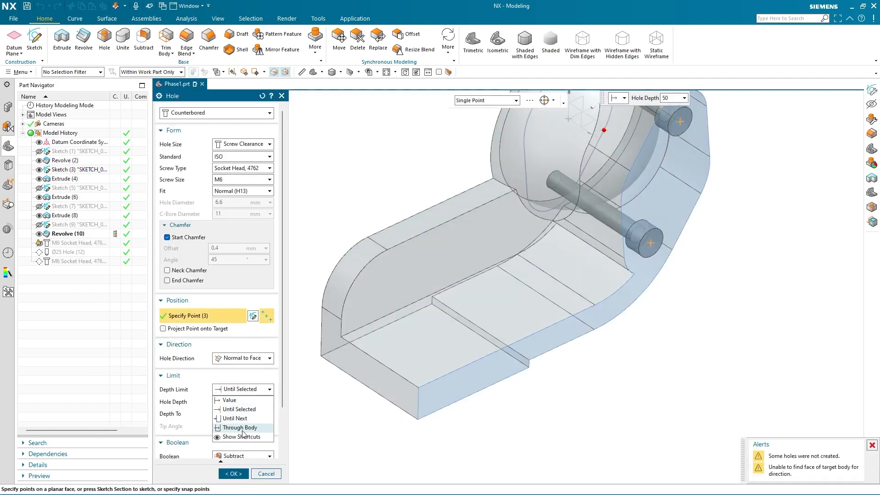
{"action": "left_click", "coordinate": [240, 427]}
{"action": "left_click", "coordinate": [243, 474]}
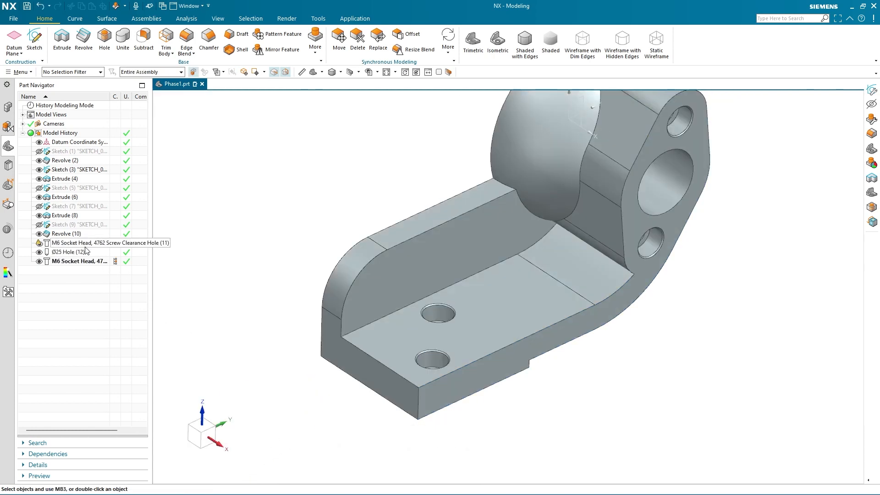
Review the warning, points and depth limit of the flange's M6 screw clearance hole feature.
{"action": "mouse_move", "coordinate": [86, 248]}
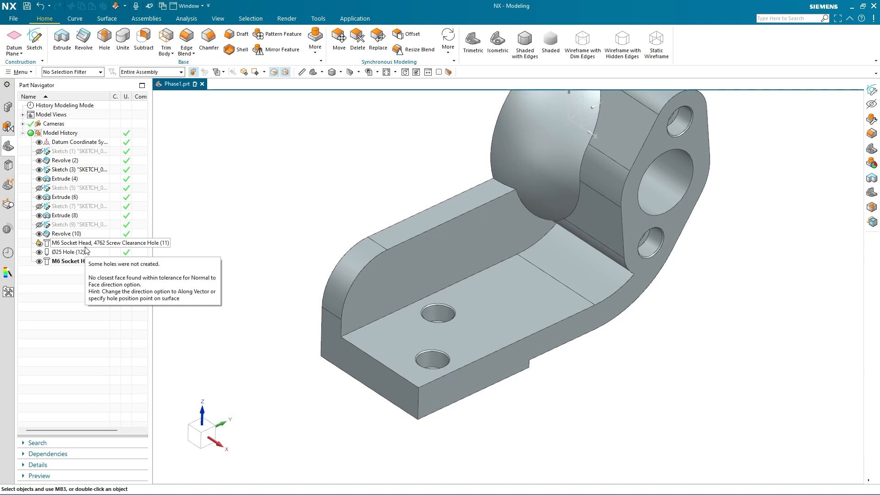
{"action": "double_click", "coordinate": [85, 247]}
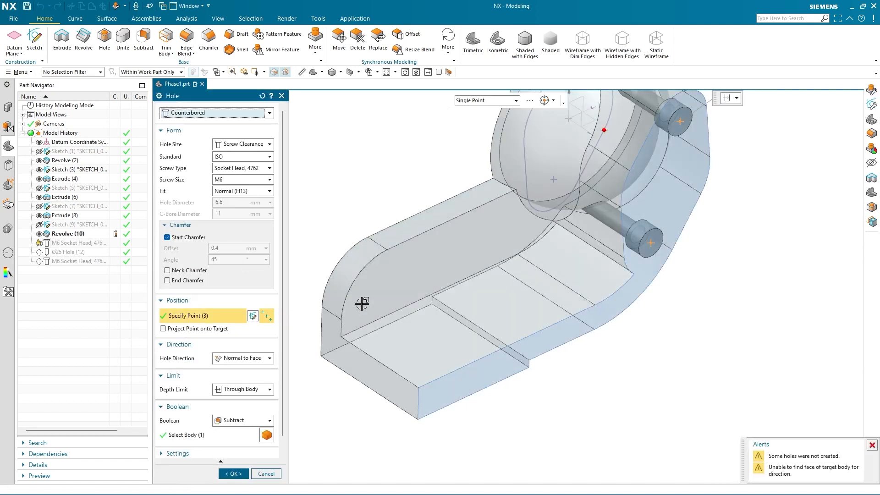
{"action": "left_click", "coordinate": [603, 128]}
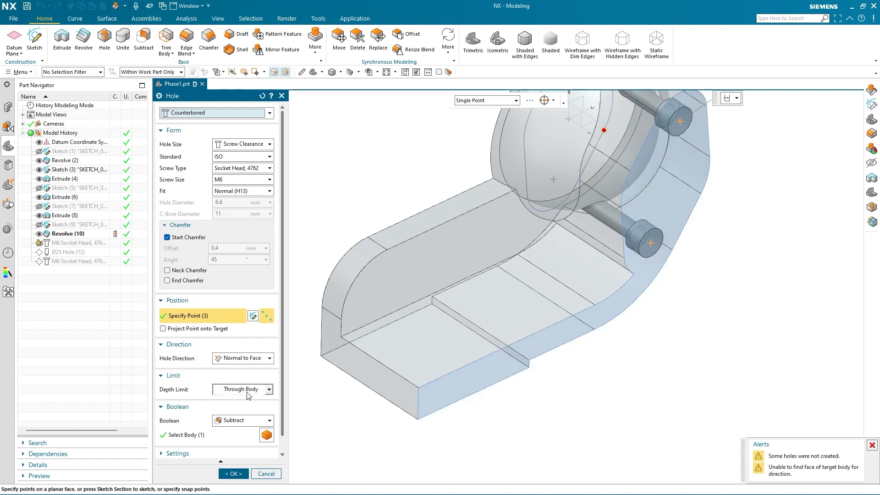
{"action": "left_click", "coordinate": [233, 473]}
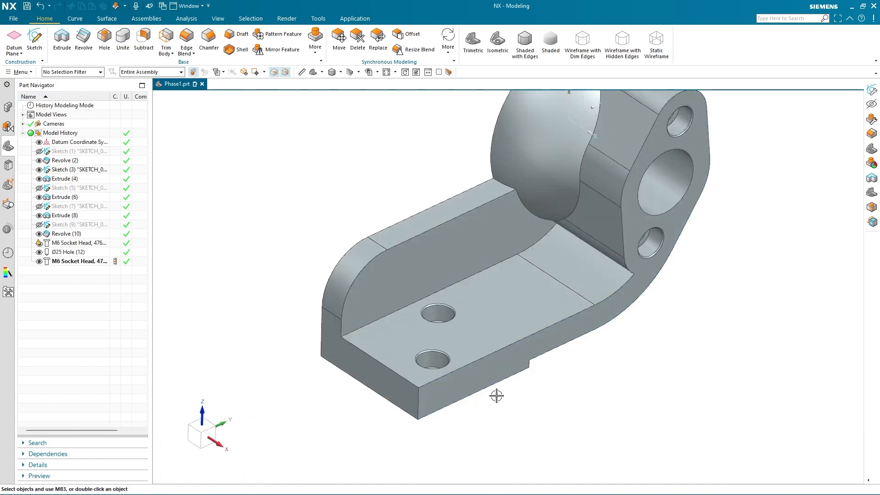
Start a 3 mm radius Edge Blend on the two curved edges around the dome and the side wall's inner top edge.
{"action": "scroll", "coordinate": [496, 396], "scroll_direction": "down", "scroll_amount": 2}
{"action": "scroll", "coordinate": [609, 310], "scroll_direction": "up", "scroll_amount": 2}
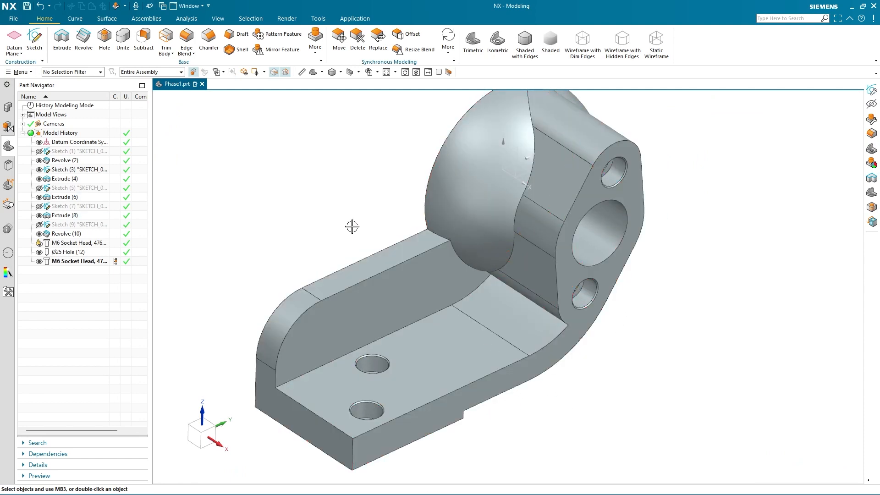
{"action": "mouse_move", "coordinate": [515, 395]}
{"action": "middle_mouse_down"}
{"action": "mouse_move", "coordinate": [544, 381]}
{"action": "mouse_move", "coordinate": [575, 383]}
{"action": "mouse_move", "coordinate": [518, 377]}
{"action": "mouse_move", "coordinate": [524, 387]}
{"action": "middle_mouse_up"}
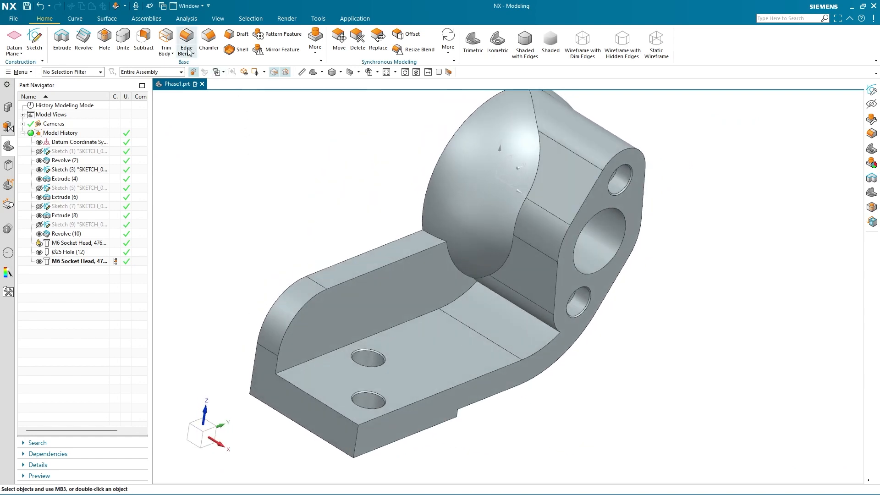
{"action": "key", "text": "b"}
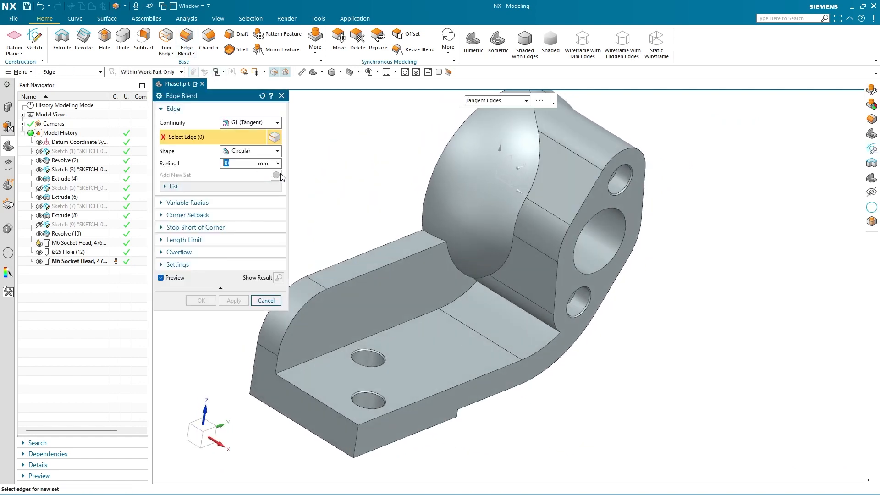
{"action": "left_click", "coordinate": [542, 144]}
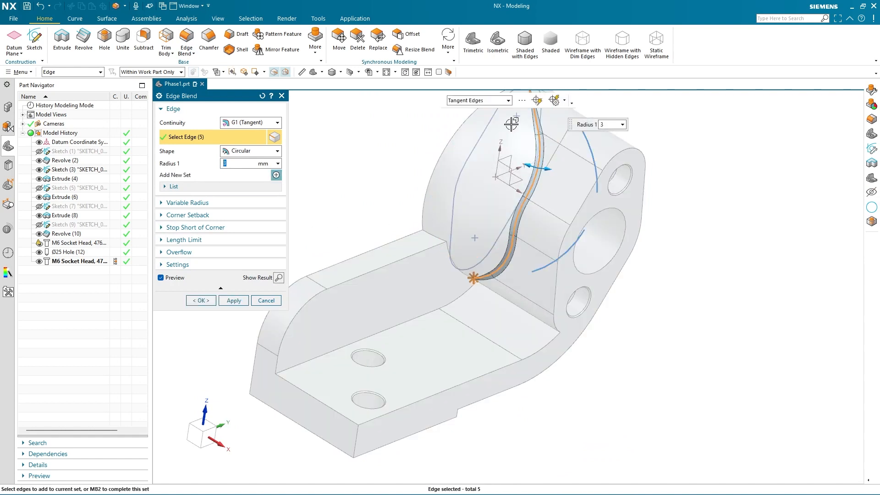
{"action": "left_click", "coordinate": [534, 104]}
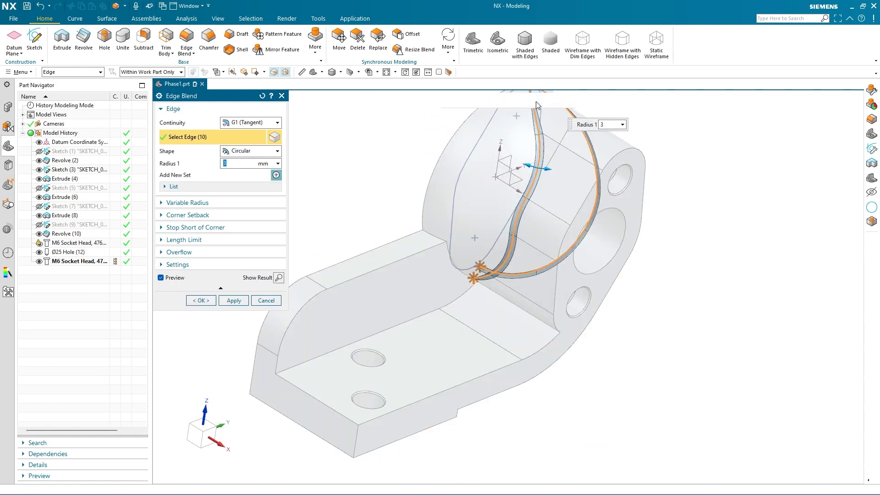
{"action": "left_click", "coordinate": [388, 264]}
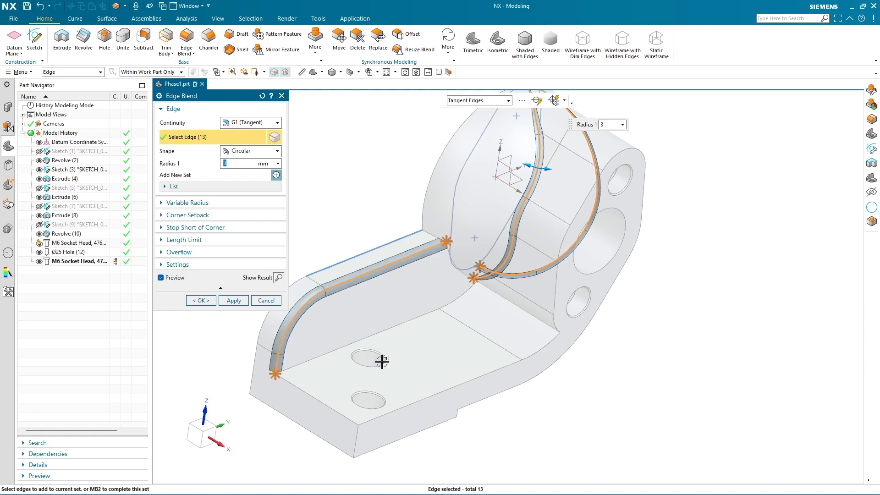
Add the base plate's upper end edge, vertical corner edge, long outer edge and the flange's inner edge to the 3 mm blend.
{"action": "left_click", "coordinate": [314, 395]}
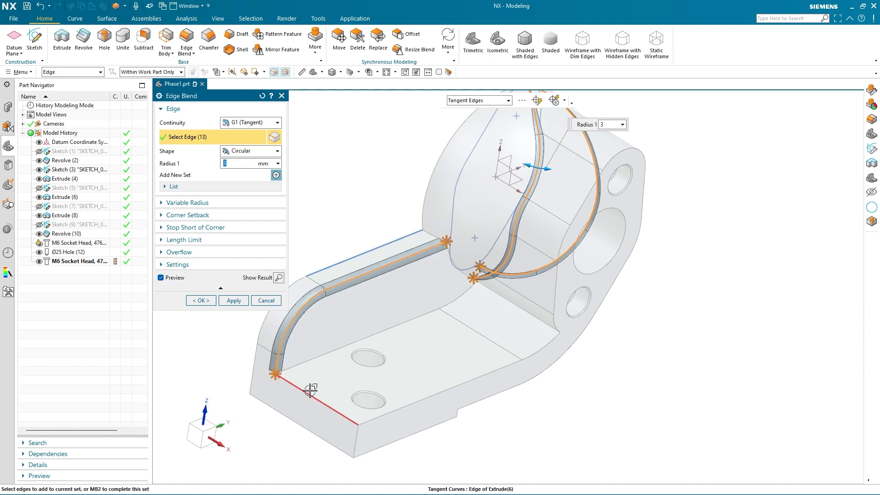
{"action": "left_click", "coordinate": [359, 444]}
{"action": "left_click", "coordinate": [394, 411]}
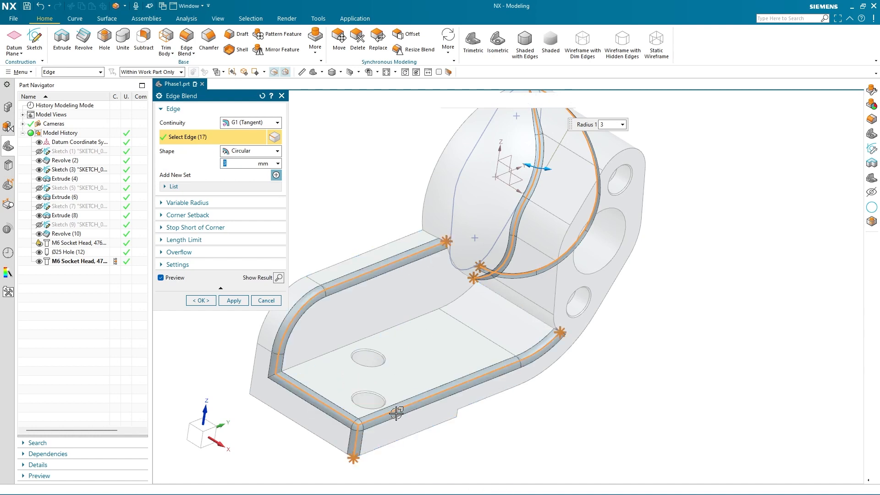
{"action": "left_click", "coordinate": [557, 301]}
Add the edge running across the step on the base plate's underside to the 3 mm blend.
{"action": "middle_click_drag", "start_coordinate": [461, 411], "coordinate": [385, 390]}
{"action": "scroll", "coordinate": [394, 383], "scroll_direction": "up", "scroll_amount": 5}
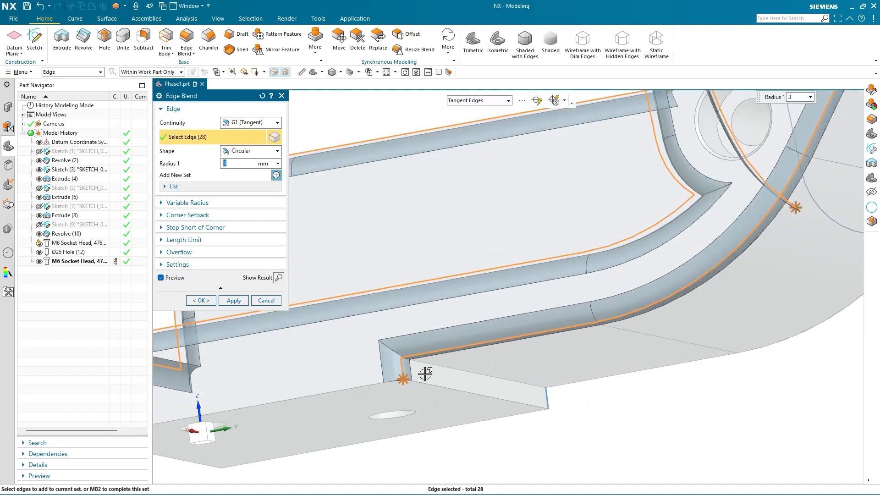
{"action": "left_click", "coordinate": [434, 365]}
Add the inner edge between side wall and base plate floor to the blend, leaving out the edge where the flange meets the floor.
{"action": "scroll", "coordinate": [440, 371], "scroll_direction": "down", "scroll_amount": 5}
{"action": "middle_click_drag", "start_coordinate": [453, 403], "coordinate": [523, 441]}
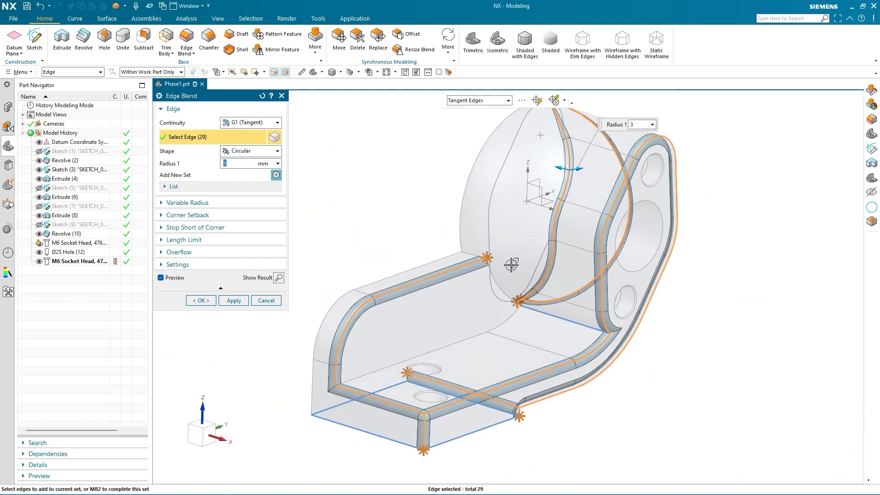
{"action": "left_click", "coordinate": [571, 321]}
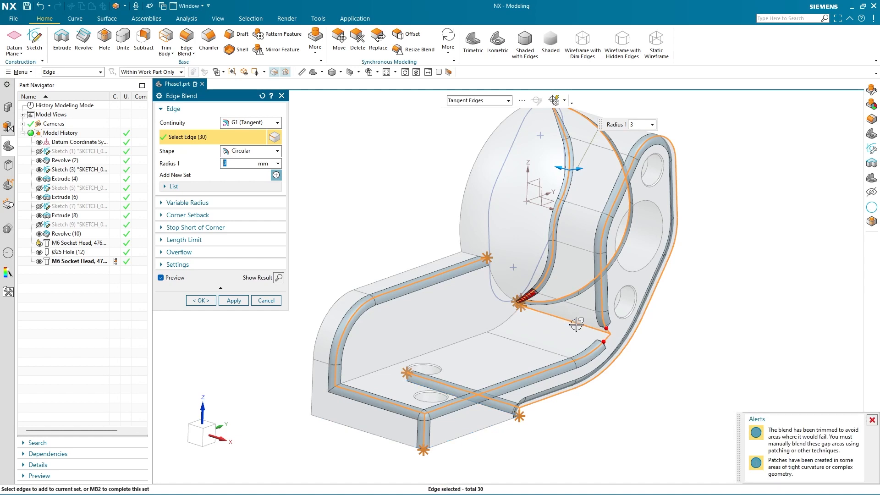
{"action": "left_click", "coordinate": [577, 324], "text": "shift"}
{"action": "left_click", "coordinate": [369, 372]}
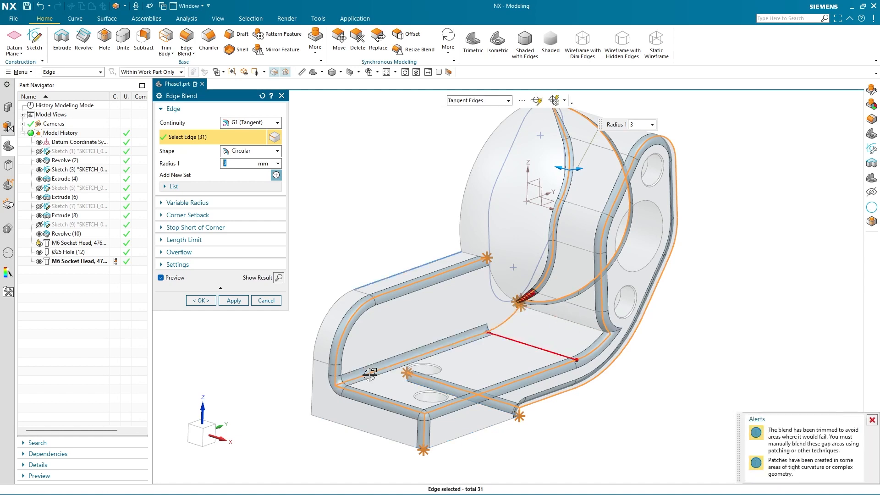
Enable Patch Mixed-convexity Corner in the Edge Blend settings.
{"action": "scroll", "coordinate": [599, 323], "scroll_direction": "up", "scroll_amount": 1}
{"action": "middle_click_drag", "start_coordinate": [605, 354], "coordinate": [595, 348]}
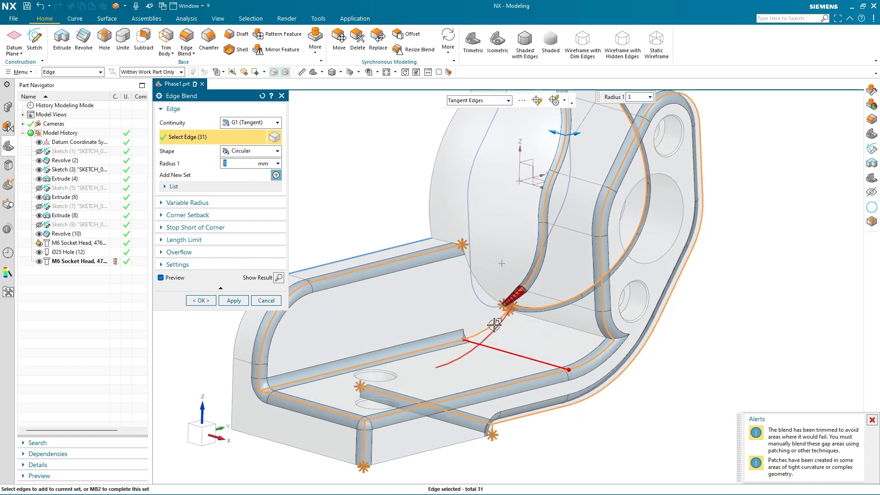
{"action": "left_click", "coordinate": [177, 265]}
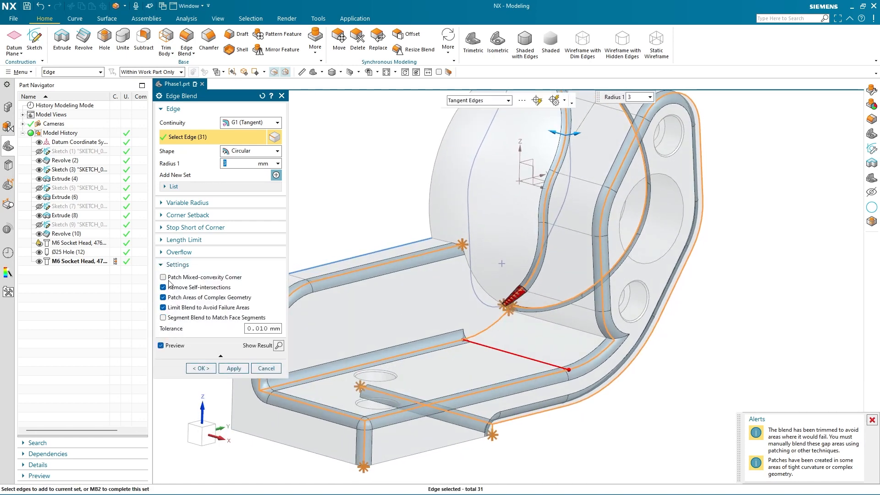
{"action": "left_click", "coordinate": [173, 278]}
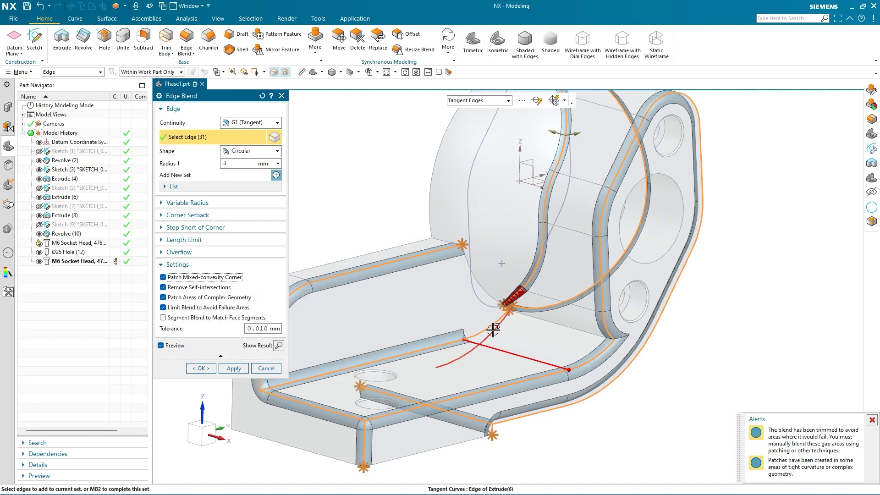
Add the edge where the flange meets the base plate floor to the 3 mm blend, leaving out the dome's edge along the side wall.
{"action": "left_click", "coordinate": [546, 321]}
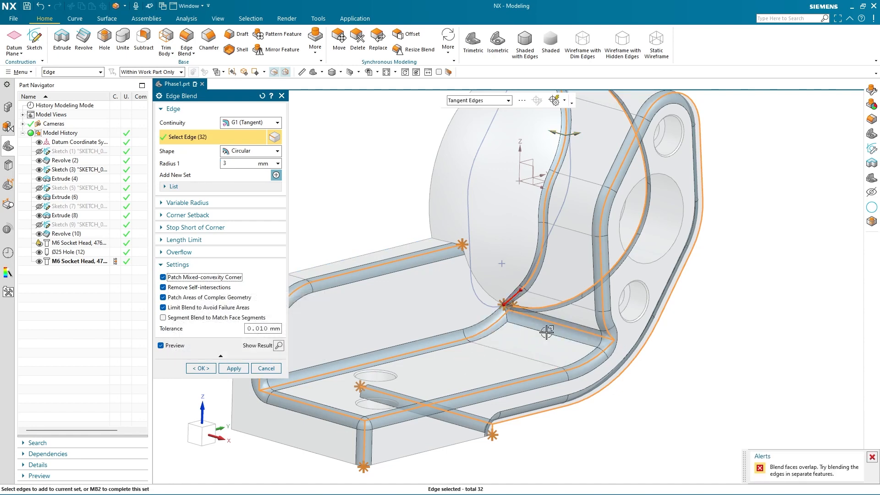
{"action": "mouse_move", "coordinate": [636, 399]}
{"action": "middle_mouse_down"}
{"action": "mouse_move", "coordinate": [648, 391]}
{"action": "mouse_move", "coordinate": [624, 409]}
{"action": "middle_mouse_up"}
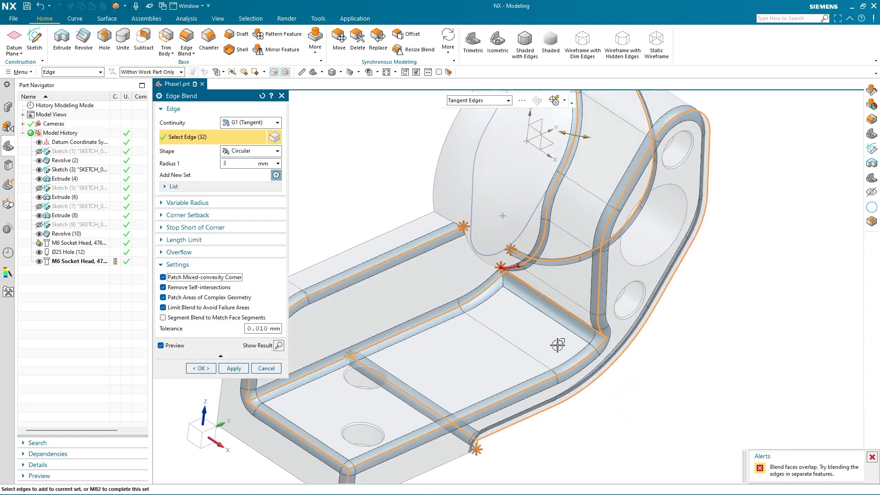
{"action": "left_click", "coordinate": [484, 264]}
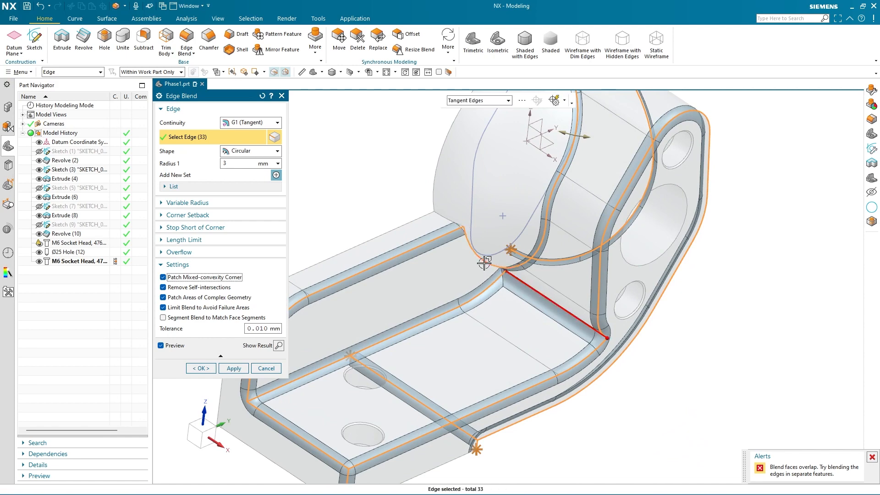
{"action": "left_click", "coordinate": [484, 264], "text": "shift"}
{"action": "scroll", "coordinate": [532, 391], "scroll_direction": "down", "scroll_amount": 3}
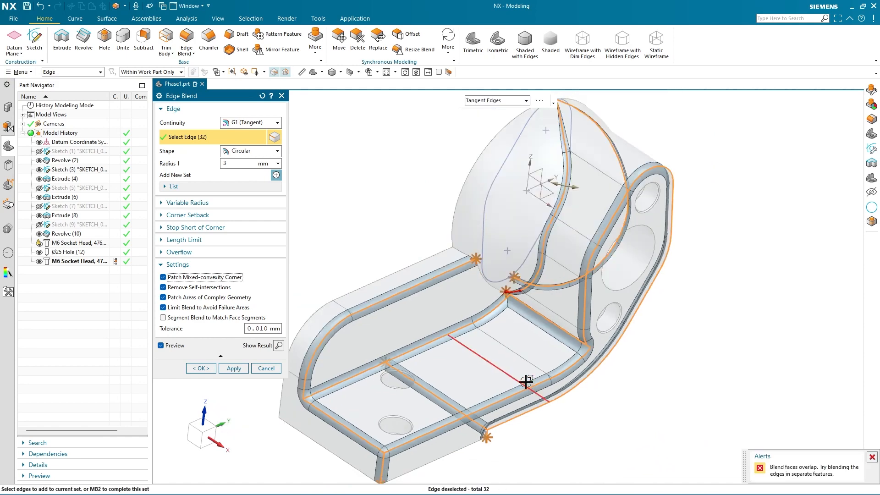
Remove the curved edge between the dome and the flange body from the selection and apply the 3 mm blend.
{"action": "middle_click_drag", "start_coordinate": [553, 380], "coordinate": [477, 289]}
{"action": "scroll", "coordinate": [513, 329], "scroll_direction": "up", "scroll_amount": 4}
{"action": "scroll", "coordinate": [501, 331], "scroll_direction": "up", "scroll_amount": 2}
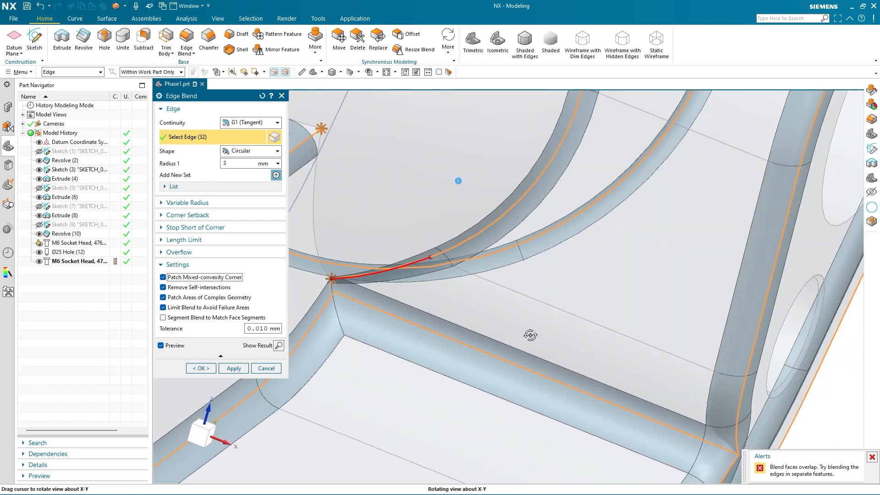
{"action": "left_click", "coordinate": [410, 266], "text": "shift"}
{"action": "scroll", "coordinate": [458, 307], "scroll_direction": "down", "scroll_amount": 5}
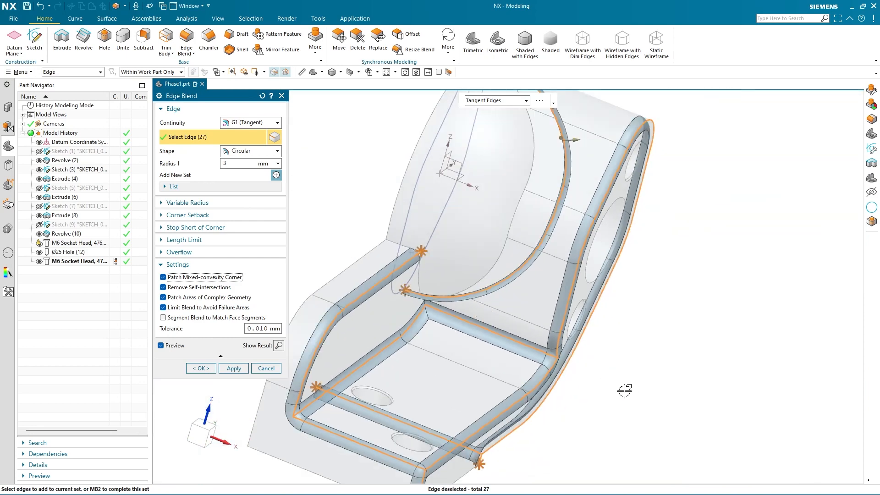
{"action": "middle_click_drag", "start_coordinate": [624, 390], "coordinate": [567, 422]}
{"action": "left_click", "coordinate": [575, 213]}
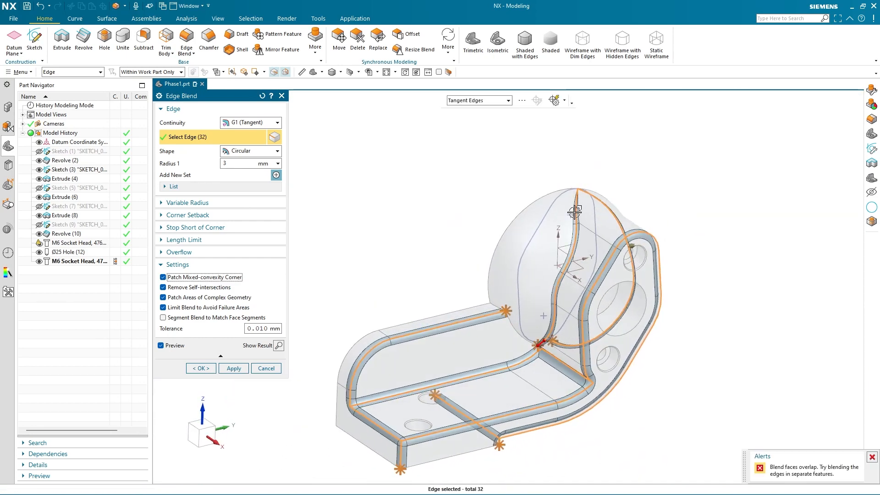
{"action": "left_click", "coordinate": [575, 212], "text": "shift"}
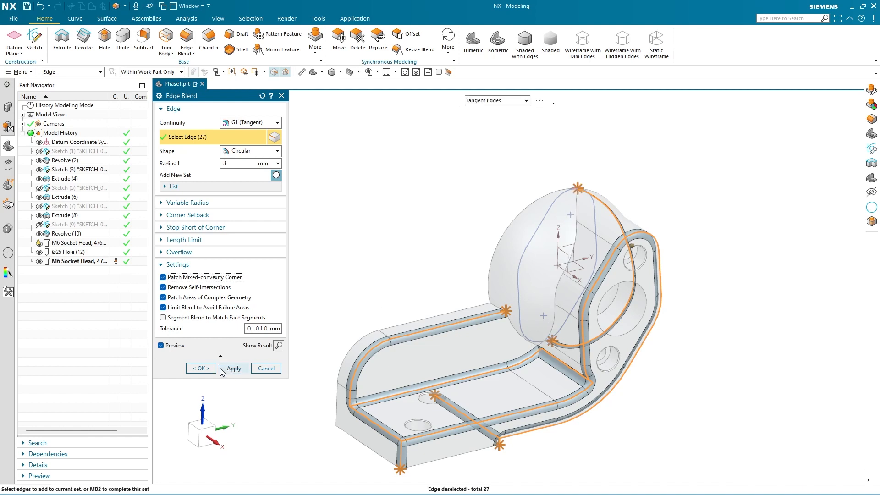
{"action": "left_click", "coordinate": [231, 368]}
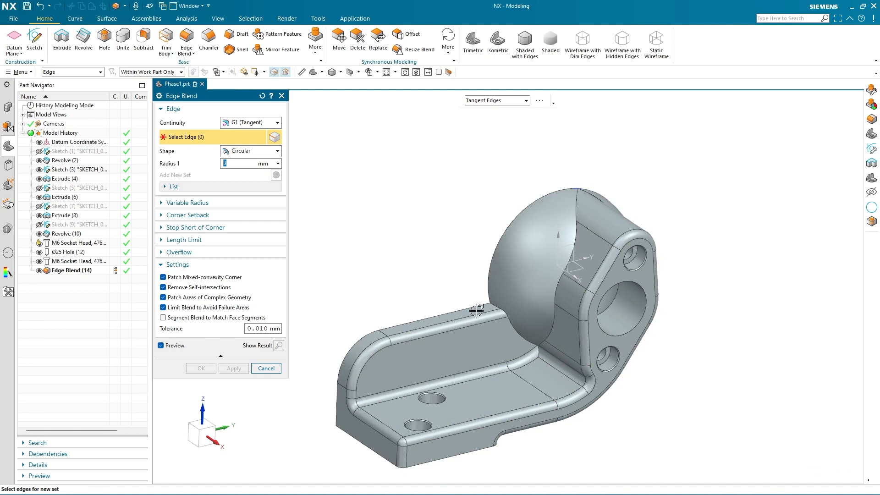
Blend the dome's edges along the side wall and the flange body with a 3 mm radius, previewing the result.
{"action": "left_click", "coordinate": [491, 304]}
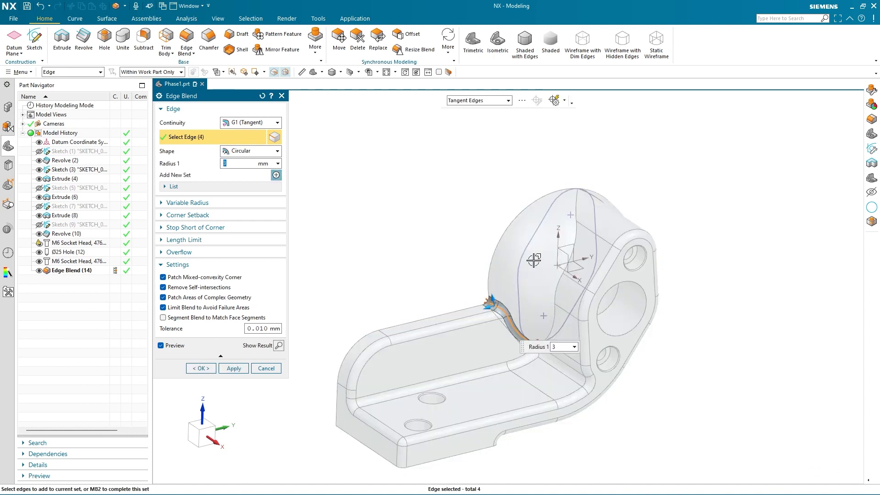
{"action": "left_click", "coordinate": [578, 211]}
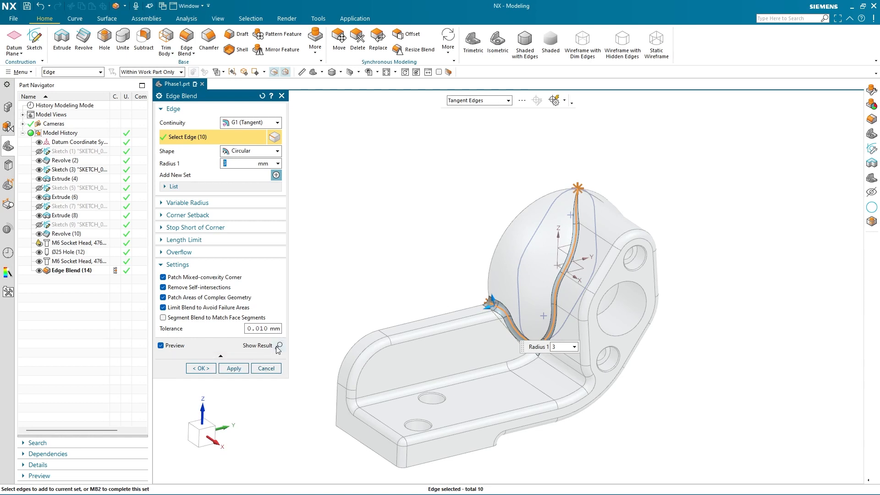
{"action": "left_click", "coordinate": [279, 346]}
{"action": "mouse_move", "coordinate": [593, 451]}
{"action": "middle_mouse_down"}
{"action": "mouse_move", "coordinate": [573, 449]}
{"action": "mouse_move", "coordinate": [592, 449]}
{"action": "mouse_move", "coordinate": [591, 440]}
{"action": "mouse_move", "coordinate": [536, 444]}
{"action": "mouse_move", "coordinate": [599, 446]}
{"action": "middle_mouse_up"}
{"action": "left_click", "coordinate": [204, 369]}
{"action": "middle_click_drag", "start_coordinate": [389, 315], "coordinate": [392, 301]}
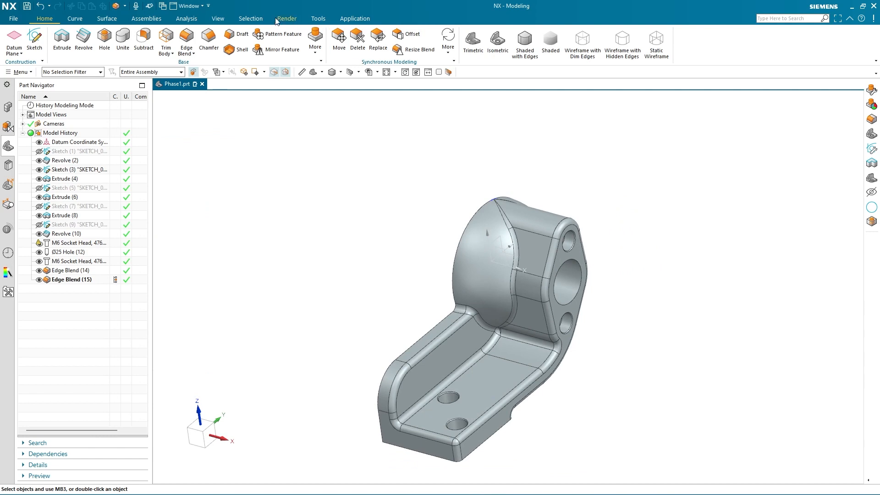
Change the bracket body's display color to yellow.
{"action": "left_click", "coordinate": [227, 21]}
{"action": "left_click", "coordinate": [677, 44]}
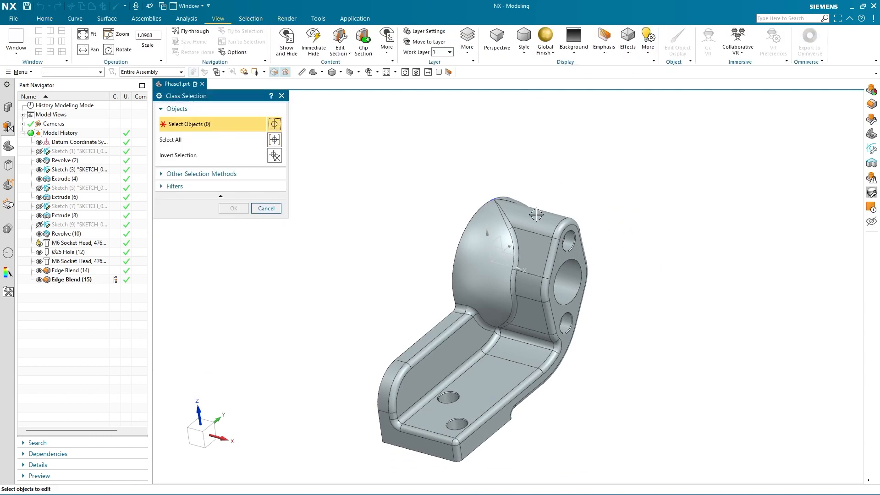
{"action": "left_click", "coordinate": [538, 220]}
{"action": "left_click", "coordinate": [226, 211]}
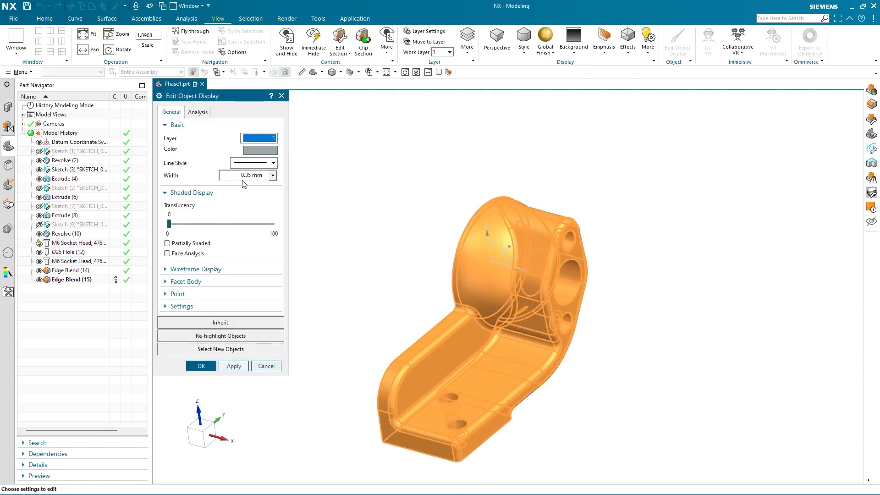
{"action": "left_click", "coordinate": [259, 151]}
{"action": "left_click", "coordinate": [196, 170]}
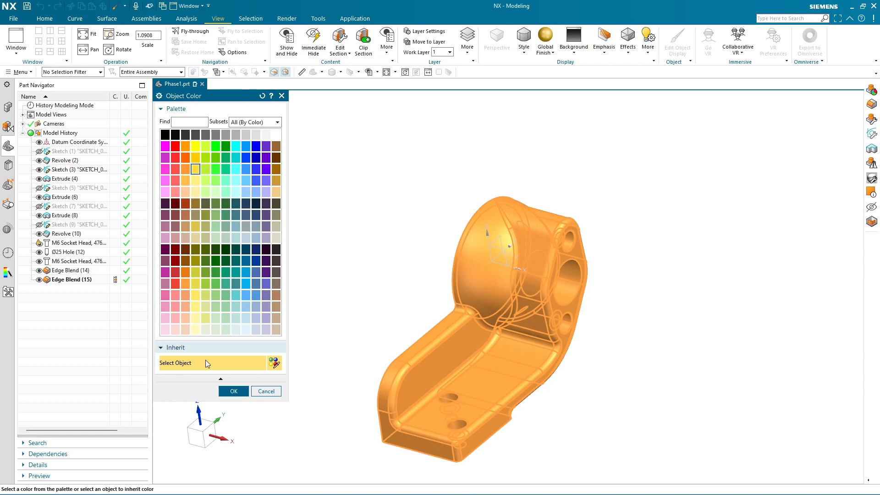
{"action": "left_click", "coordinate": [234, 391]}
{"action": "left_click", "coordinate": [215, 365]}
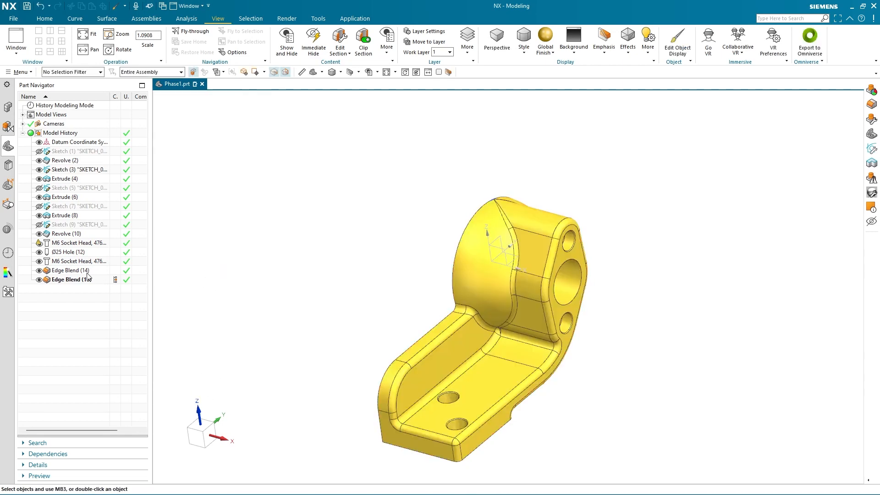
{"action": "left_click", "coordinate": [78, 281]}
{"action": "left_click", "coordinate": [77, 272], "text": "ctrl"}
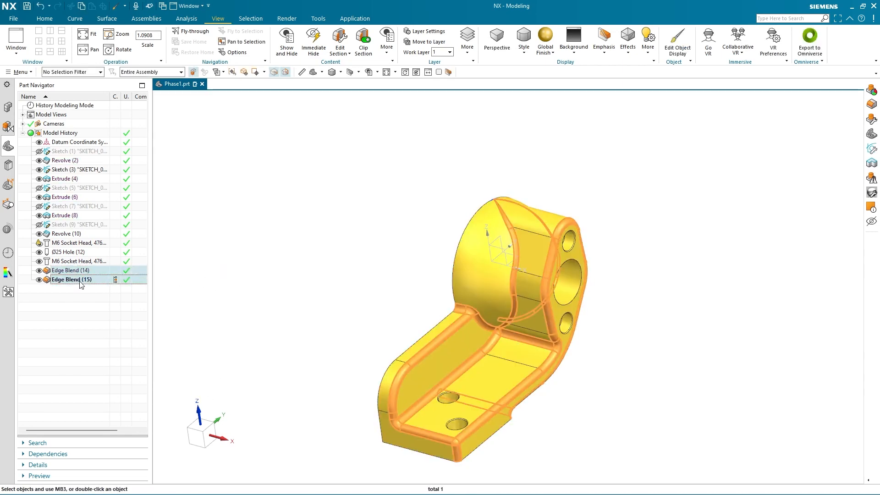
{"action": "right_click", "coordinate": [78, 273]}
{"action": "left_click", "coordinate": [116, 370]}
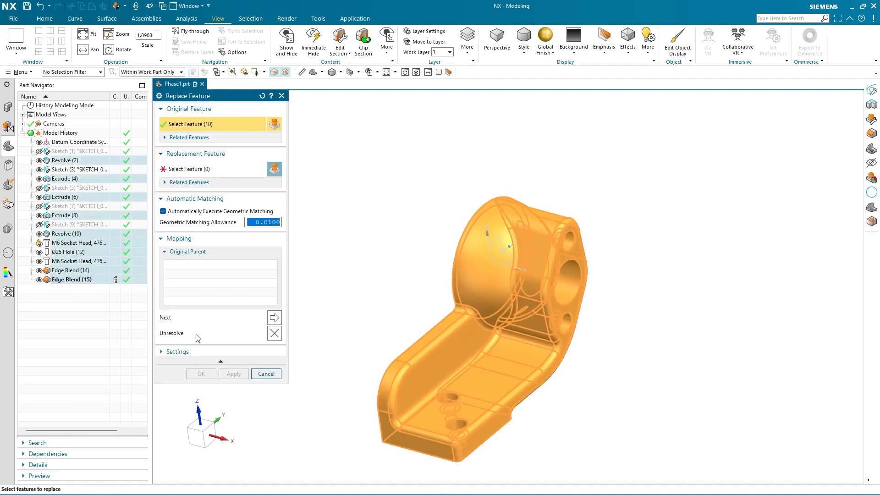
{"action": "left_click", "coordinate": [265, 373]}
Assign a purple feature face color to both edge blend features.
{"action": "left_click", "coordinate": [81, 280]}
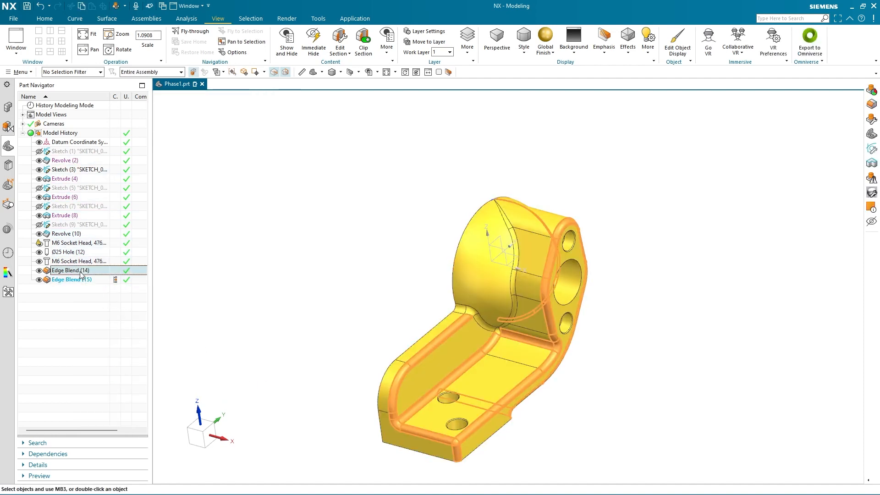
{"action": "left_click", "coordinate": [81, 271], "text": "ctrl"}
{"action": "right_click", "coordinate": [80, 275]}
{"action": "left_click", "coordinate": [117, 377]}
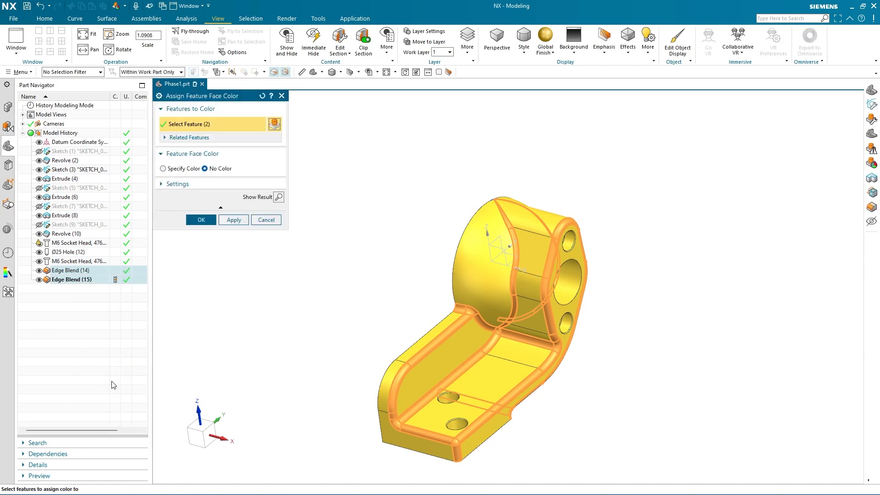
{"action": "left_click", "coordinate": [188, 168]}
{"action": "left_click", "coordinate": [257, 180]}
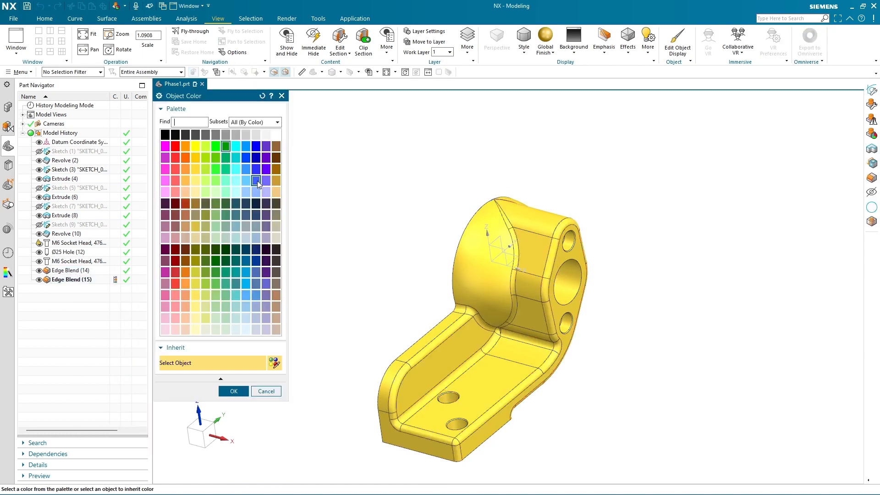
{"action": "left_click", "coordinate": [265, 158]}
{"action": "left_click", "coordinate": [233, 391]}
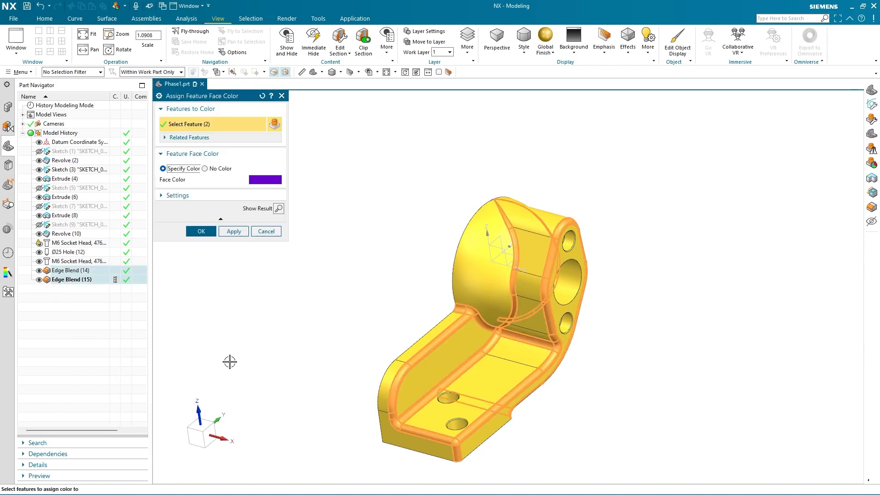
{"action": "left_click", "coordinate": [202, 231]}
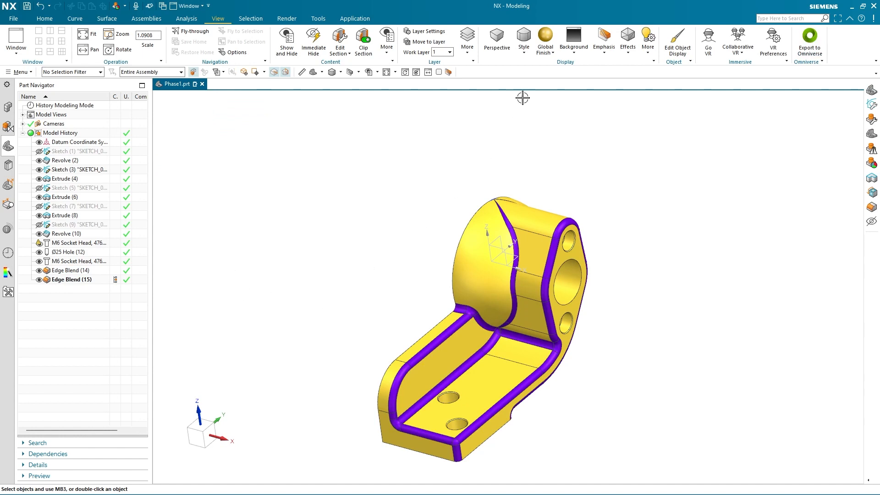
Orient the colored bracket to the trimetric view and check its overall shape.
{"action": "left_click", "coordinate": [46, 19]}
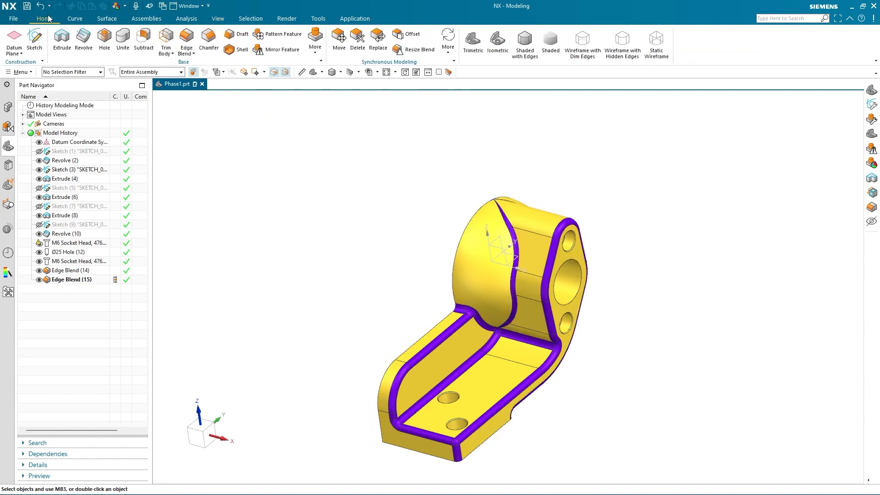
{"action": "left_click", "coordinate": [482, 46]}
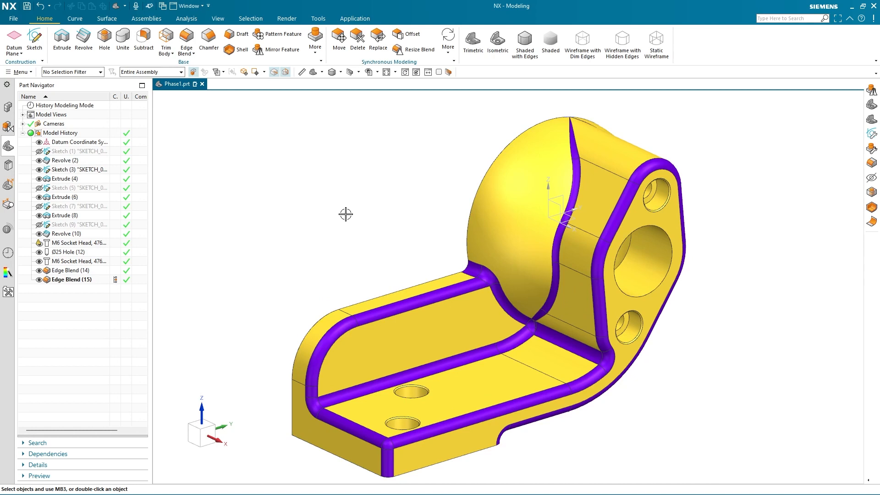
{"action": "scroll", "coordinate": [346, 214], "scroll_direction": "down", "scroll_amount": 2}
{"action": "middle_click_drag", "start_coordinate": [350, 222], "coordinate": [520, 219], "text": "shift"}
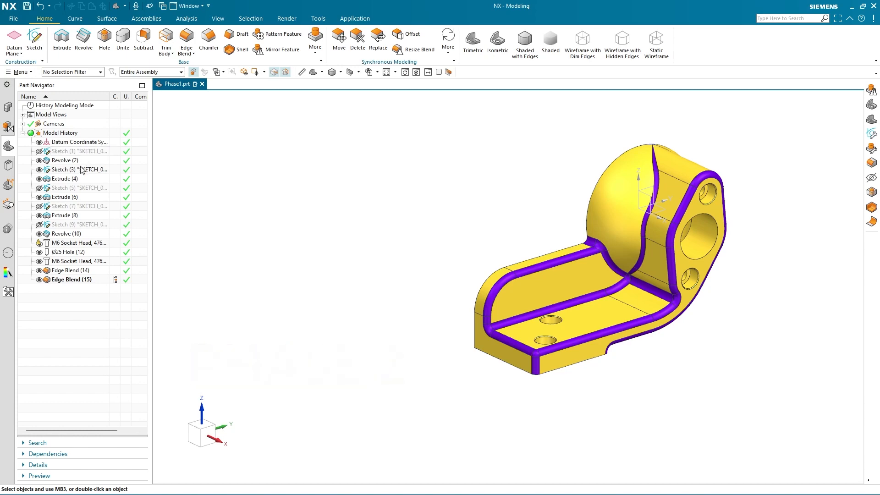
Set the flange profile's tilt angle in SKETCH_001 to 30° and finish the sketch.
{"action": "double_click", "coordinate": [81, 171]}
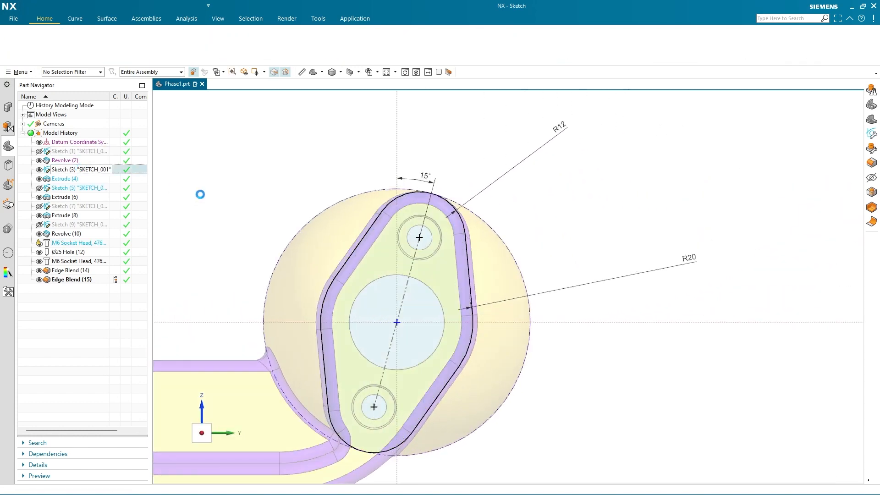
{"action": "double_click", "coordinate": [413, 178]}
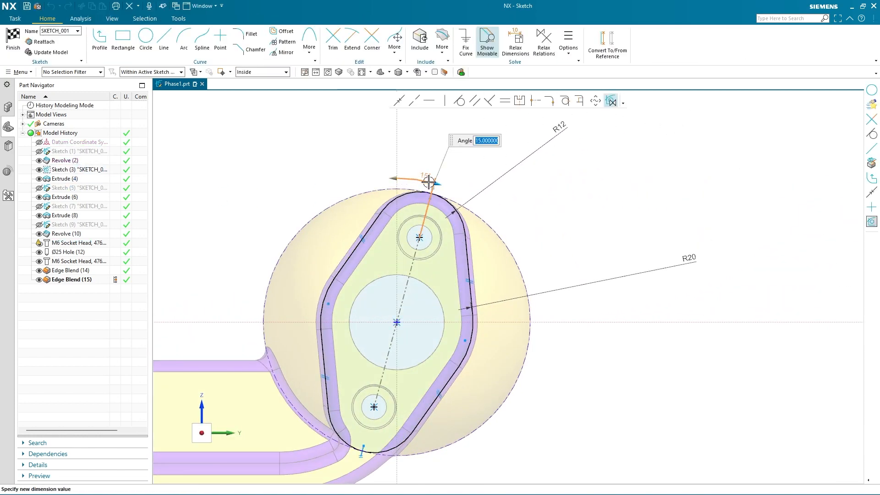
{"action": "type", "text": "30"}
{"action": "key", "text": "Return"}
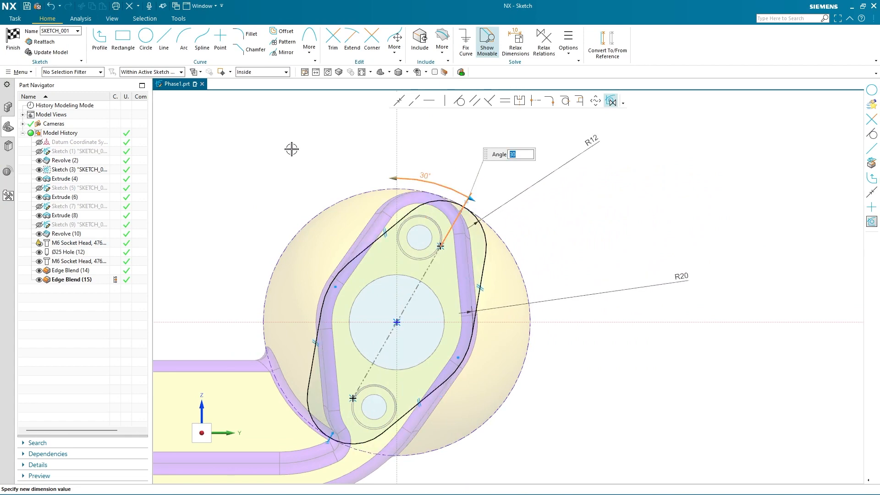
{"action": "left_click", "coordinate": [13, 38]}
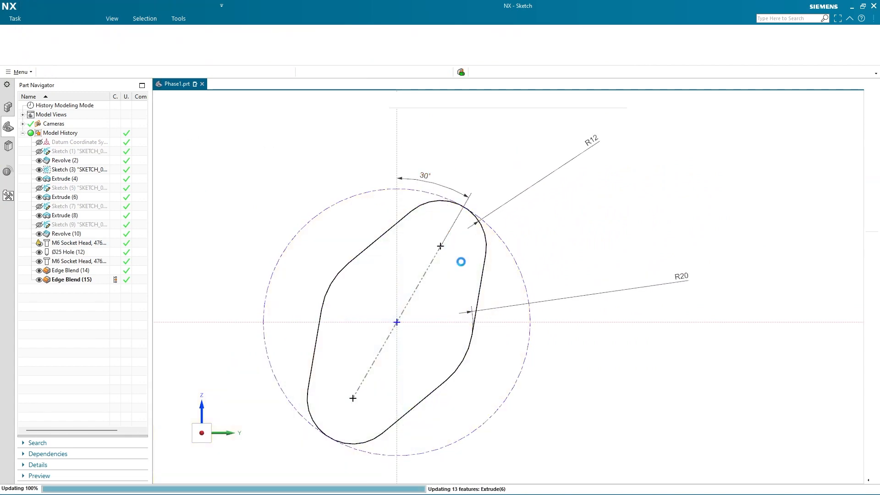
Set the base plate profile's overall horizontal distance in SKETCH_002 to 120 mm and finish the sketch.
{"action": "double_click", "coordinate": [69, 187]}
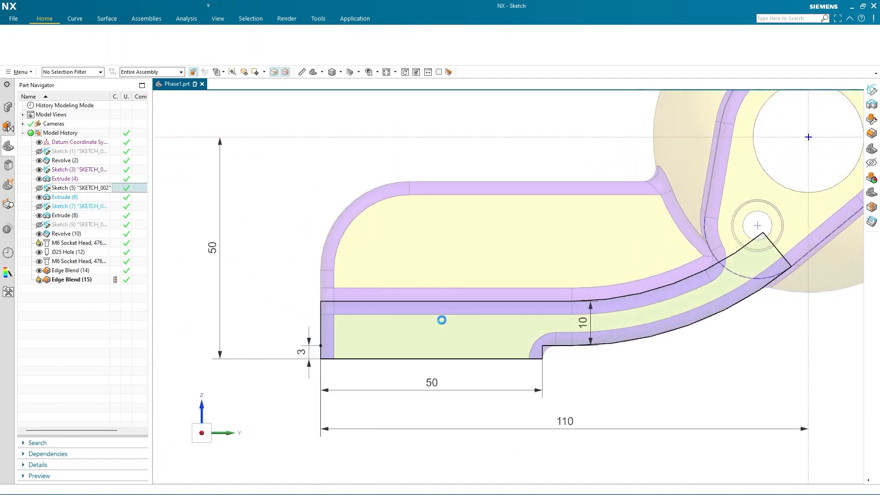
{"action": "double_click", "coordinate": [574, 425]}
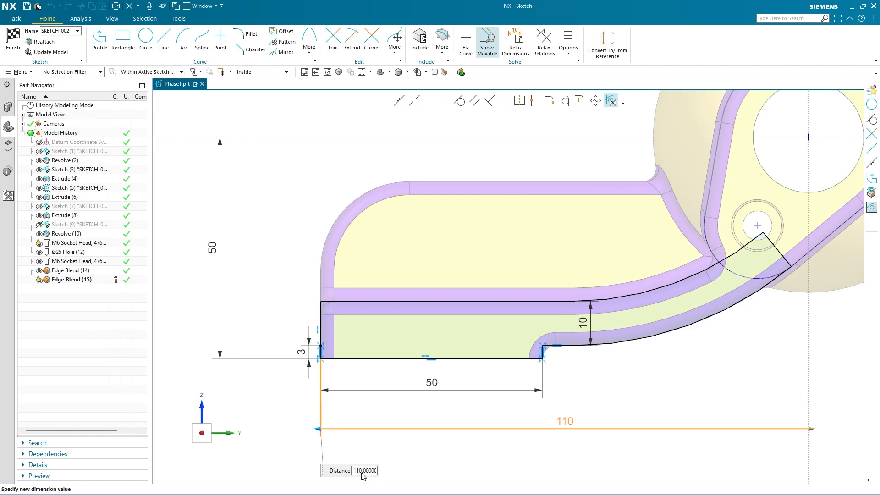
{"action": "type", "text": "120"}
{"action": "key", "text": "Return"}
{"action": "middle_click", "coordinate": [431, 462]}
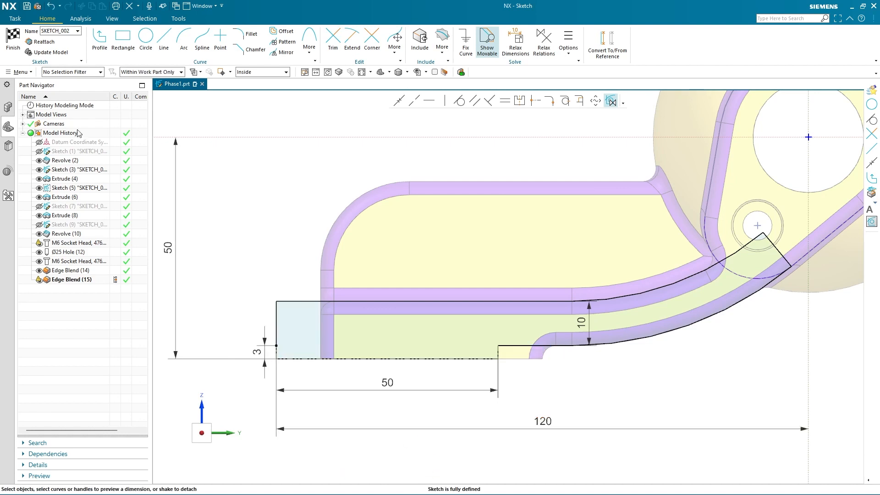
{"action": "left_click", "coordinate": [16, 42]}
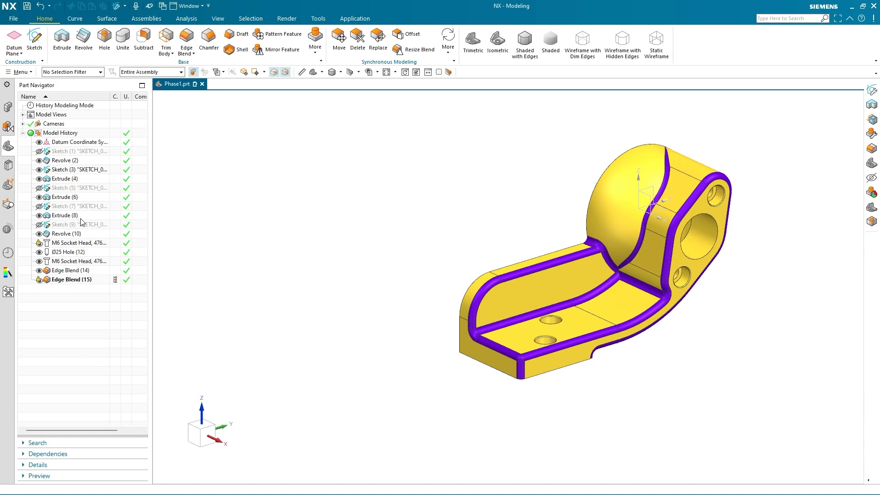
Show SKETCH_003 and reattach it to the planar outer side face of the flange and base plate, using the Inferred plane method.
{"action": "left_click", "coordinate": [73, 171]}
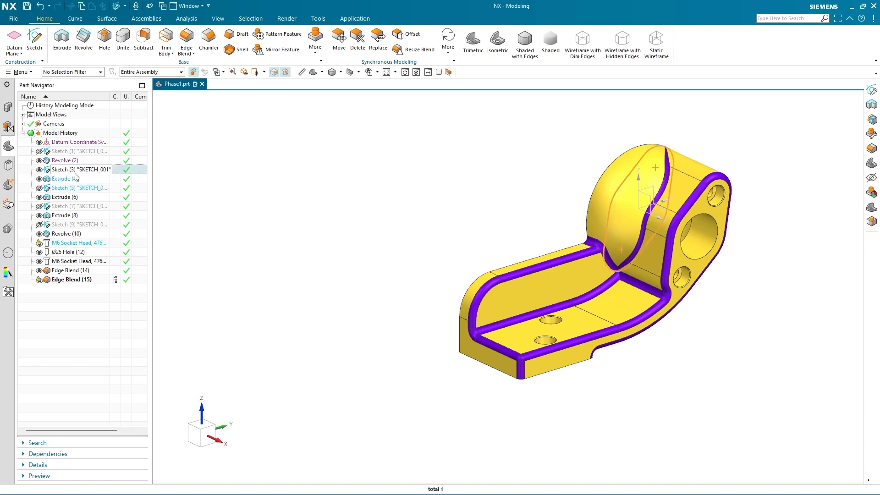
{"action": "left_click", "coordinate": [39, 207]}
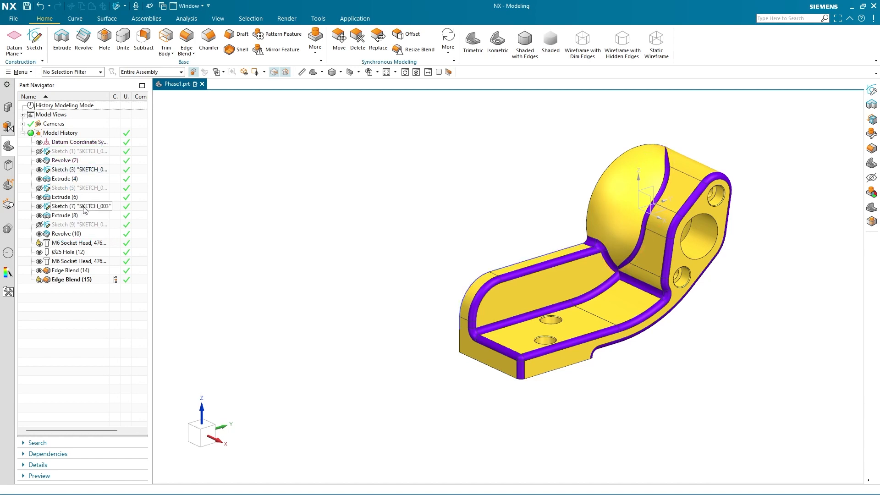
{"action": "left_click", "coordinate": [84, 209]}
{"action": "right_click", "coordinate": [84, 210]}
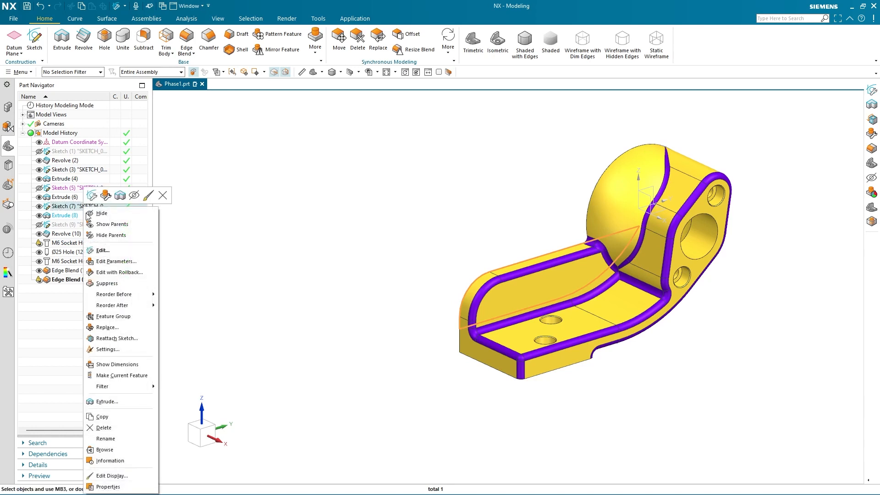
{"action": "left_click", "coordinate": [111, 339]}
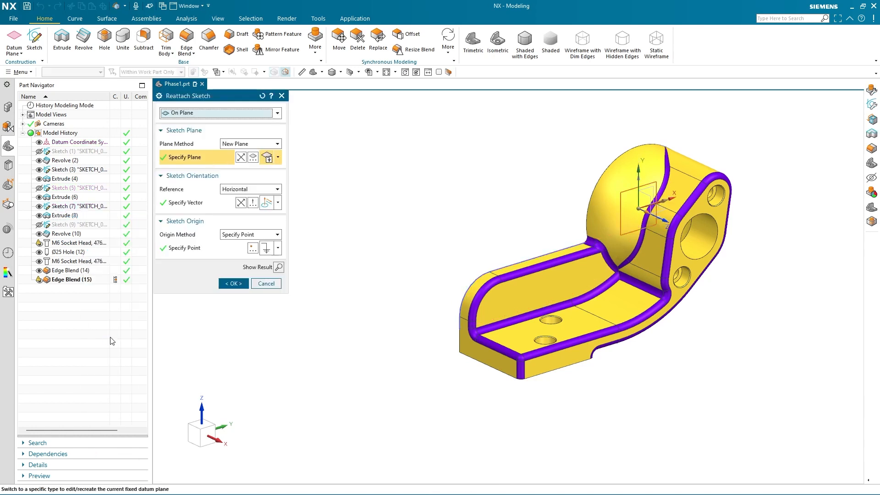
{"action": "left_click", "coordinate": [247, 144]}
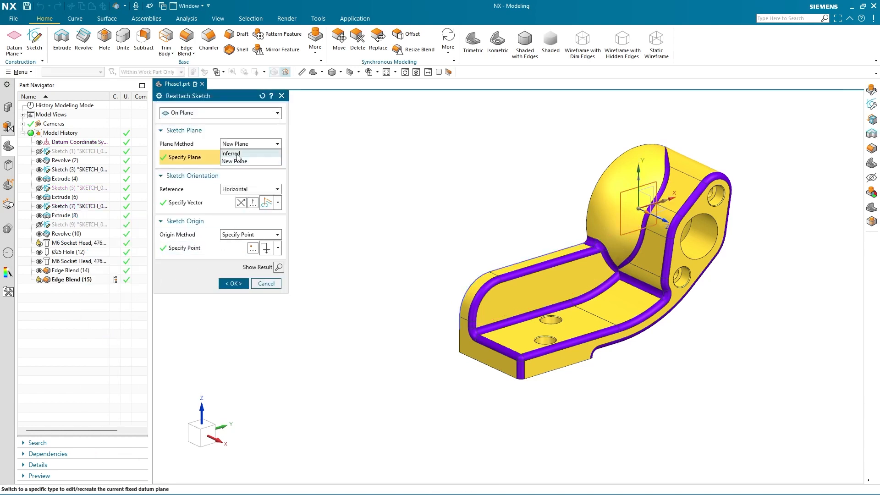
{"action": "left_click", "coordinate": [245, 152]}
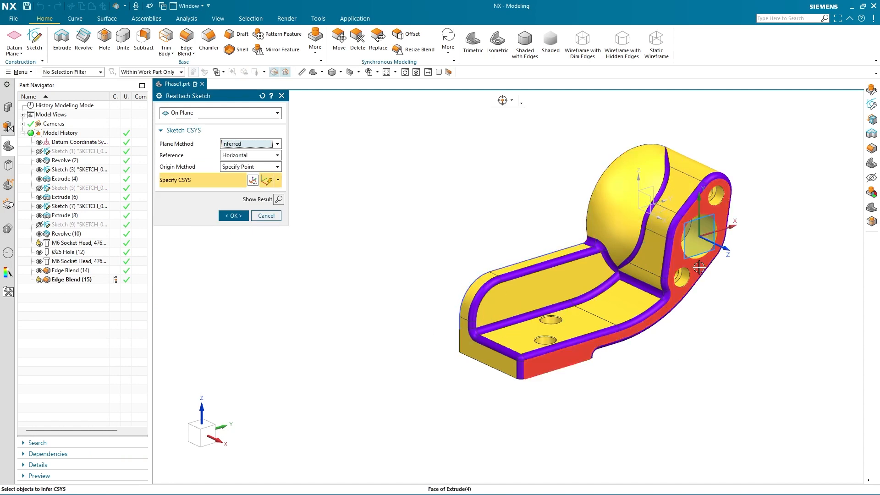
{"action": "left_click", "coordinate": [699, 267]}
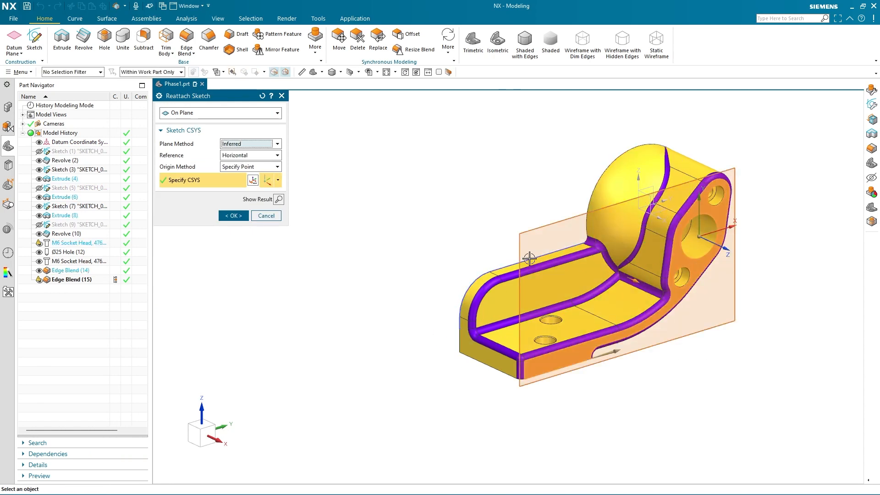
{"action": "left_click", "coordinate": [279, 199]}
{"action": "left_click", "coordinate": [239, 216]}
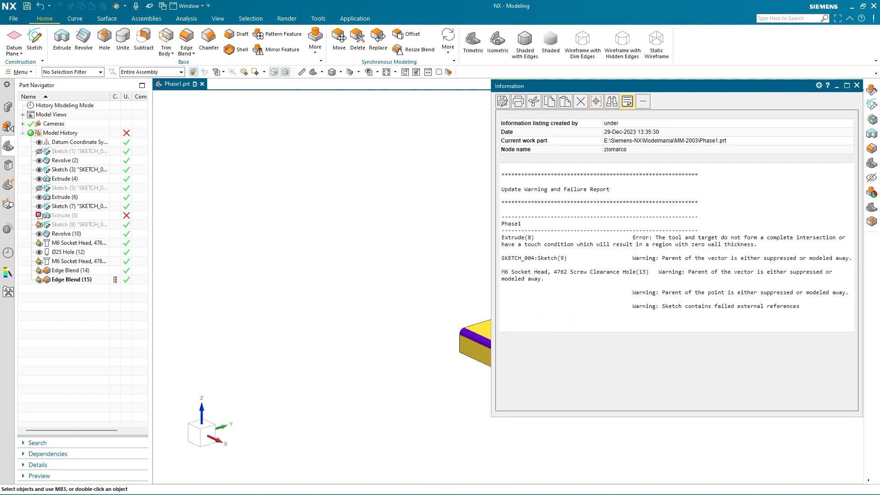
Edit the side wall's 10 mm extrude and reverse its direction so it runs inward over the base plate.
{"action": "left_click", "coordinate": [856, 86]}
{"action": "double_click", "coordinate": [61, 215]}
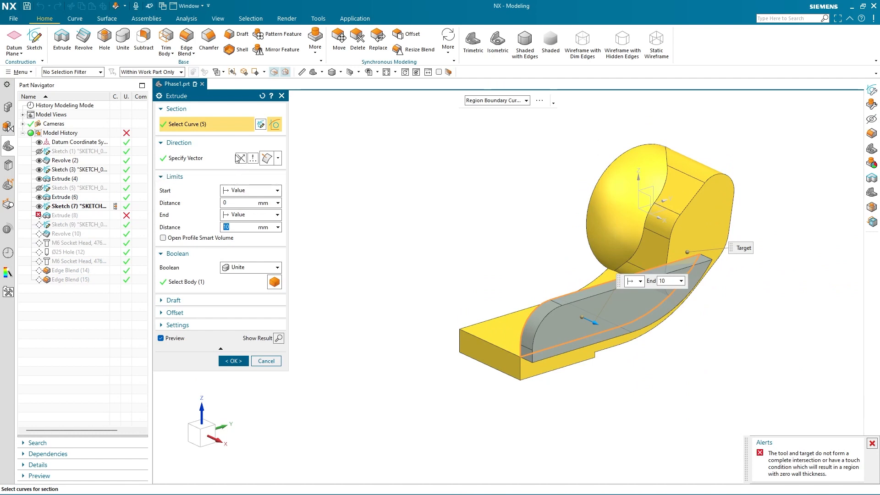
{"action": "left_click", "coordinate": [231, 360]}
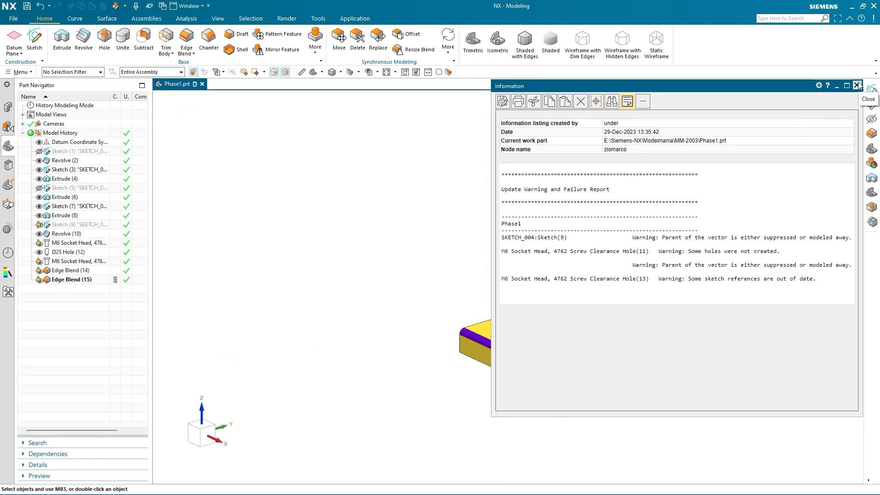
{"action": "left_click", "coordinate": [856, 85]}
{"action": "middle_click_drag", "start_coordinate": [558, 405], "coordinate": [433, 354]}
Open SKETCH_003 for editing and hide the solid body so only the sketch curves are displayed.
{"action": "double_click", "coordinate": [66, 210]}
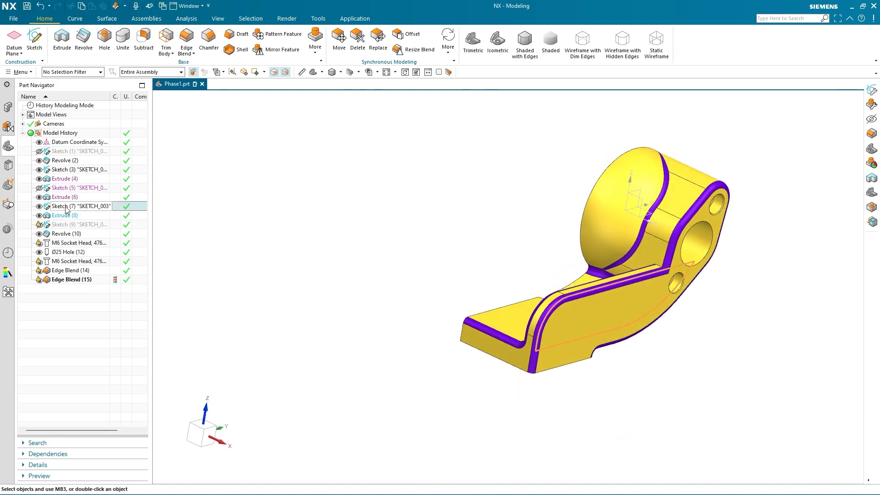
{"action": "scroll", "coordinate": [253, 351], "scroll_direction": "down", "scroll_amount": 2}
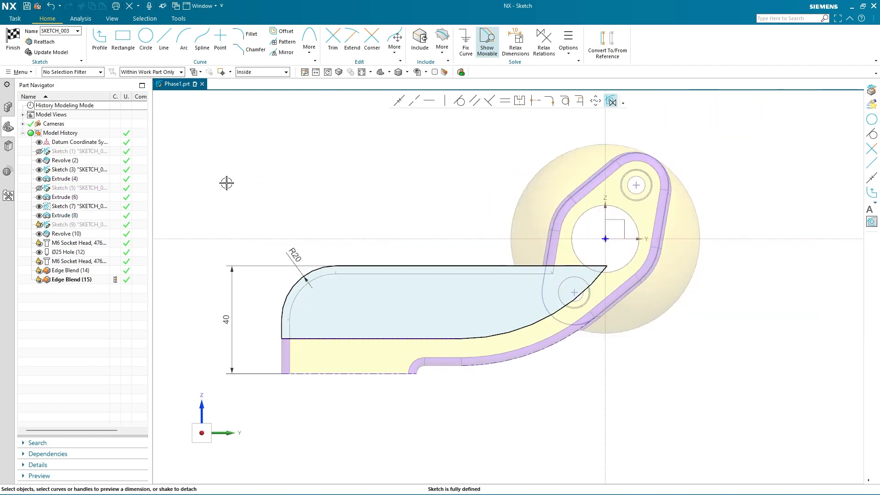
{"action": "left_click", "coordinate": [115, 261]}
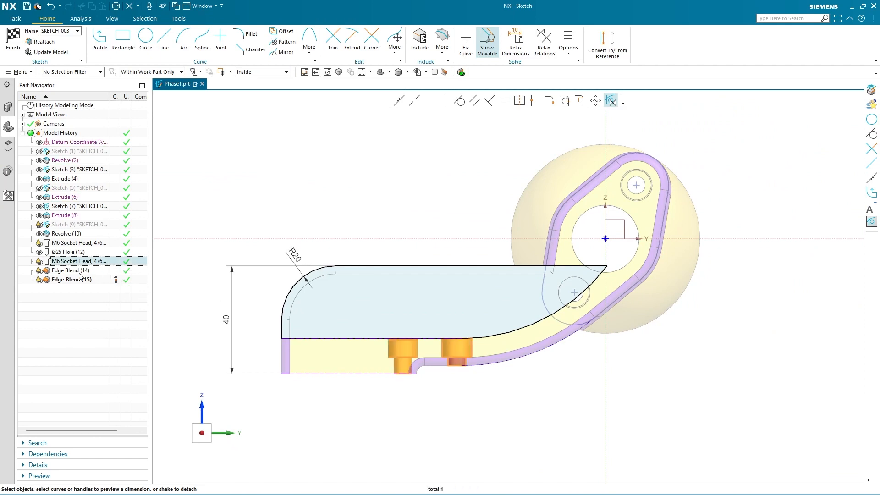
{"action": "left_click", "coordinate": [82, 280]}
{"action": "right_click", "coordinate": [84, 279]}
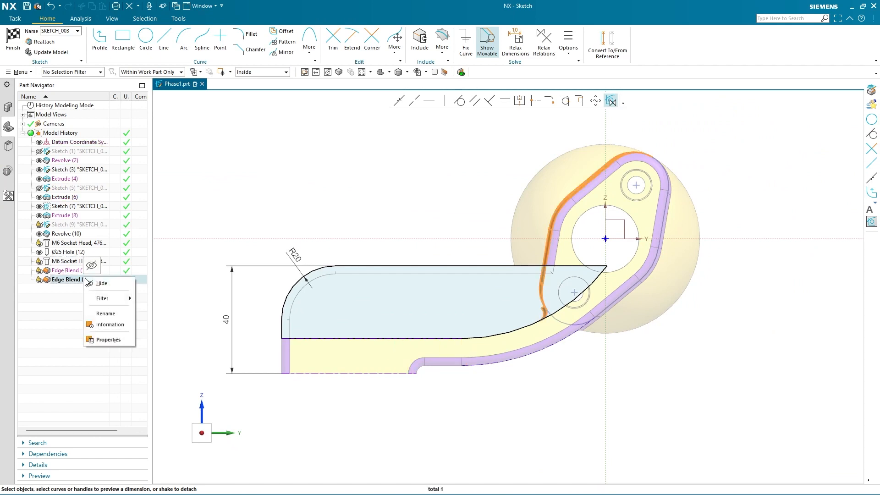
{"action": "left_click", "coordinate": [101, 284]}
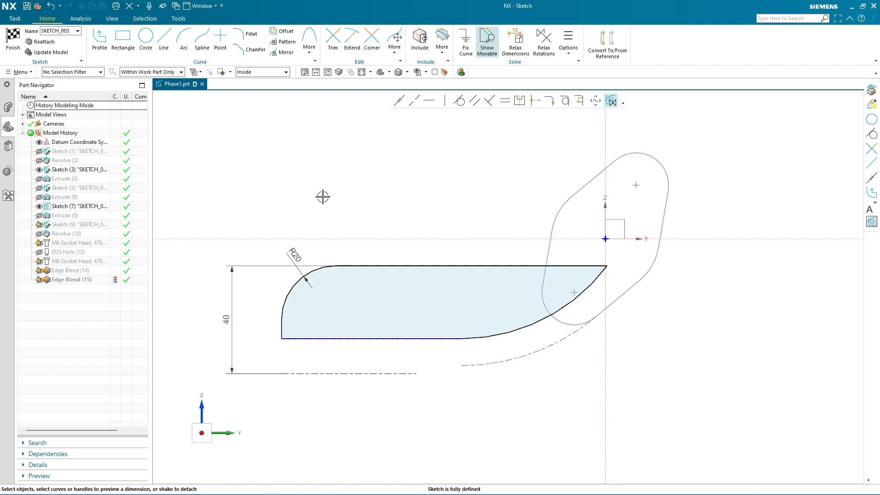
Project the flange profile's side line and its two adjoining arcs from SKETCH_001 into the wall sketch.
{"action": "left_click", "coordinate": [442, 44]}
{"action": "left_click", "coordinate": [456, 76]}
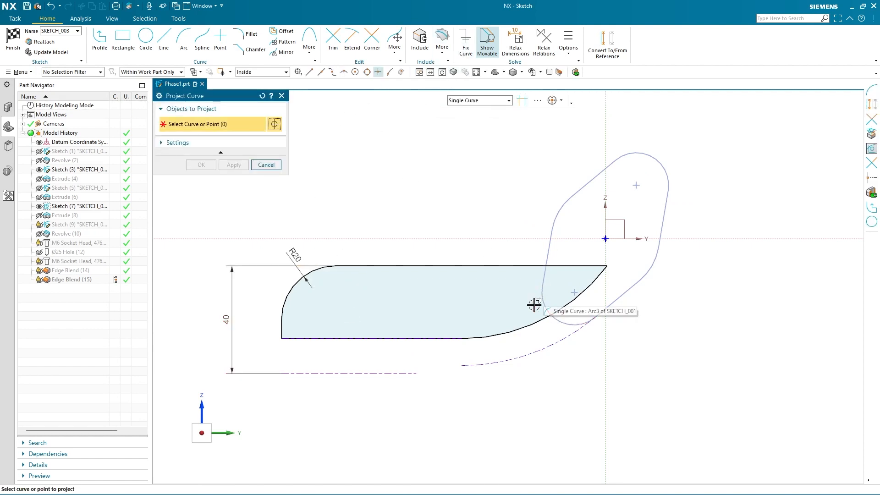
{"action": "left_click", "coordinate": [545, 278]}
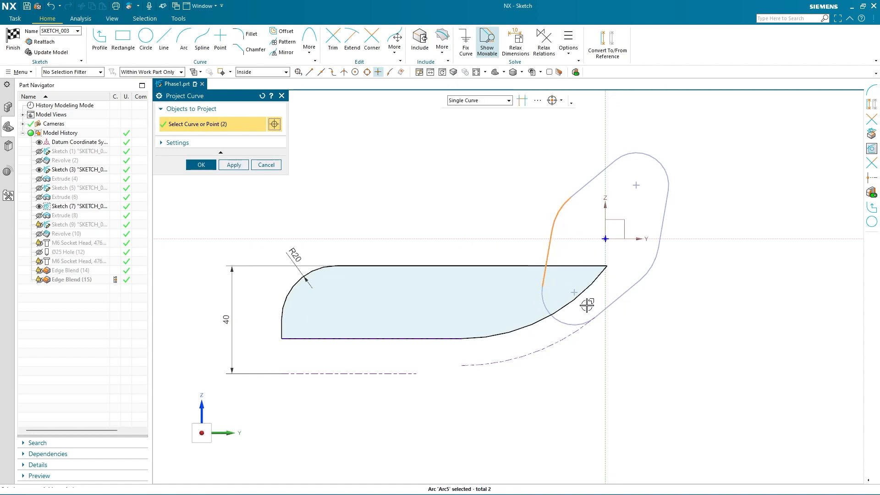
{"action": "left_click", "coordinate": [544, 300]}
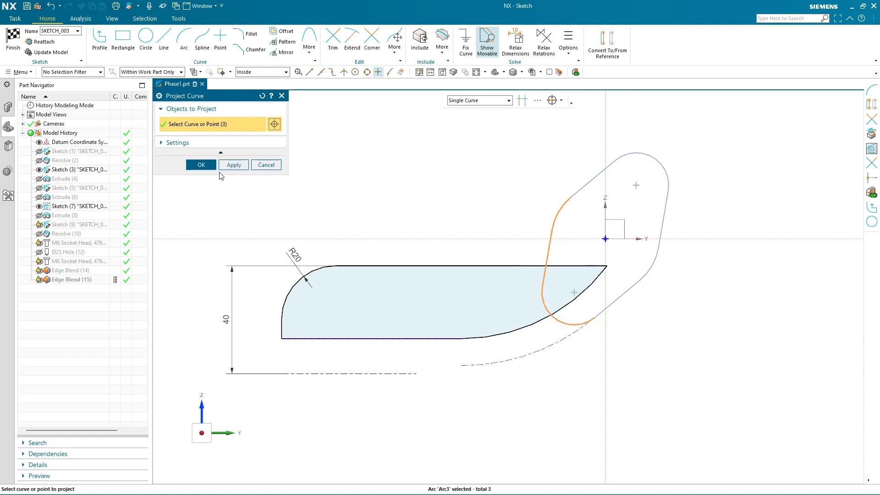
{"action": "left_click", "coordinate": [201, 165]}
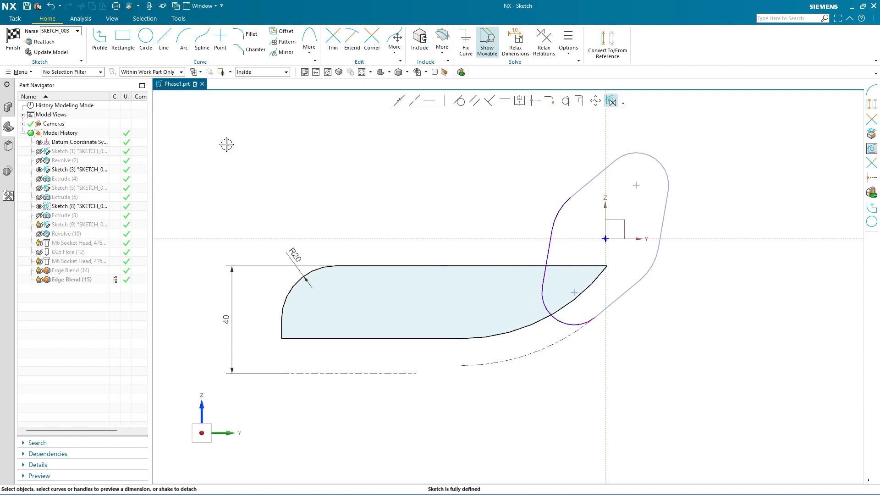
Draw a three-point arc from the upper end of the projected flange arc to the wall profile's upper horizontal line, bulging downward.
{"action": "left_click", "coordinate": [183, 39]}
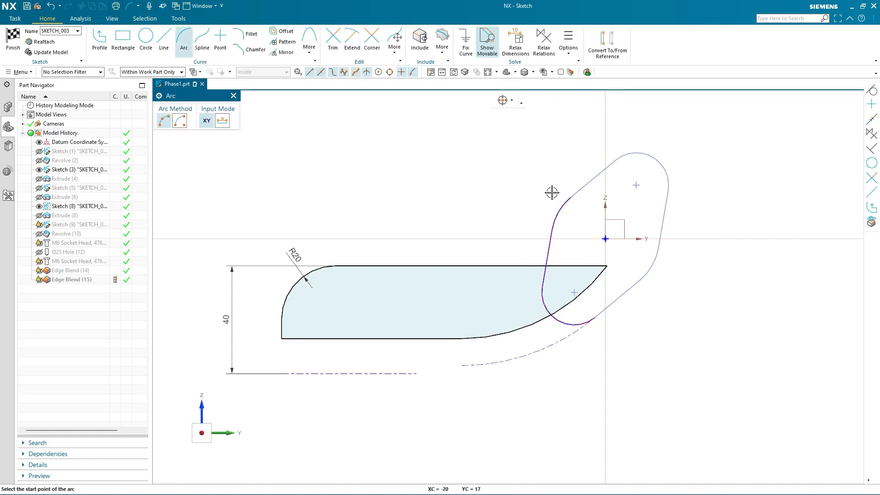
{"action": "left_click", "coordinate": [570, 197]}
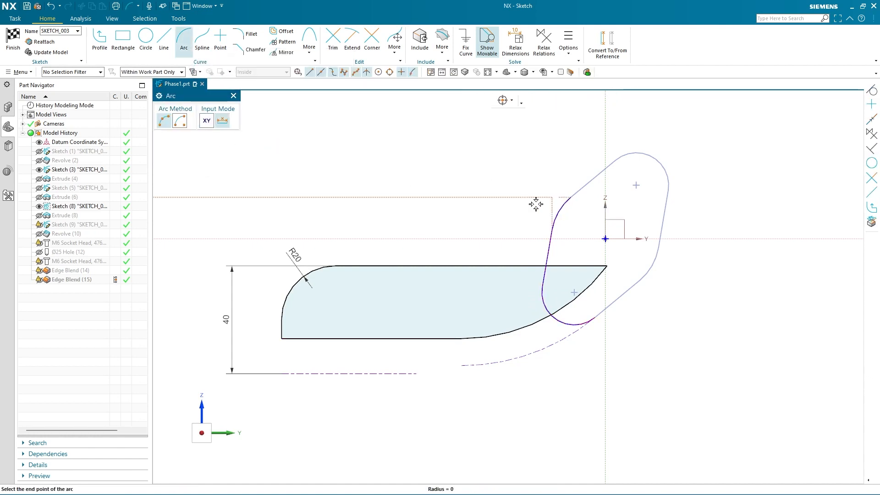
{"action": "left_click", "coordinate": [384, 262]}
{"action": "left_click", "coordinate": [447, 251]}
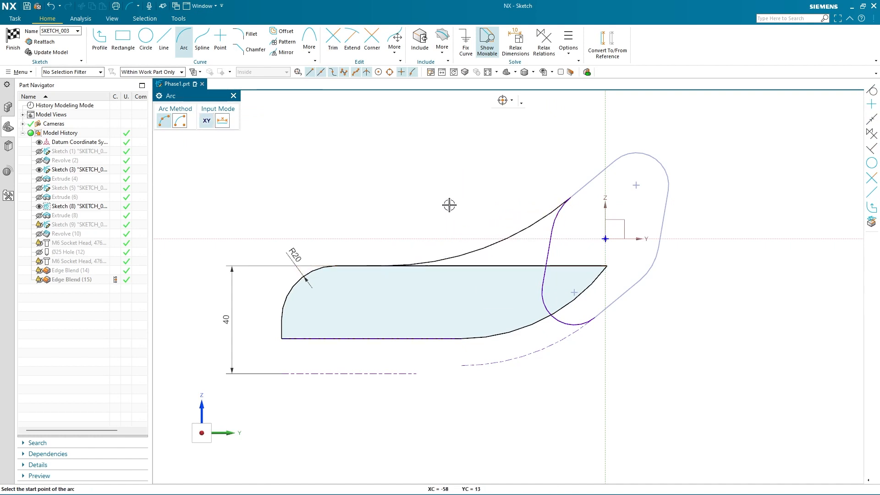
{"action": "key", "text": "Escape"}
Make the new arc tangent to the projected flange arc and to the wall profile's upper horizontal line.
{"action": "left_click", "coordinate": [533, 222]}
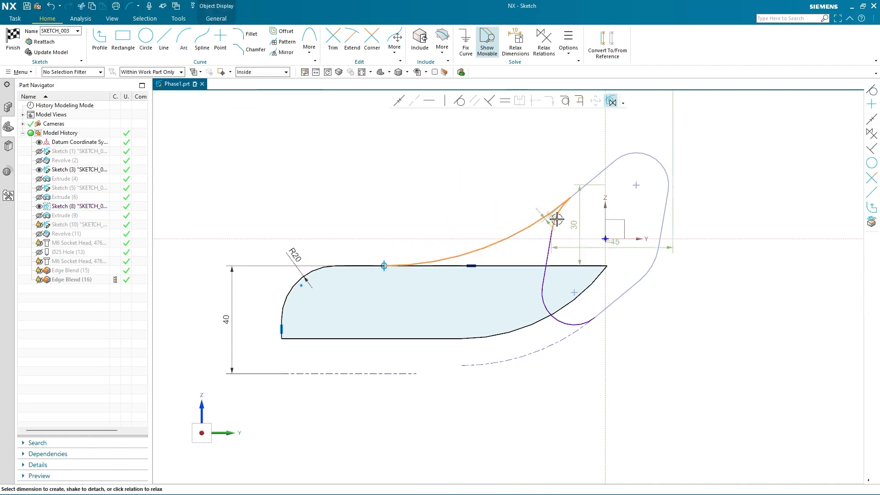
{"action": "left_click", "coordinate": [461, 104]}
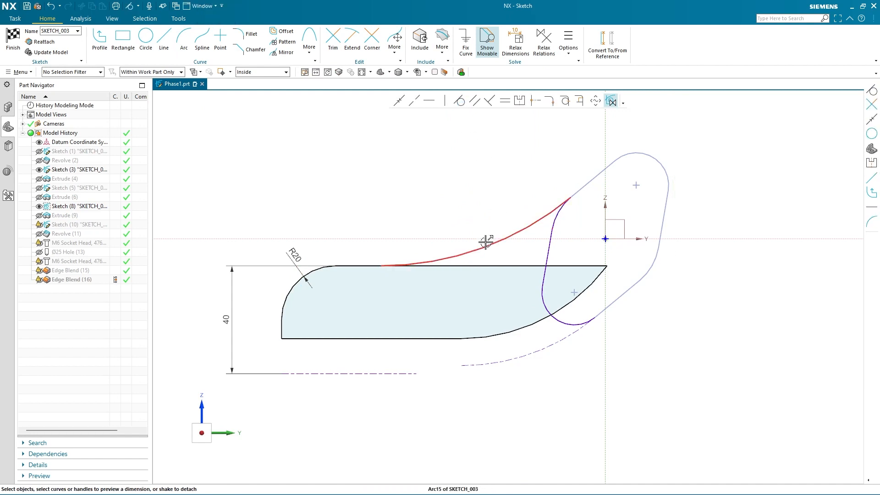
{"action": "left_click", "coordinate": [458, 255]}
{"action": "left_click", "coordinate": [451, 266]}
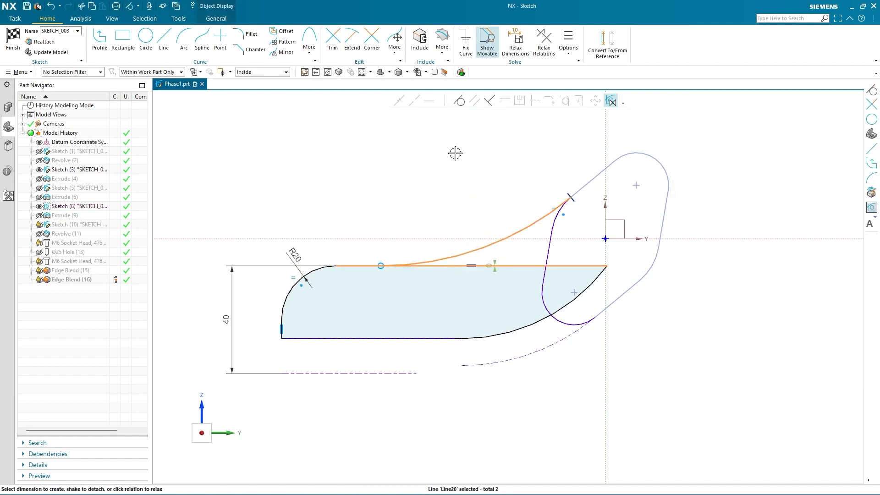
{"action": "left_click", "coordinate": [460, 101]}
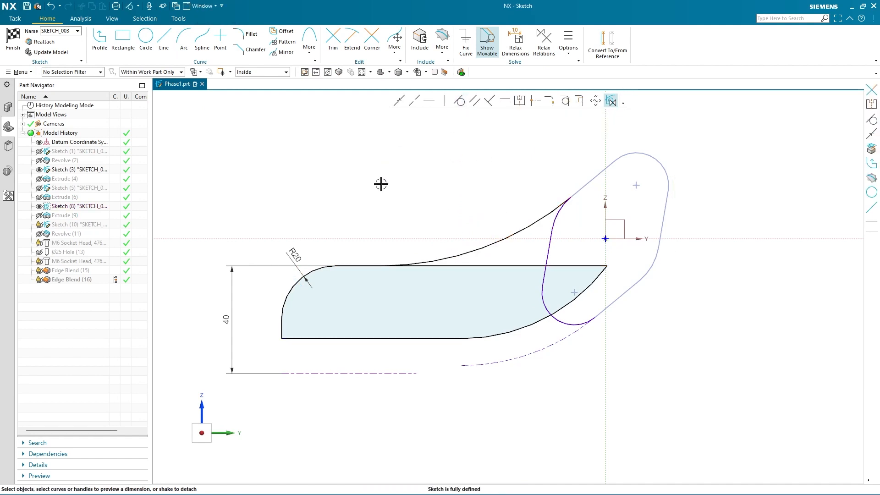
Trim the wall profile's curves inside the flange outline, the excess projected arc and the line below the new arc, and finish the sketch.
{"action": "left_click", "coordinate": [333, 38]}
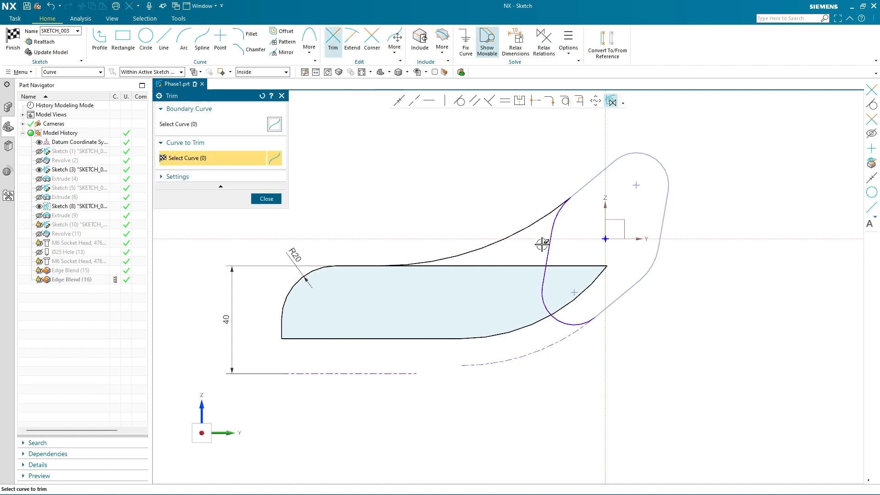
{"action": "left_click", "coordinate": [587, 290]}
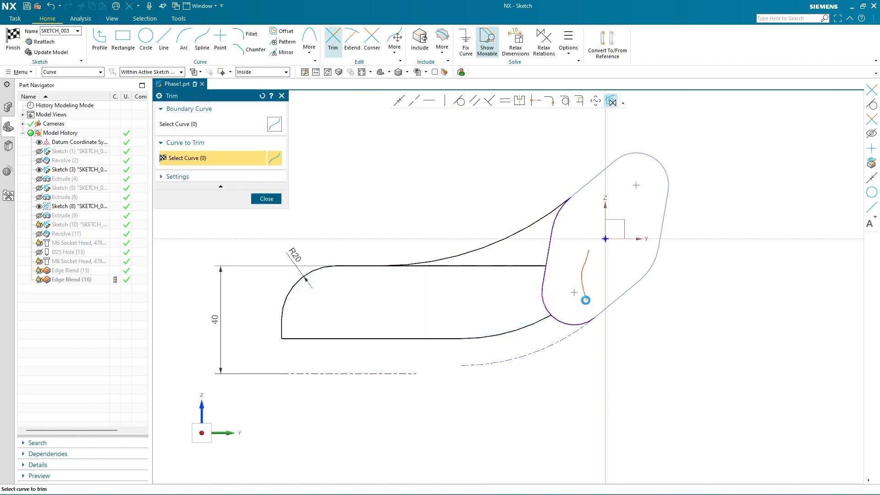
{"action": "left_click", "coordinate": [565, 317]}
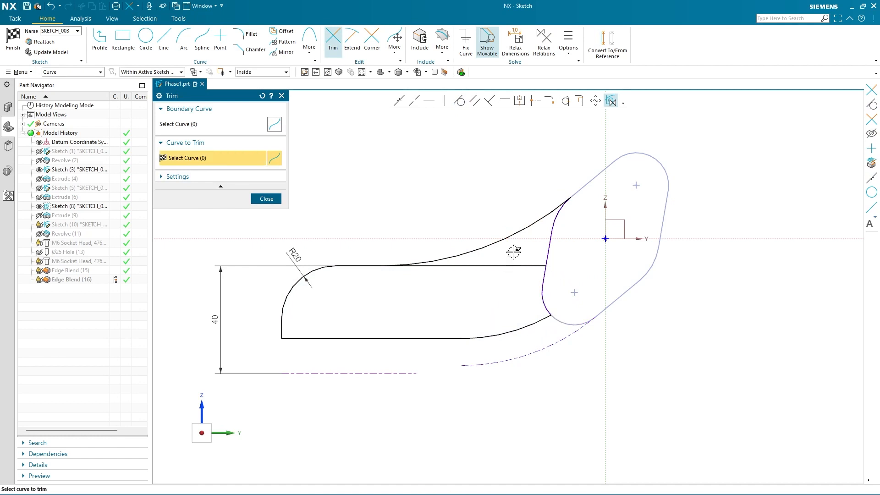
{"action": "left_click_drag", "start_coordinate": [514, 251], "coordinate": [460, 270]}
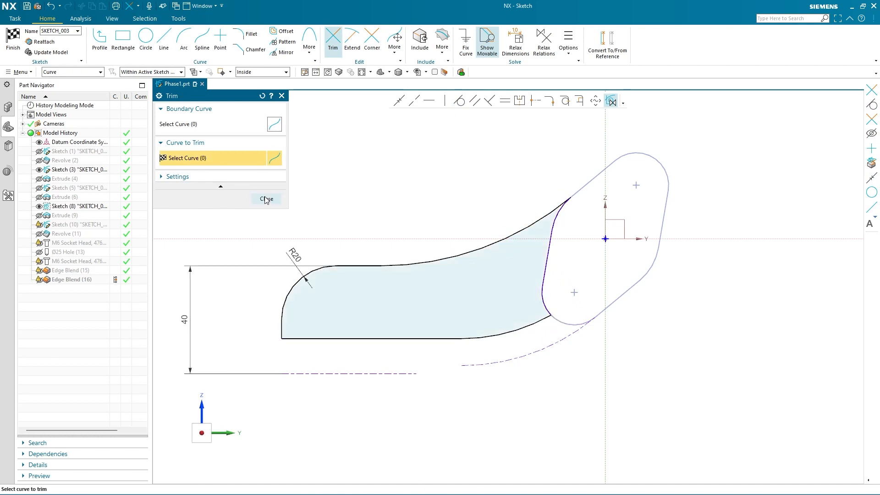
{"action": "left_click", "coordinate": [265, 199]}
{"action": "left_click", "coordinate": [13, 41]}
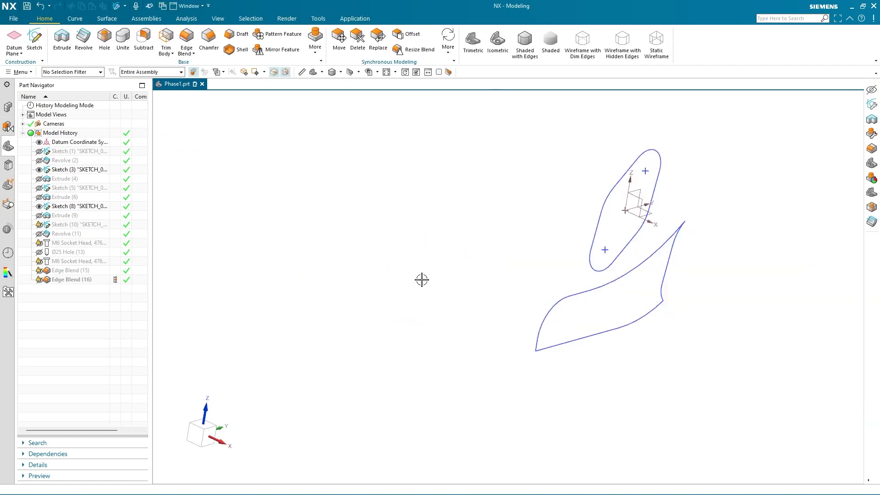
Show the solid body again and examine the reshaped side wall from both sides of the bracket.
{"action": "right_click", "coordinate": [71, 282]}
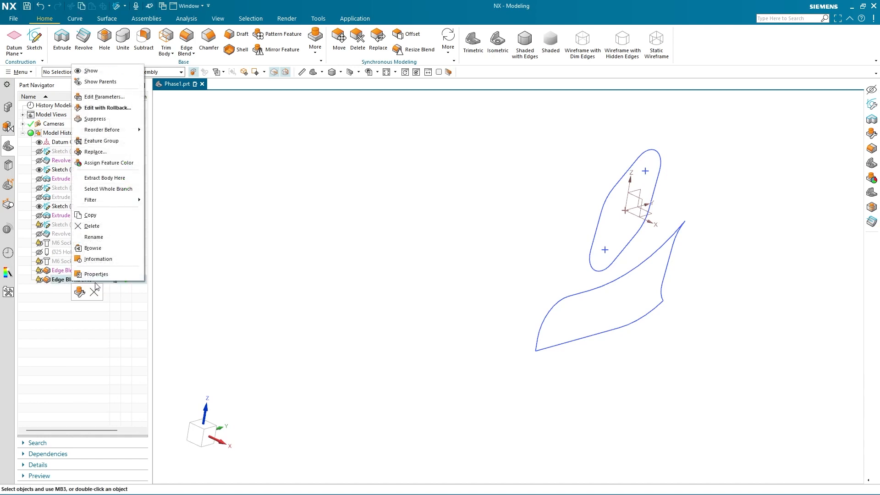
{"action": "left_click", "coordinate": [99, 72]}
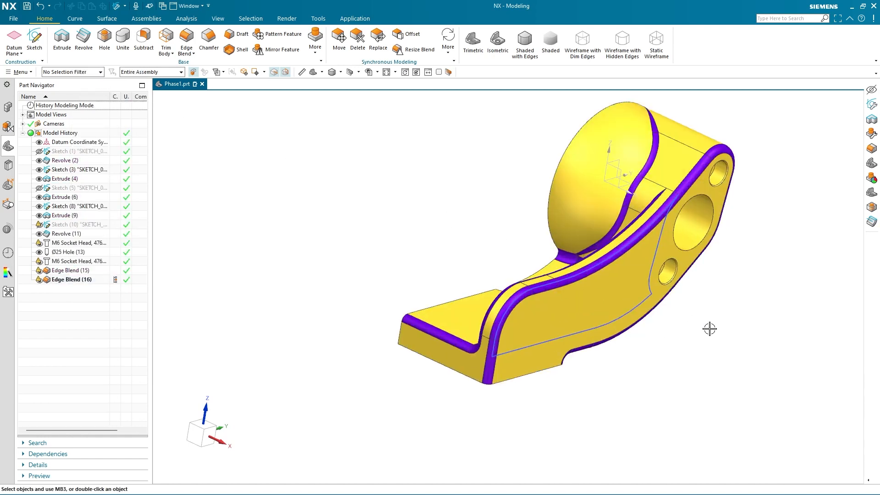
{"action": "middle_click_drag", "start_coordinate": [709, 328], "coordinate": [759, 346]}
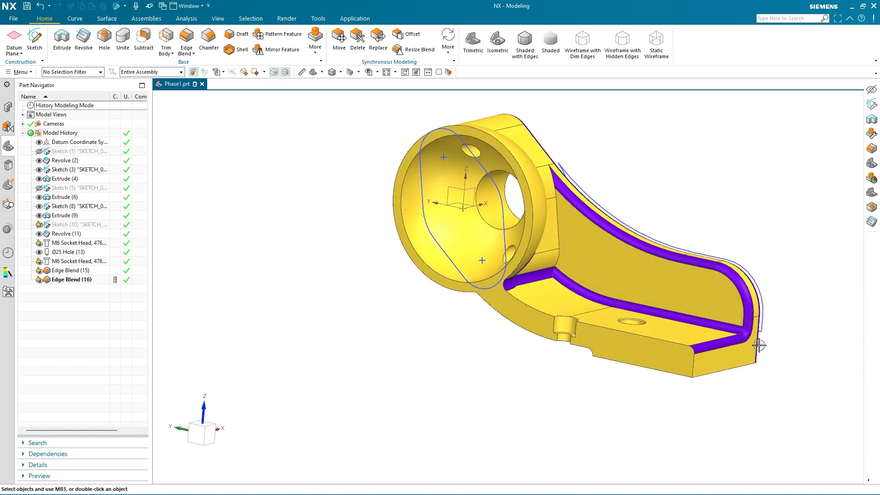
Make the M6 socket head hole just before the edge blends the current feature and create a sketch on the side wall's inner face.
{"action": "double_click", "coordinate": [120, 262]}
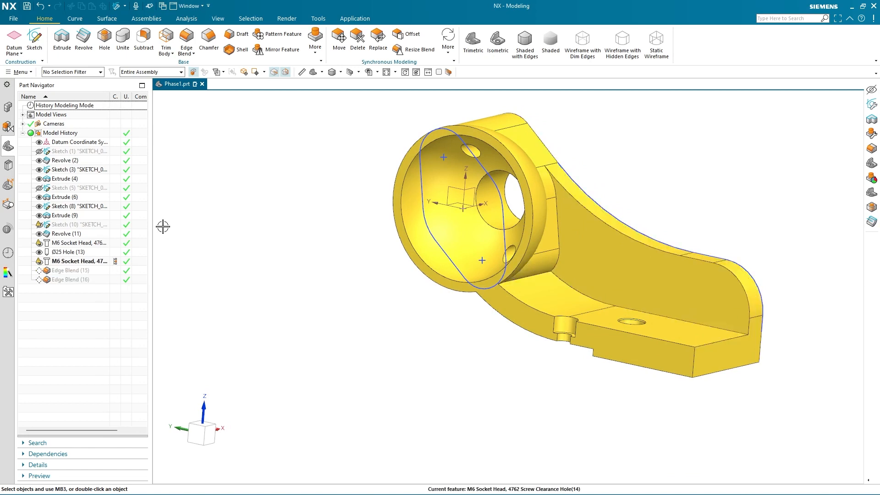
{"action": "left_click", "coordinate": [34, 39]}
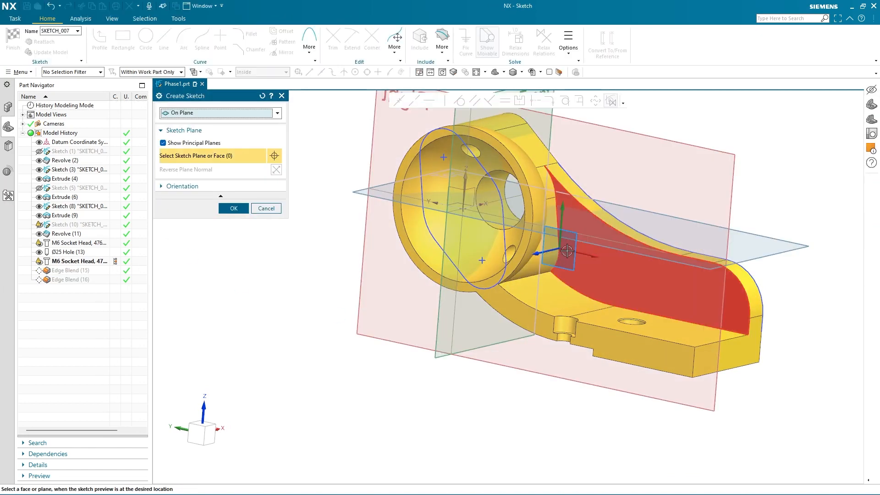
{"action": "left_click", "coordinate": [598, 254]}
{"action": "left_click", "coordinate": [235, 210]}
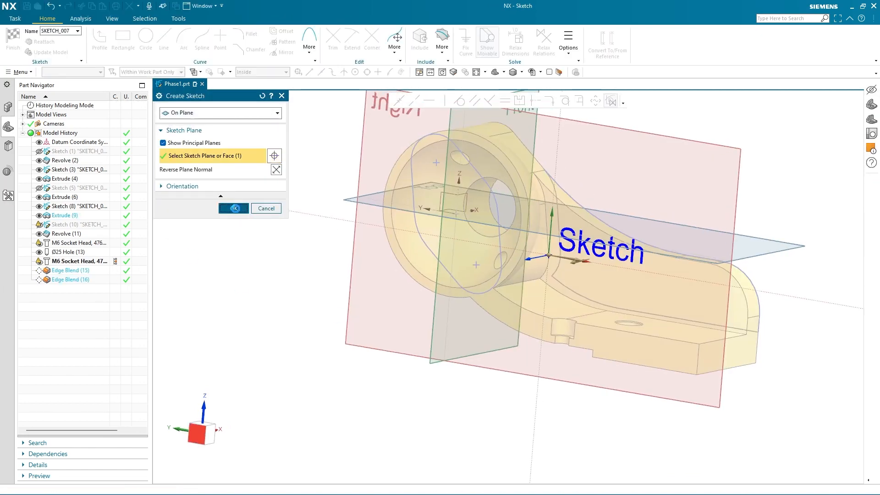
Project all edges of the side wall's inner face into the sketch using the Face Edges rule.
{"action": "left_click", "coordinate": [449, 55]}
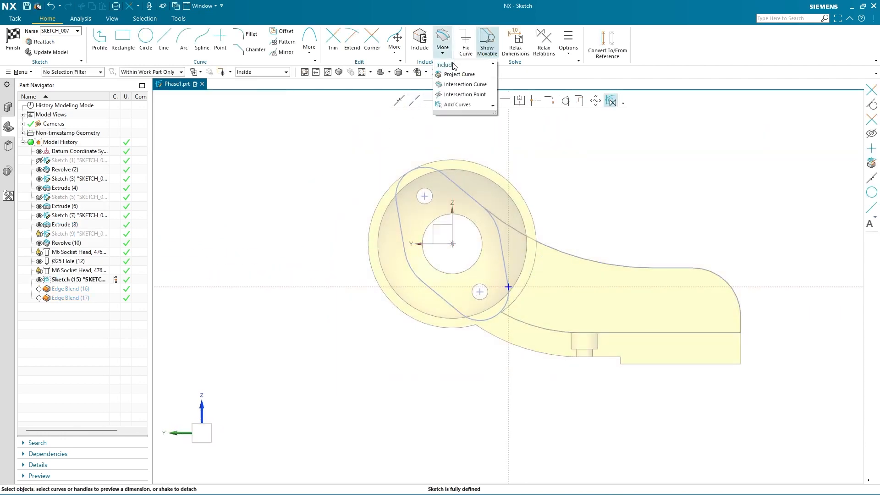
{"action": "left_click", "coordinate": [457, 77]}
{"action": "left_click", "coordinate": [470, 100]}
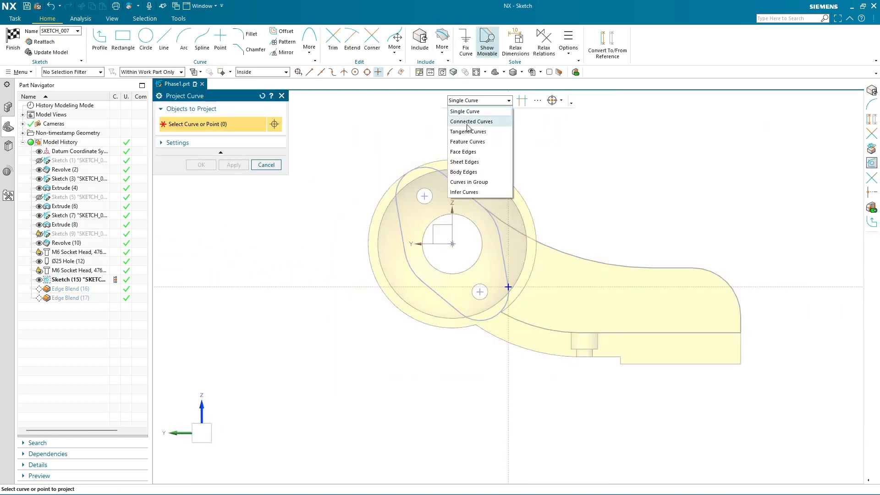
{"action": "left_click", "coordinate": [463, 152]}
{"action": "left_click", "coordinate": [556, 287]}
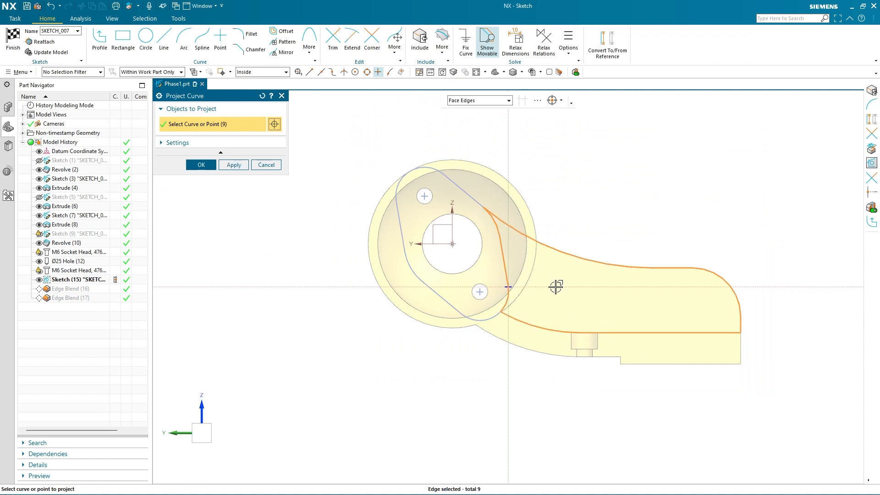
{"action": "middle_click", "coordinate": [556, 287]}
Project the cylindrical housing's outer circular edge into the sketch as a single curve and finish the sketch.
{"action": "left_click", "coordinate": [446, 59]}
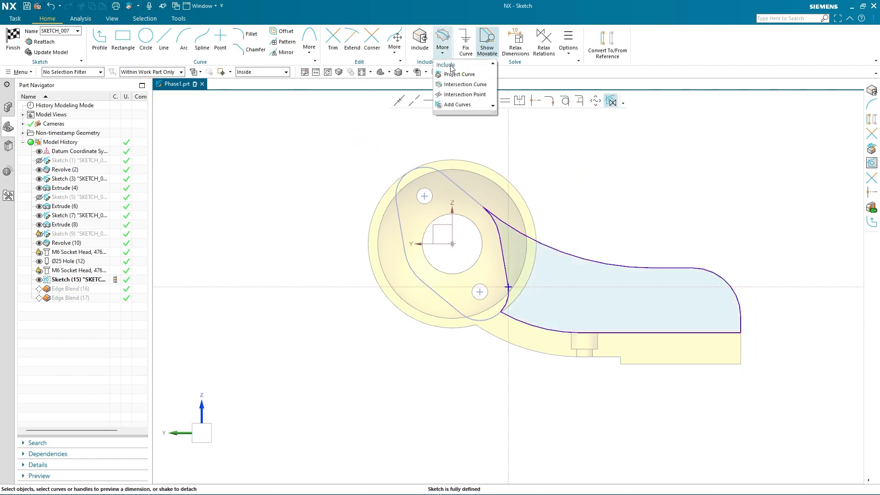
{"action": "left_click", "coordinate": [456, 74]}
{"action": "left_click", "coordinate": [470, 101]}
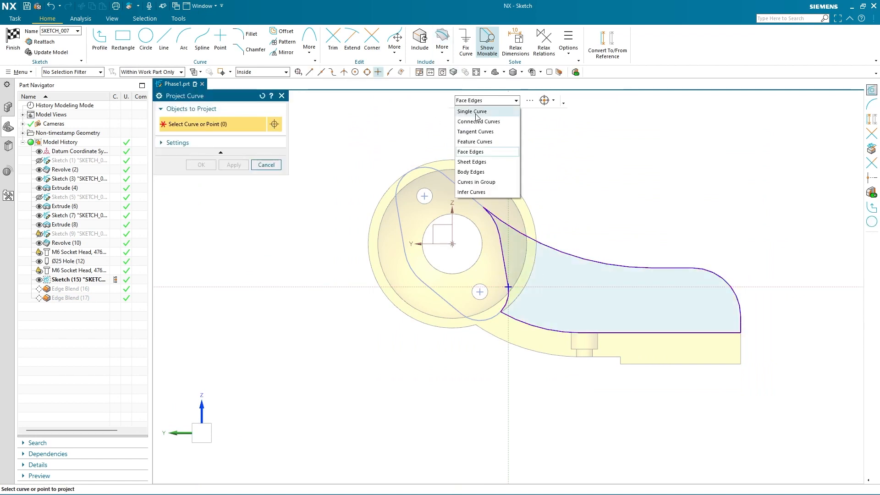
{"action": "left_click", "coordinate": [475, 113]}
{"action": "left_click", "coordinate": [530, 274]}
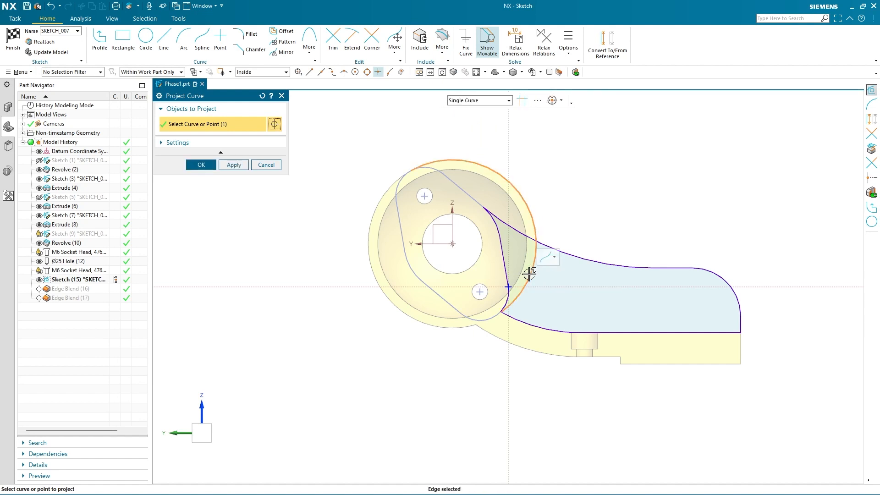
{"action": "middle_click", "coordinate": [529, 273]}
{"action": "left_click", "coordinate": [13, 41]}
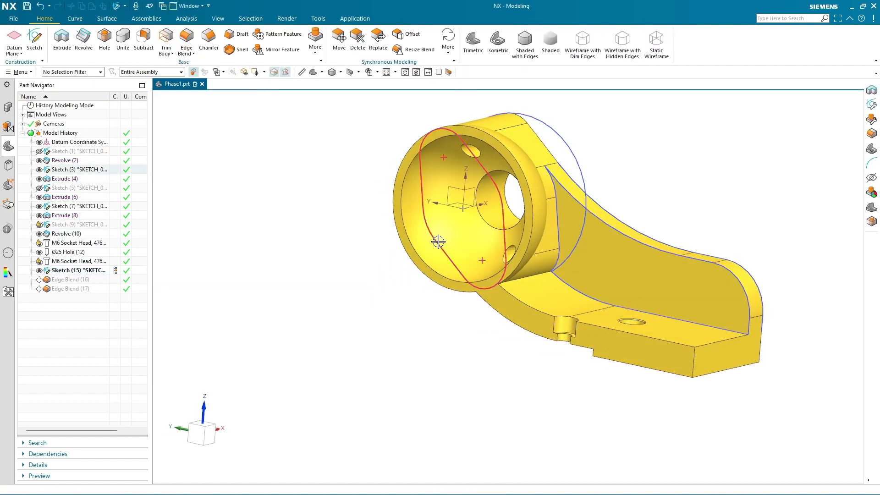
Hide the flange outline sketch and extrude the region between the wall's flange end and the projected circle Until Next, united with the body.
{"action": "left_click", "coordinate": [436, 242]}
{"action": "left_click", "coordinate": [497, 228]}
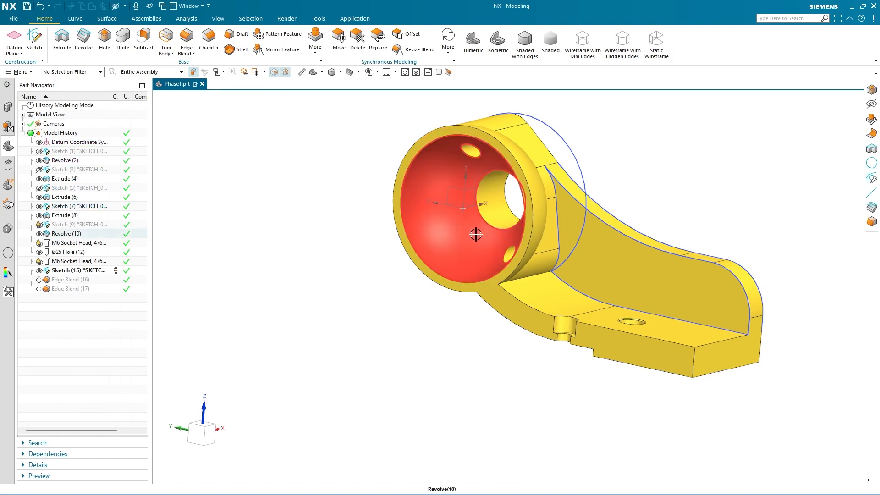
{"action": "key", "text": "x"}
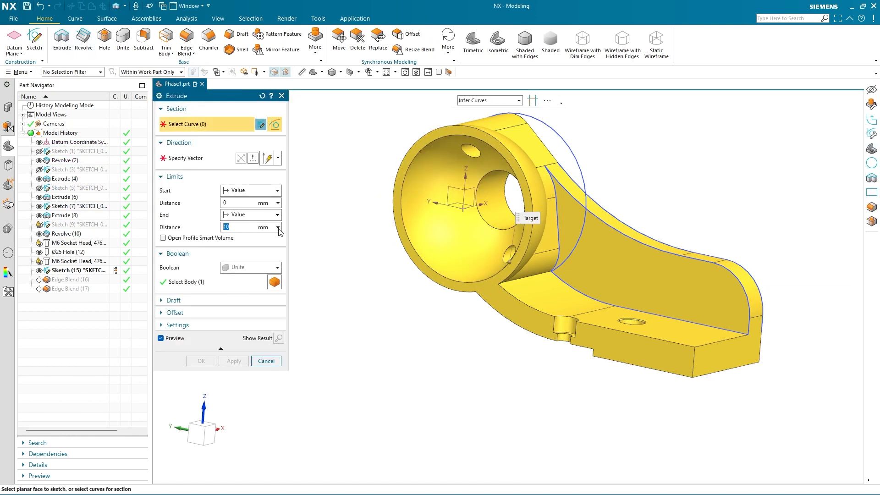
{"action": "left_click", "coordinate": [481, 101]}
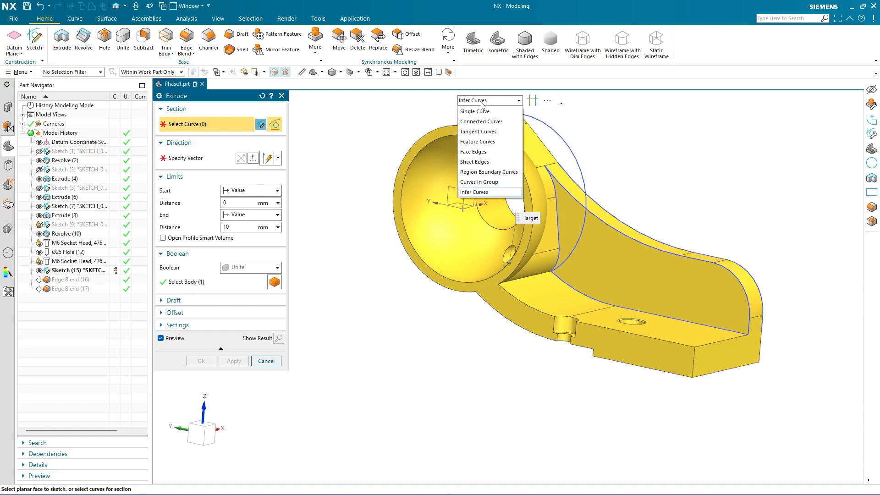
{"action": "left_click", "coordinate": [477, 177]}
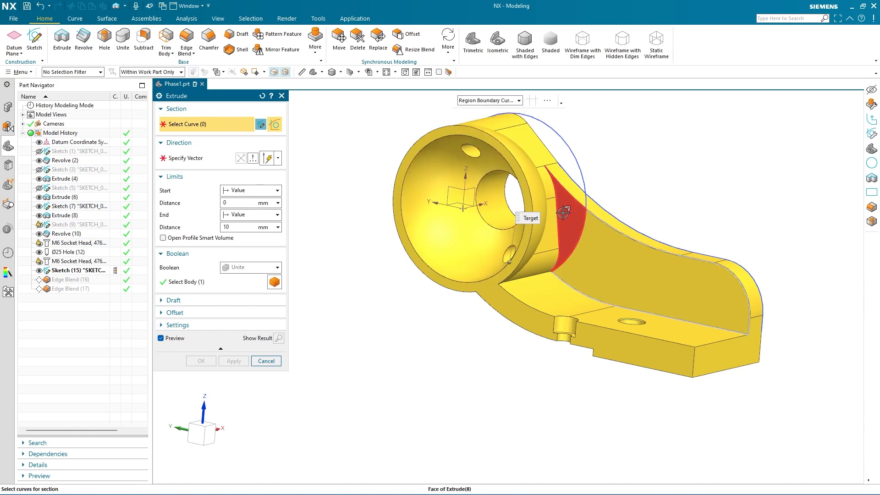
{"action": "left_click", "coordinate": [564, 212]}
{"action": "left_click", "coordinate": [252, 215]}
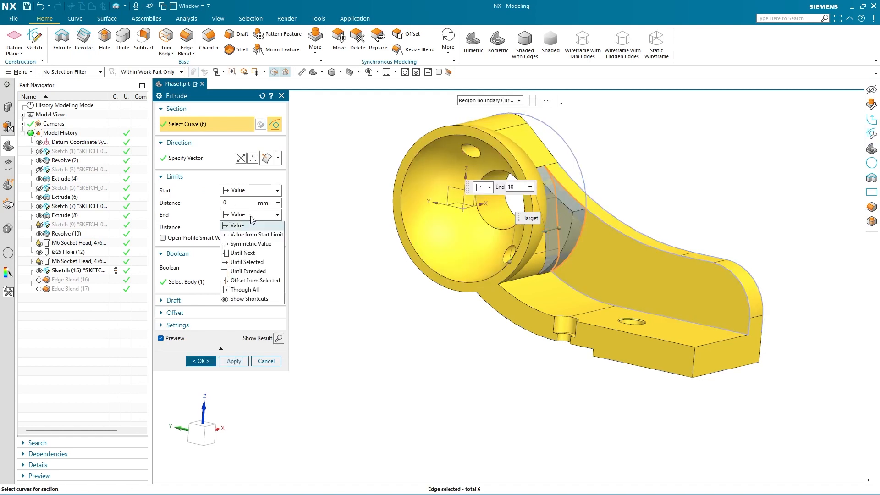
{"action": "left_click", "coordinate": [257, 248]}
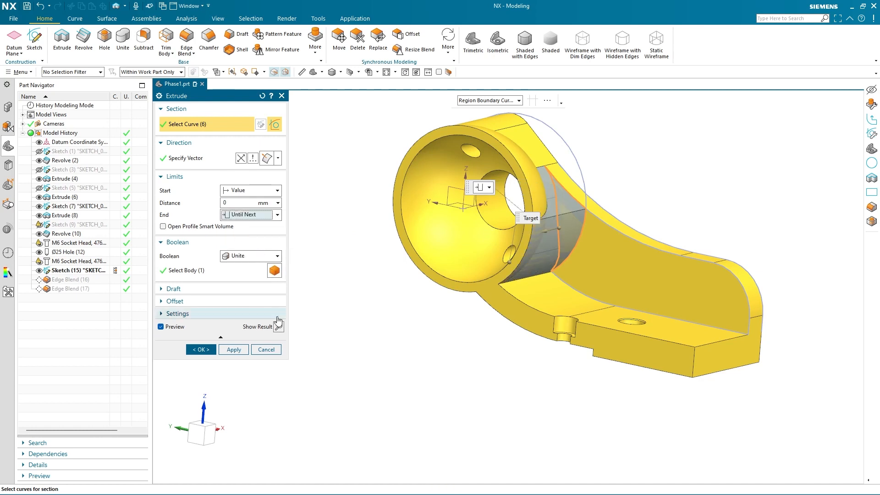
{"action": "left_click", "coordinate": [278, 326]}
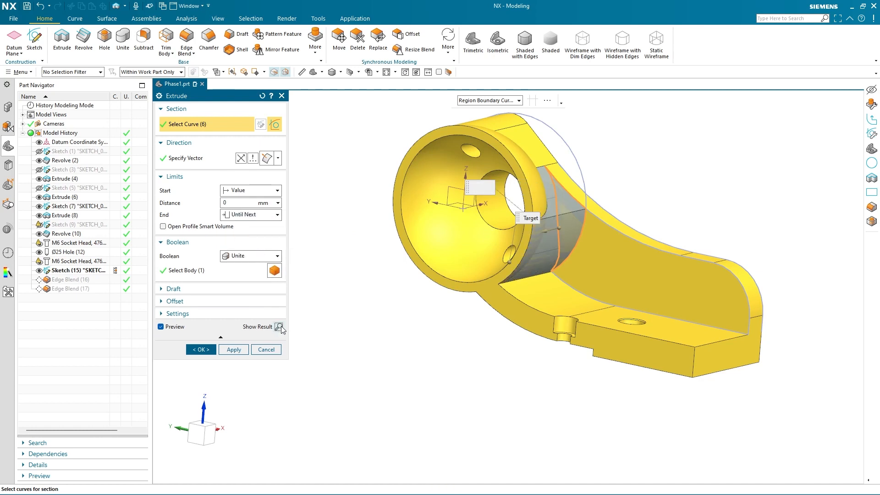
{"action": "left_click", "coordinate": [211, 350]}
Hide the new region sketch and the side wall profile sketch SKETCH_003.
{"action": "left_click", "coordinate": [569, 158]}
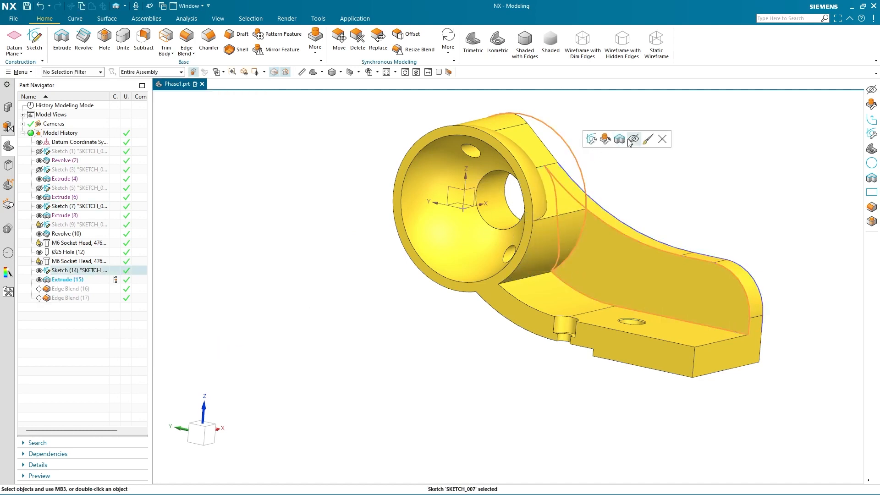
{"action": "left_click", "coordinate": [631, 140]}
{"action": "left_click", "coordinate": [578, 172]}
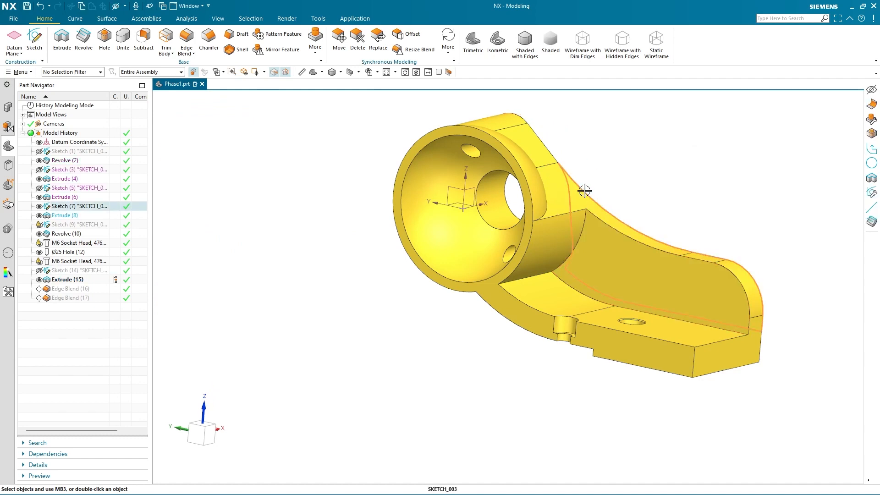
{"action": "left_click", "coordinate": [667, 179]}
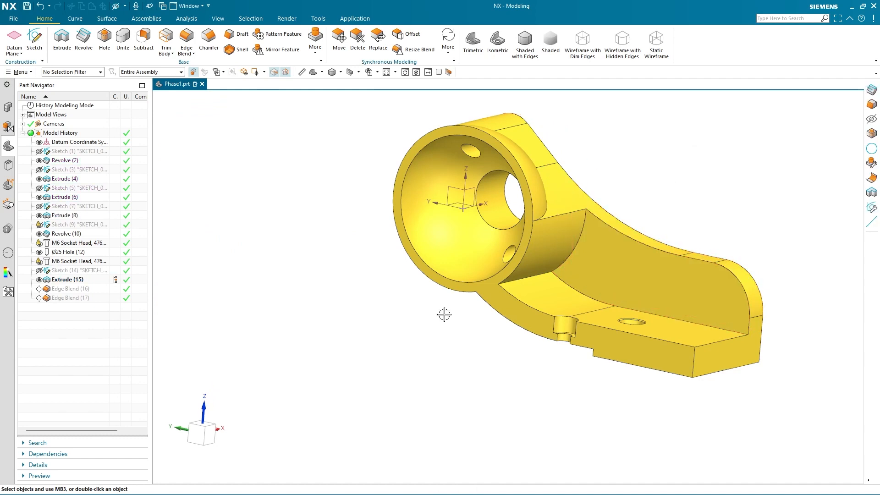
Open the position sketch of the M6 counterbored base holes for editing and rotate its view by 180 degrees.
{"action": "mouse_move", "coordinate": [444, 314]}
{"action": "middle_mouse_down"}
{"action": "mouse_move", "coordinate": [385, 307]}
{"action": "mouse_move", "coordinate": [362, 330]}
{"action": "mouse_move", "coordinate": [386, 351]}
{"action": "mouse_move", "coordinate": [377, 339]}
{"action": "middle_mouse_up"}
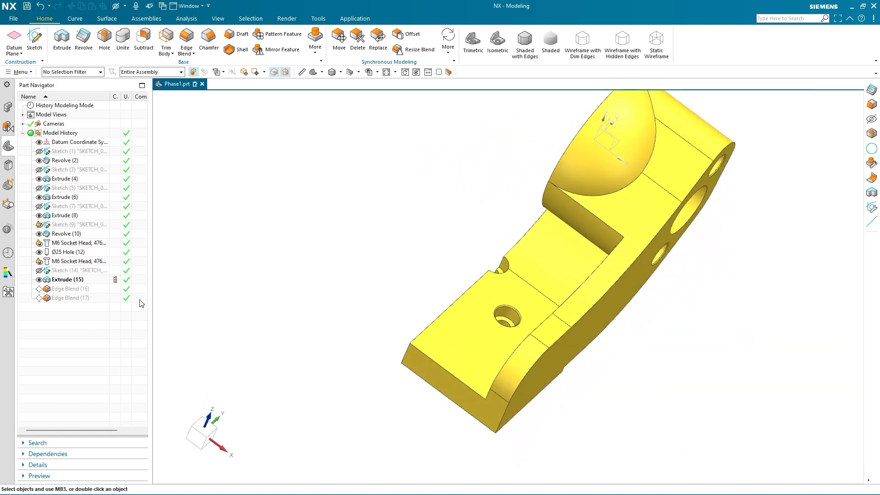
{"action": "double_click", "coordinate": [78, 261]}
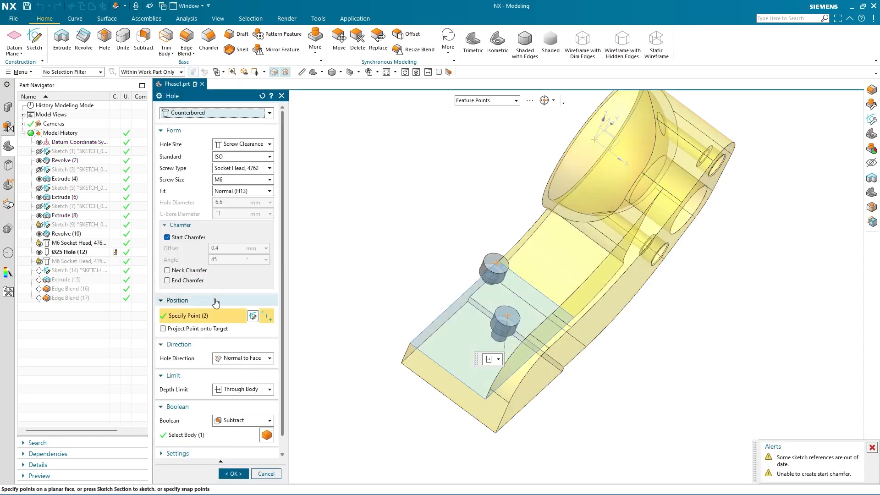
{"action": "left_click", "coordinate": [253, 317]}
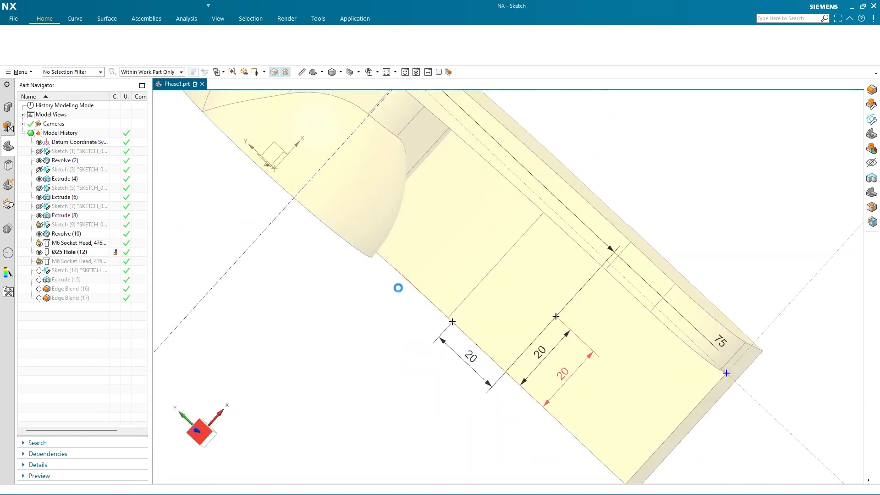
{"action": "scroll", "coordinate": [470, 333], "scroll_direction": "down", "scroll_amount": 1}
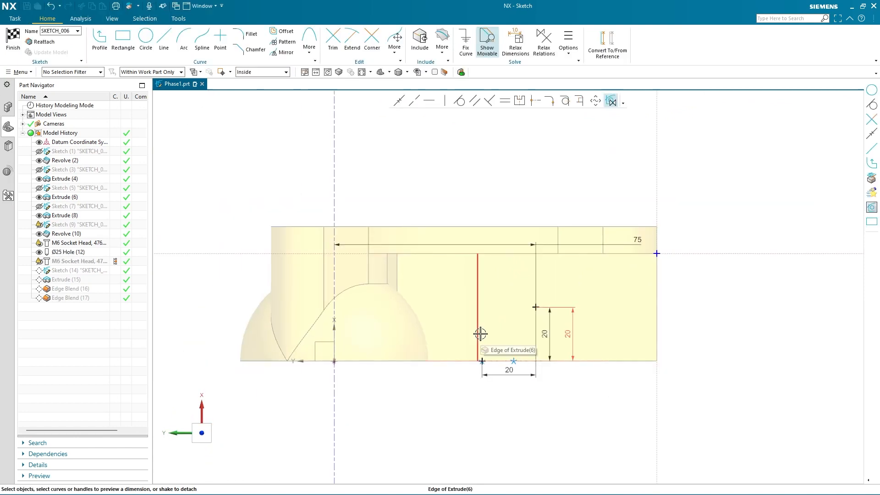
{"action": "left_click", "coordinate": [202, 433]}
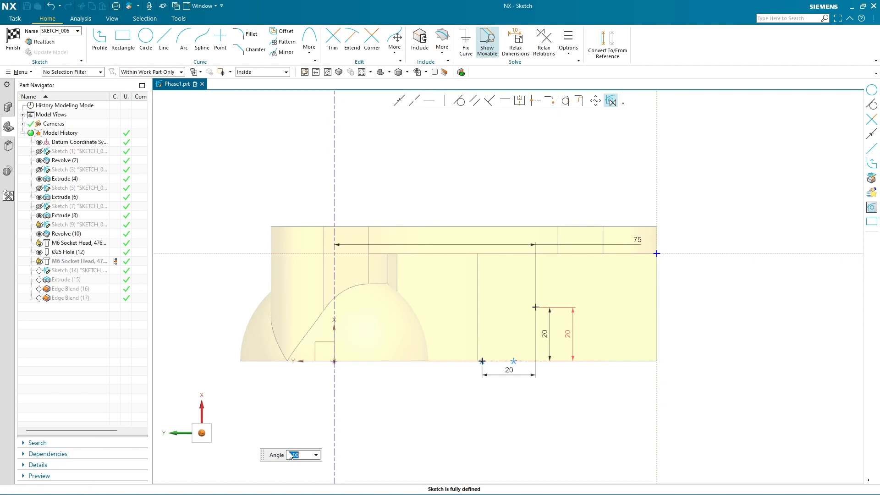
{"action": "type", "text": "180"}
{"action": "key", "text": "Return"}
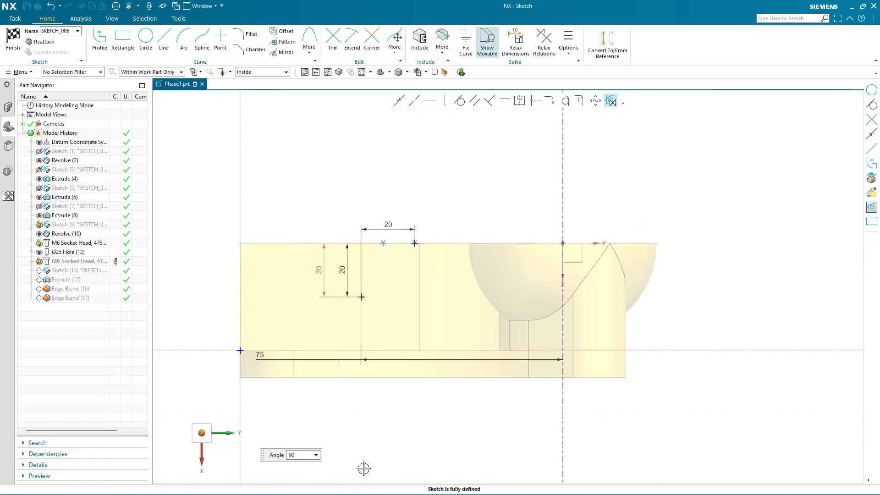
{"action": "key", "text": "Escape"}
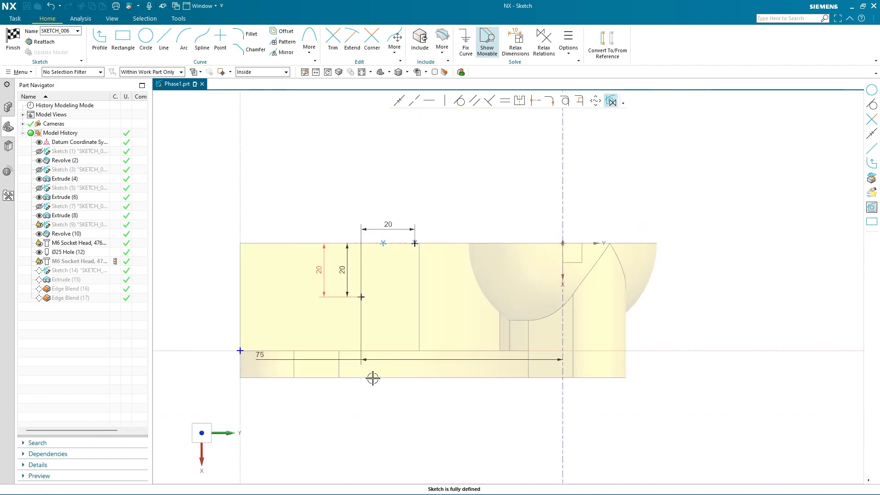
Delete the three 20 mm dimensions and the 75 mm dimension locating the two hole points.
{"action": "left_click", "coordinate": [324, 251]}
{"action": "key", "text": "Delete"}
{"action": "left_click", "coordinate": [342, 270]}
{"action": "key", "text": "Delete"}
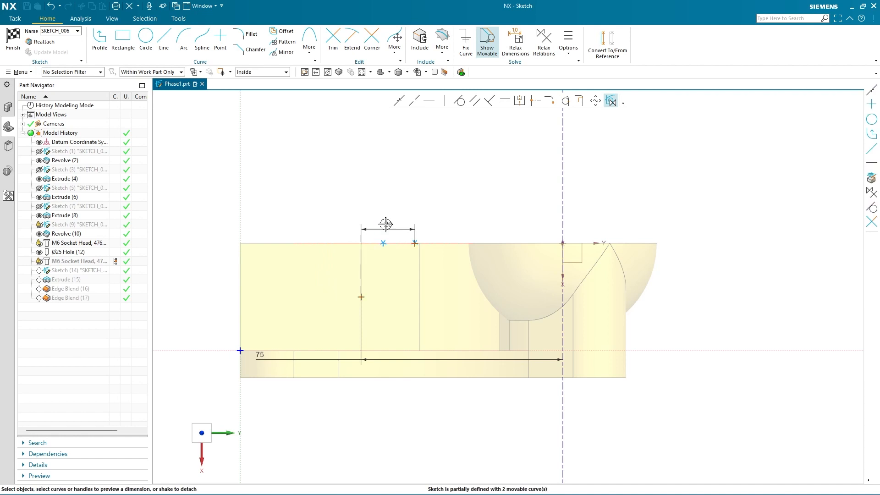
{"action": "left_click", "coordinate": [388, 224]}
{"action": "key", "text": "Delete"}
{"action": "left_click", "coordinate": [282, 355]}
{"action": "key", "text": "Delete"}
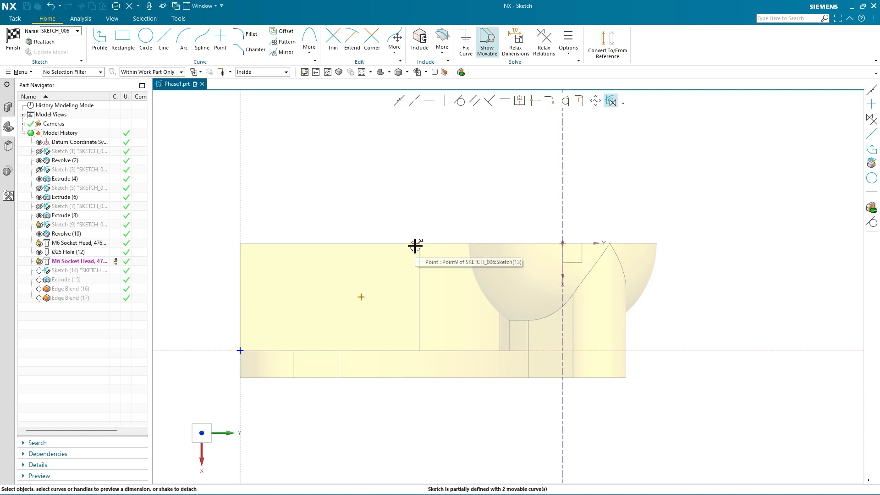
Move the hole point off the base's edge onto its face and dimension it 85 mm from the vertical datum axis.
{"action": "left_click", "coordinate": [395, 268]}
{"action": "left_click", "coordinate": [563, 221]}
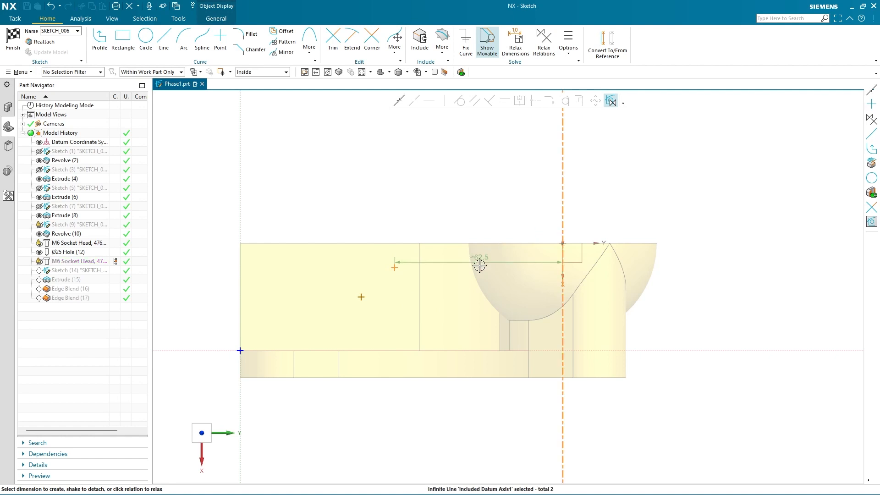
{"action": "left_click", "coordinate": [488, 222]}
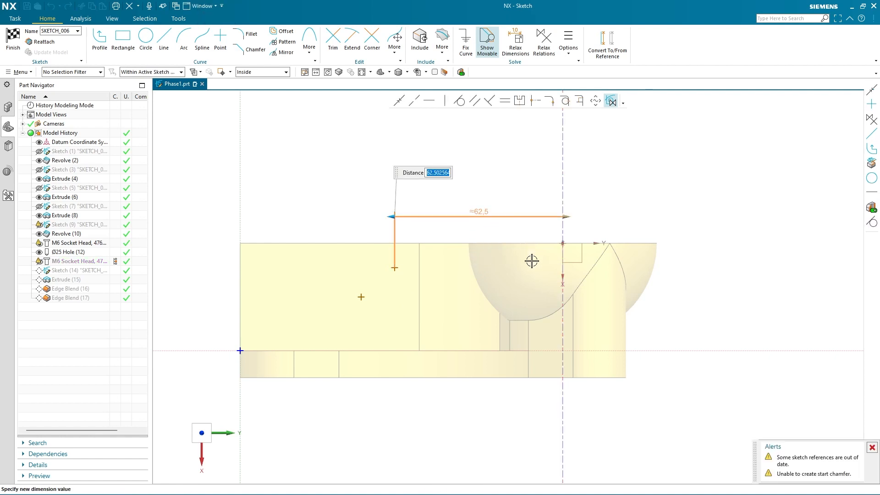
{"action": "type", "text": "85"}
{"action": "key", "text": "Return"}
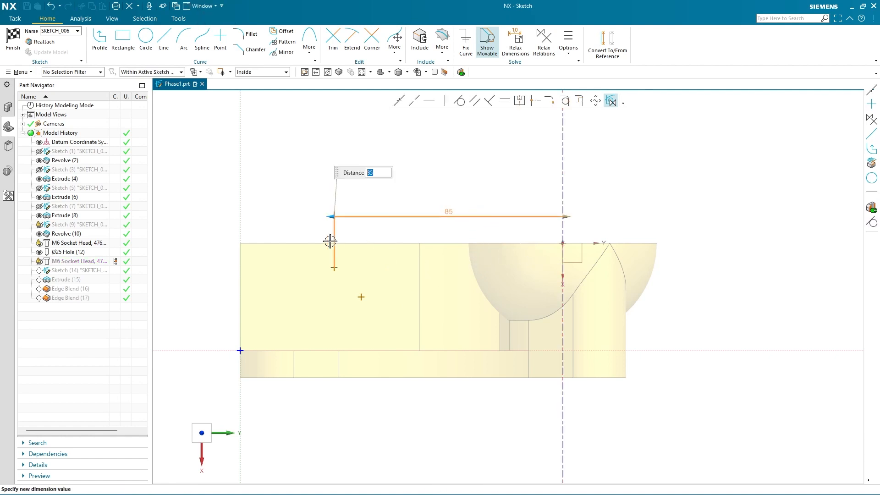
{"action": "middle_click", "coordinate": [292, 218]}
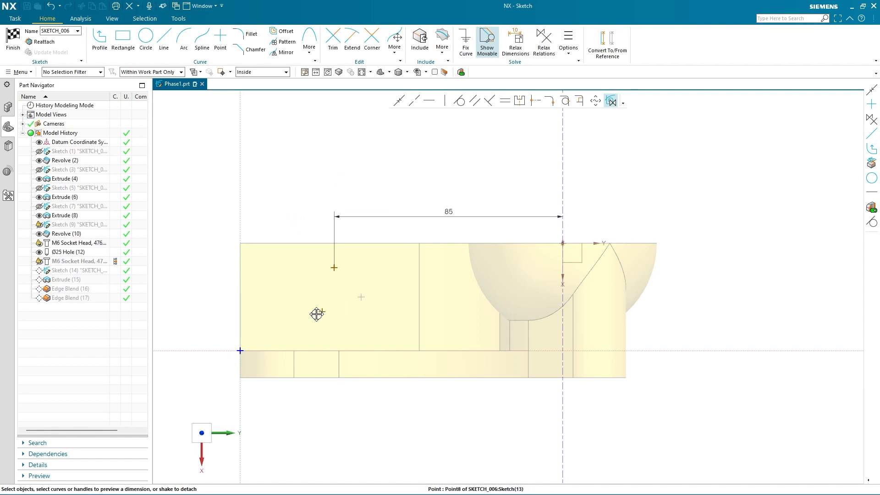
Place the second hole point on the base's face and set its horizontal spacing from the first point to 20 mm.
{"action": "left_click_drag", "start_coordinate": [297, 313], "coordinate": [297, 311]}
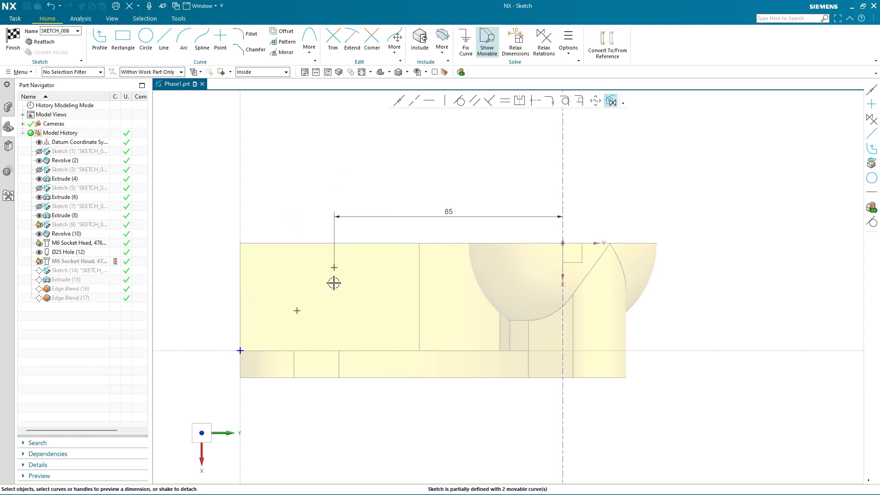
{"action": "left_click", "coordinate": [297, 311]}
{"action": "left_click", "coordinate": [334, 268]}
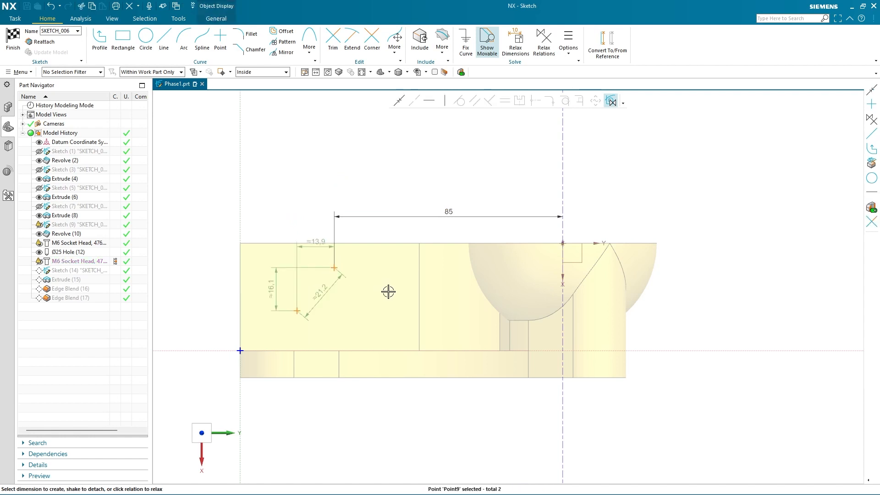
{"action": "left_click", "coordinate": [317, 241]}
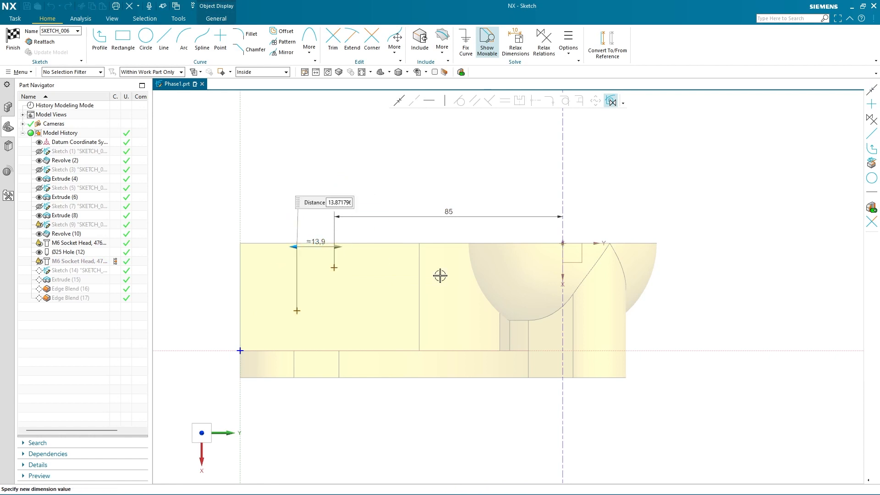
{"action": "type", "text": "20"}
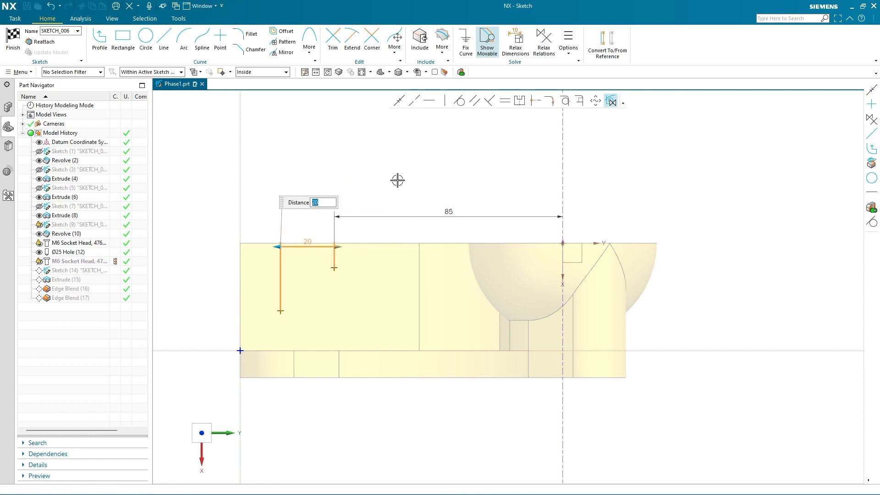
{"action": "key", "text": "Return"}
Dimension the first hole point 10 mm from the base's long open edge.
{"action": "left_click", "coordinate": [334, 267]}
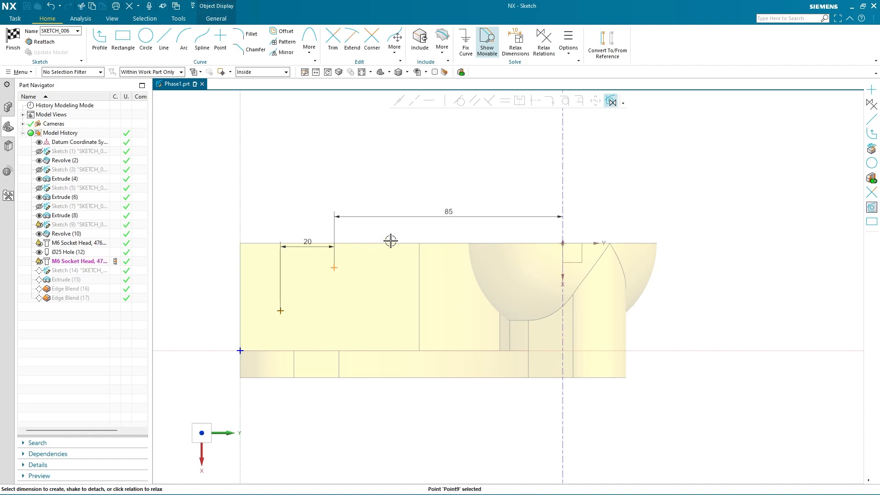
{"action": "left_click", "coordinate": [381, 265]}
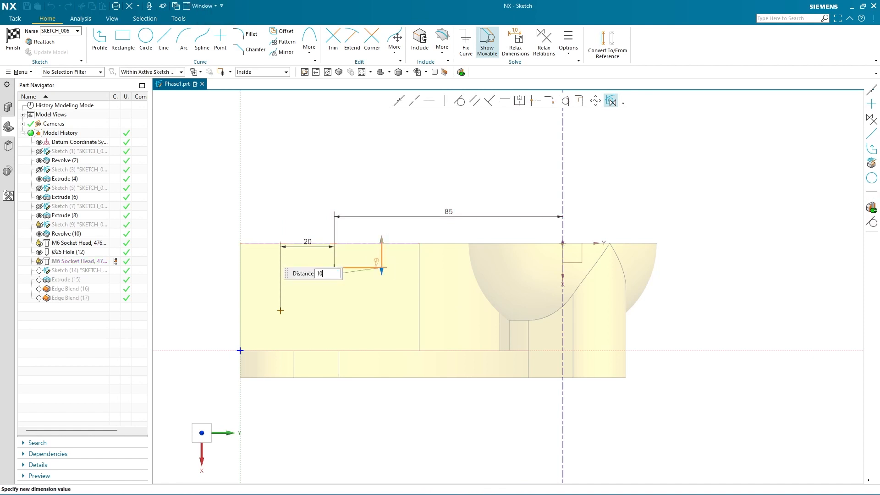
{"action": "type", "text": "10"}
{"action": "key", "text": "Return"}
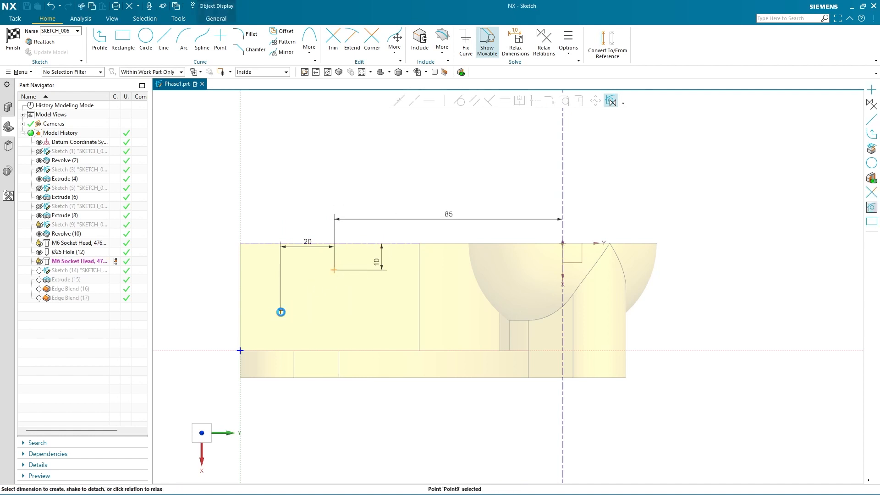
Set the vertical spacing between the two hole points to 20 mm, and finish the sketch and the hole edit.
{"action": "left_click", "coordinate": [281, 312]}
{"action": "left_click", "coordinate": [249, 291]}
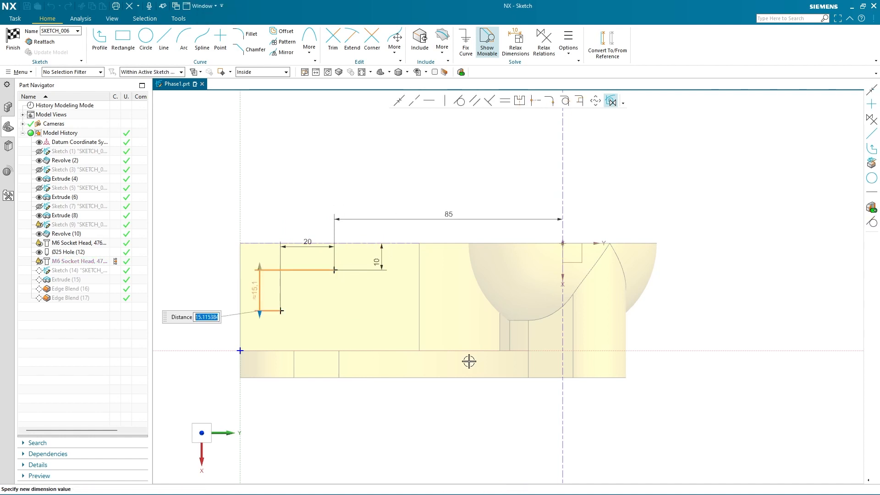
{"action": "key", "text": "Return"}
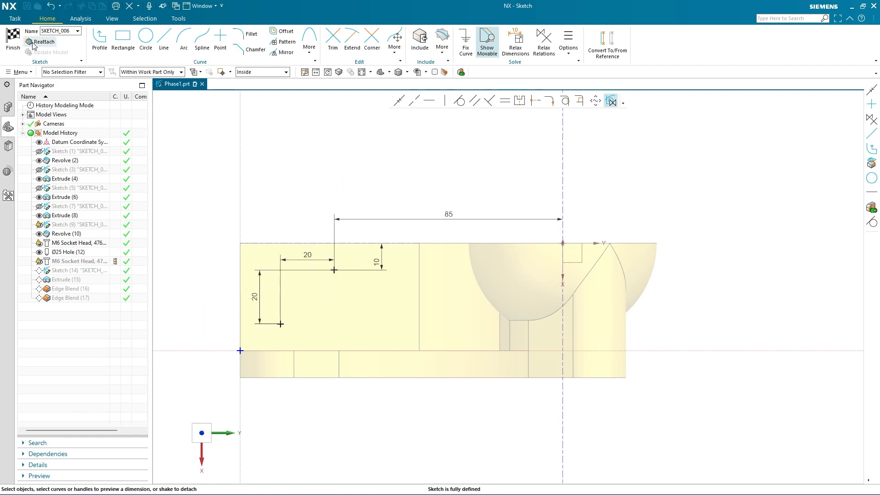
{"action": "left_click", "coordinate": [13, 39]}
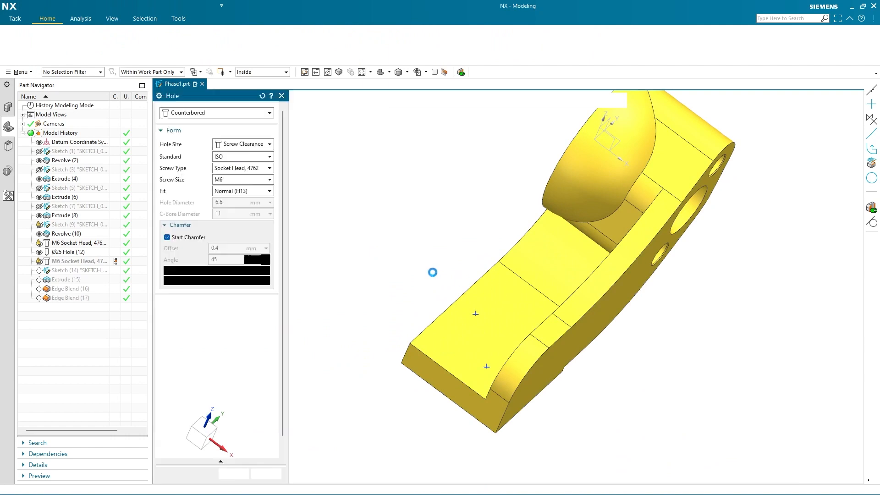
{"action": "left_click", "coordinate": [239, 474]}
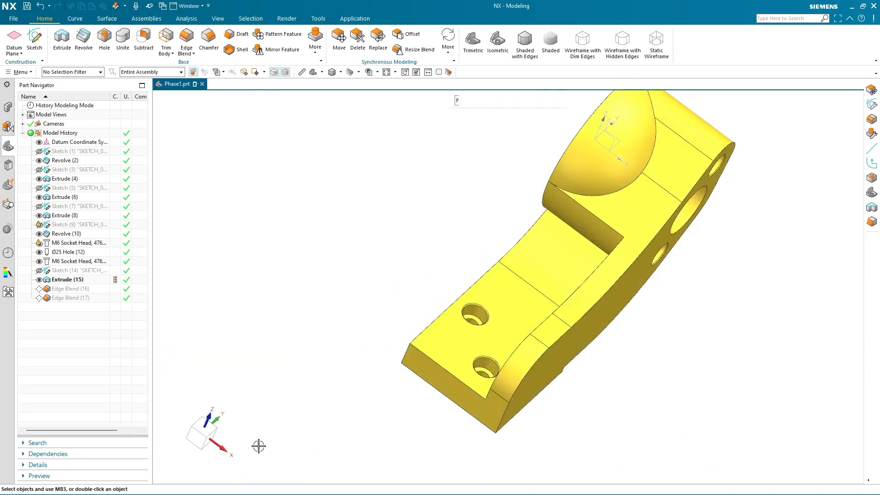
Start a 3 mm edge blend on the side wall's inner rim edges and the base's upper end edge.
{"action": "middle_click_drag", "start_coordinate": [393, 422], "coordinate": [492, 439]}
{"action": "middle_click_drag", "start_coordinate": [394, 309], "coordinate": [329, 368], "text": "shift"}
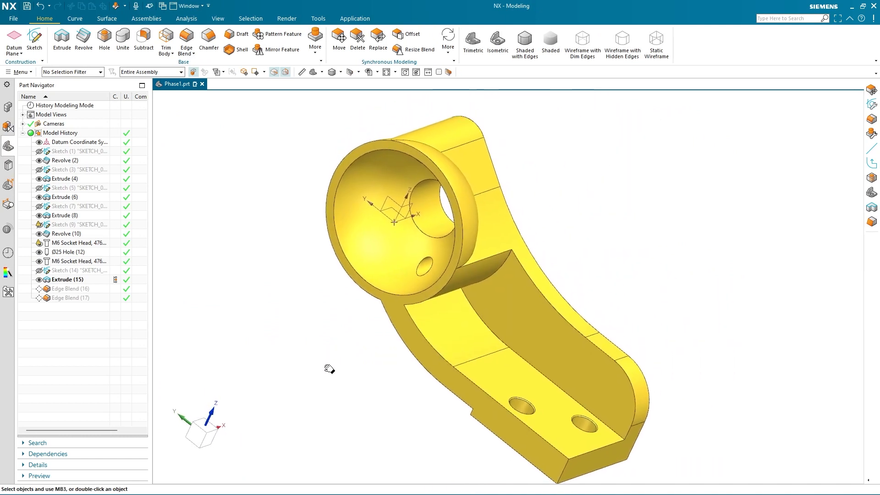
{"action": "key", "text": "b"}
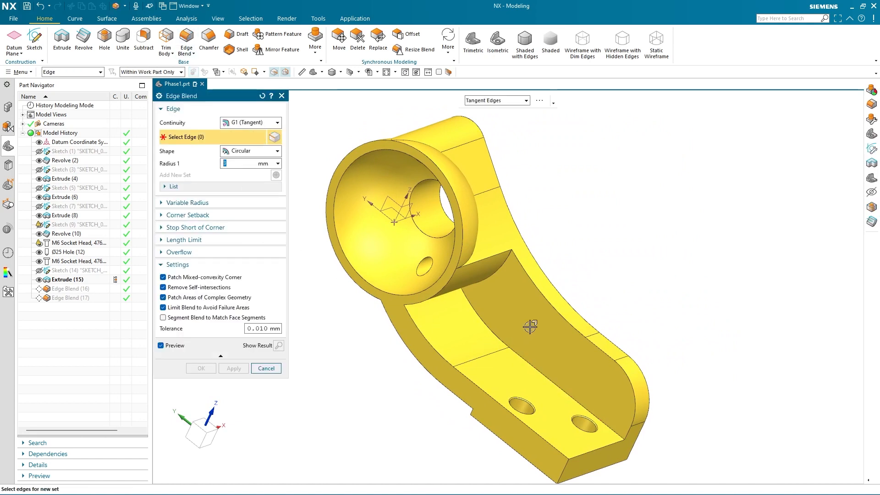
{"action": "left_click", "coordinate": [552, 305]}
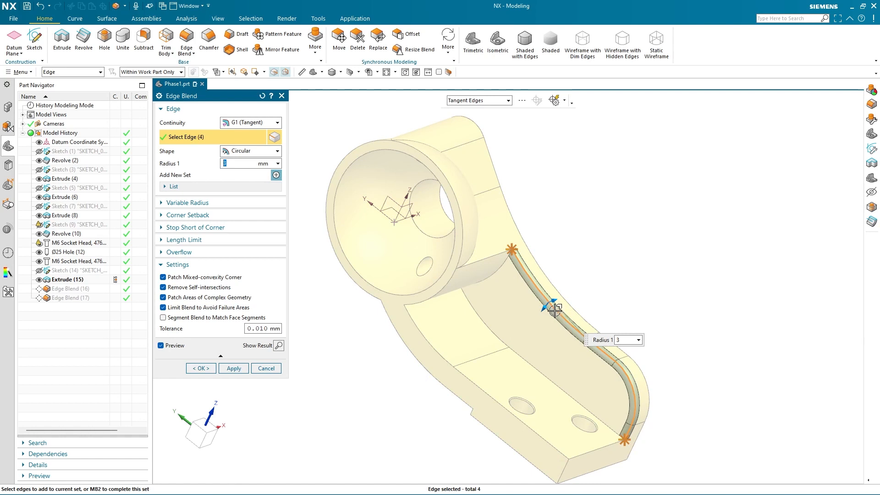
{"action": "left_click", "coordinate": [610, 444]}
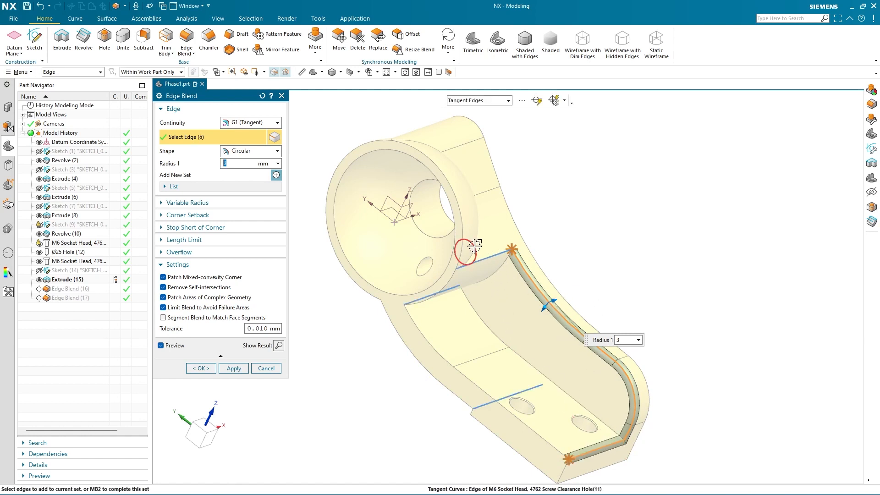
Add the filler region's upper, lower and wall-side edges and the inner wall-to-base corner to the 3 mm blend.
{"action": "middle_click_drag", "start_coordinate": [501, 275], "coordinate": [477, 251]}
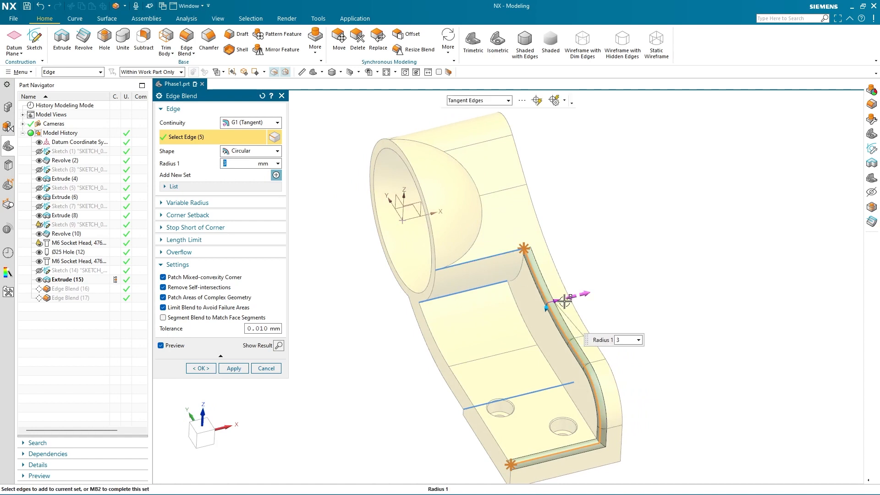
{"action": "middle_click_drag", "start_coordinate": [531, 316], "coordinate": [526, 298]}
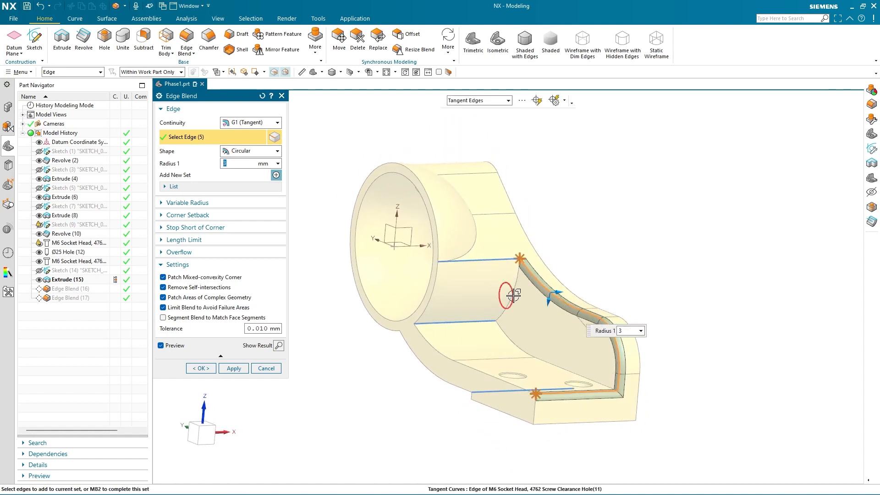
{"action": "left_click", "coordinate": [518, 278]}
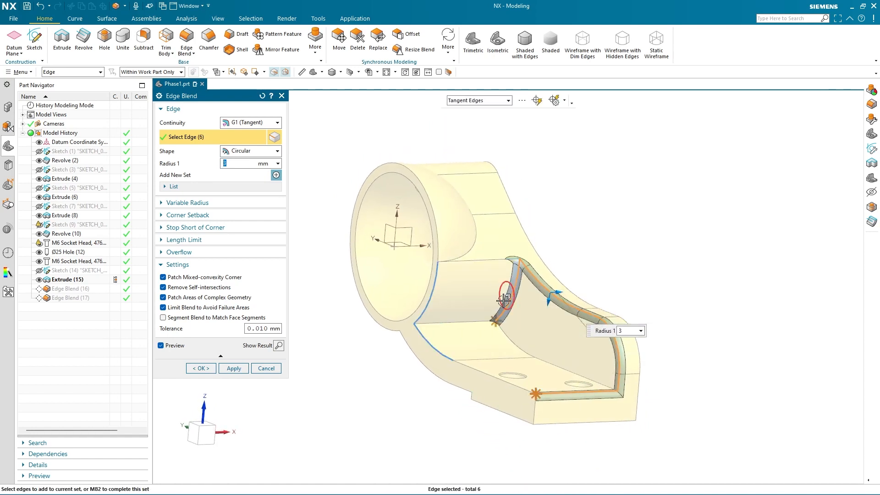
{"action": "left_click", "coordinate": [499, 261]}
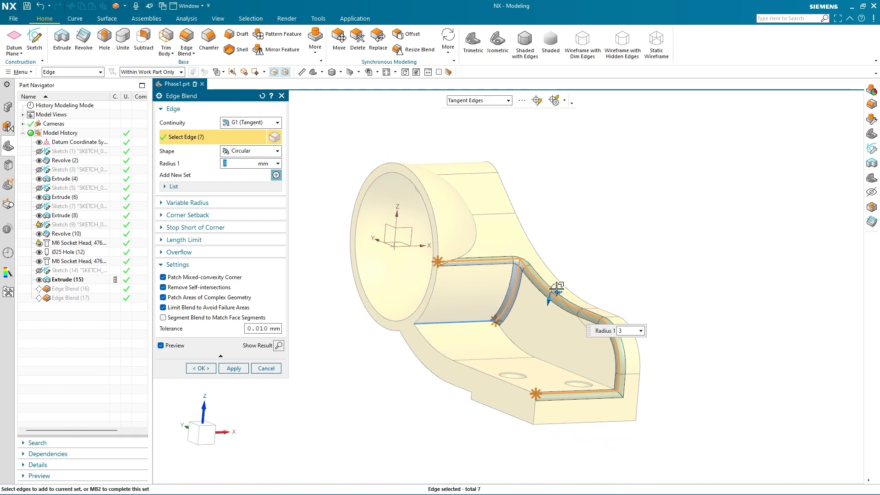
{"action": "left_click", "coordinate": [473, 323]}
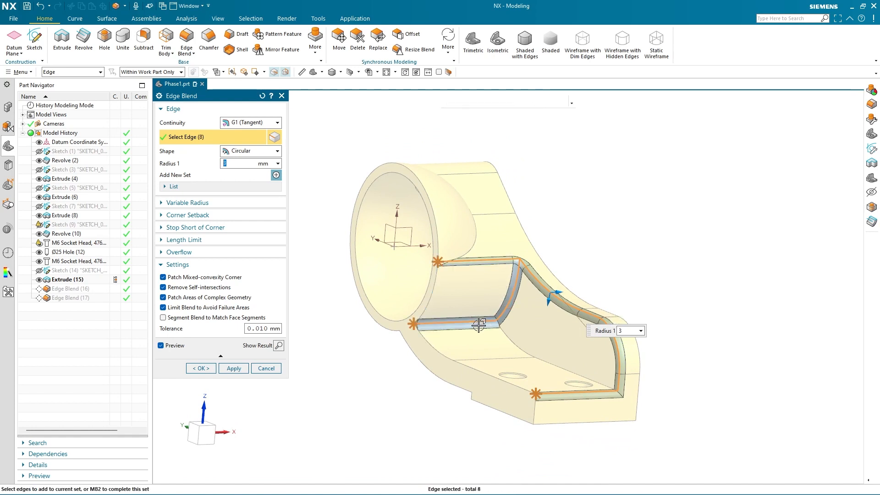
{"action": "left_click", "coordinate": [513, 338]}
Add the side wall's outer contour, the underside step edge and the rear edge between flange and housing to the blend selection.
{"action": "middle_click_drag", "start_coordinate": [710, 419], "coordinate": [487, 411]}
{"action": "left_click", "coordinate": [545, 260]}
{"action": "scroll", "coordinate": [487, 410], "scroll_direction": "down", "scroll_amount": 5}
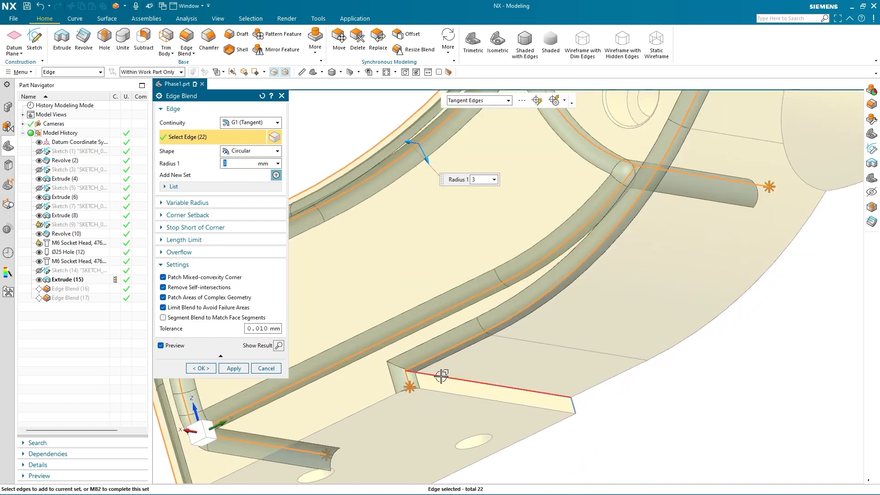
{"action": "left_click", "coordinate": [444, 375]}
{"action": "scroll", "coordinate": [463, 375], "scroll_direction": "up", "scroll_amount": 5}
{"action": "middle_click_drag", "start_coordinate": [463, 375], "coordinate": [596, 356]}
{"action": "left_click", "coordinate": [704, 209]}
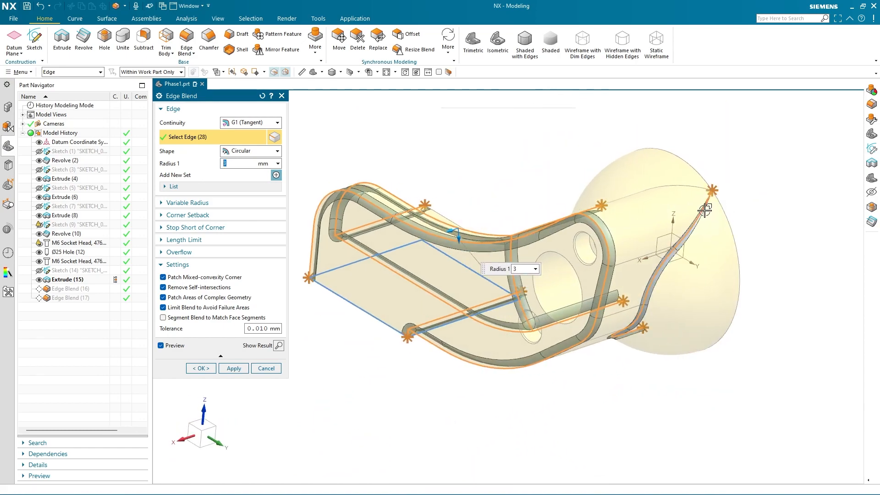
Apply the blend and create a separate 3 mm blend along the curved edge where the spherical housing meets the flange.
{"action": "middle_click_drag", "start_coordinate": [485, 343], "coordinate": [595, 333]}
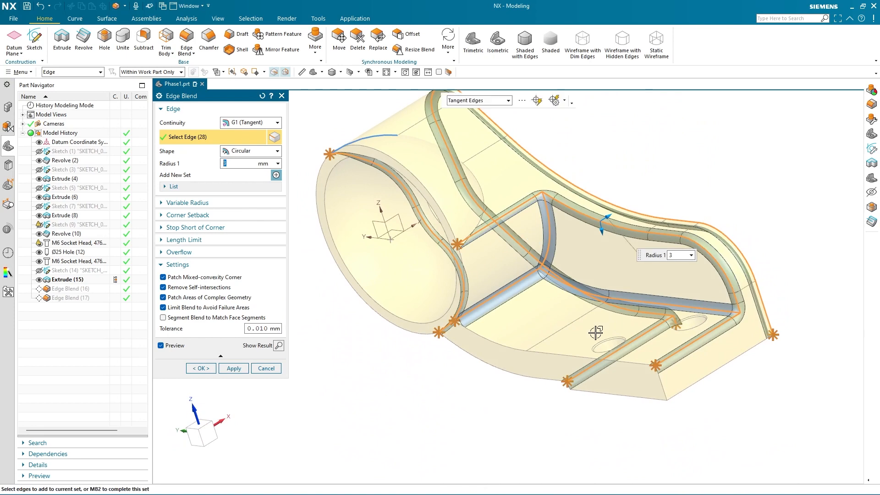
{"action": "left_click", "coordinate": [241, 367]}
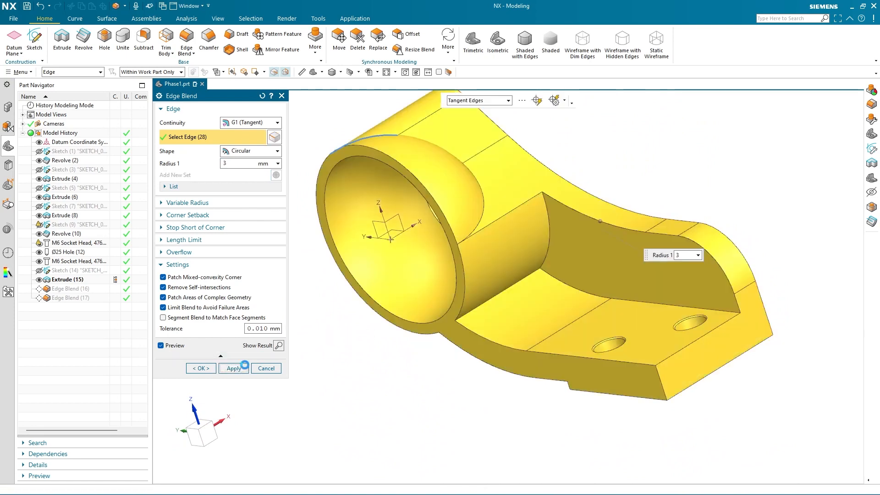
{"action": "left_click", "coordinate": [477, 193]}
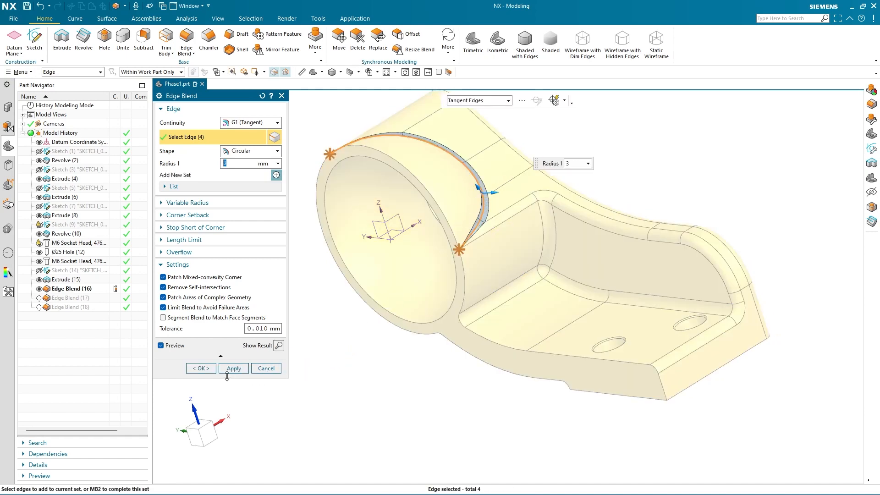
{"action": "left_click", "coordinate": [212, 371]}
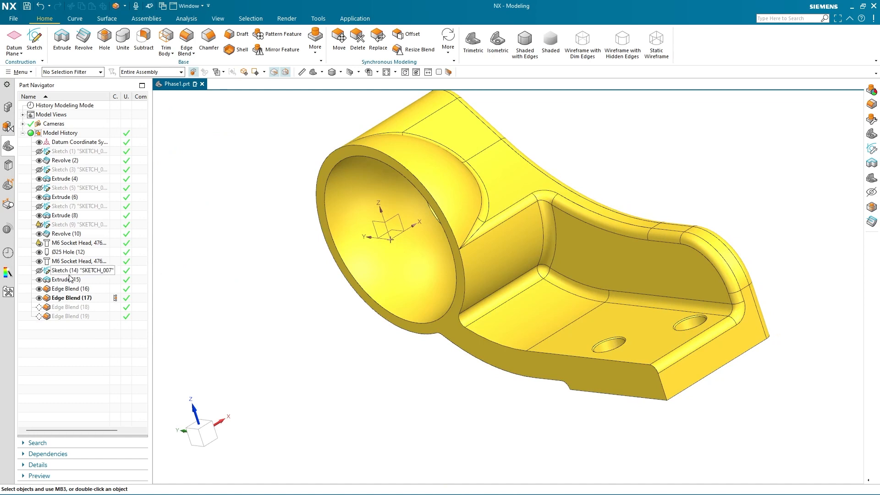
Delete the two old inactive features Edge Blend (18) and Edge Blend (19).
{"action": "left_click", "coordinate": [87, 307]}
{"action": "left_click", "coordinate": [87, 315], "text": "ctrl"}
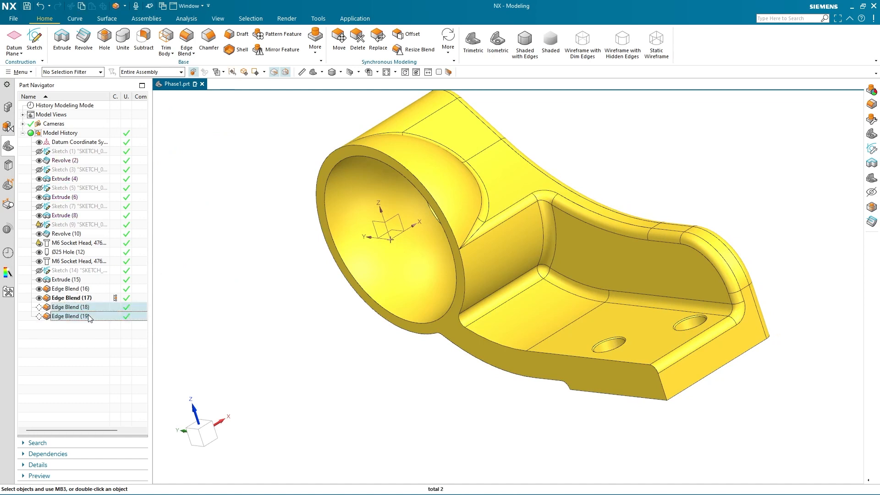
{"action": "right_click", "coordinate": [88, 316]}
{"action": "left_click", "coordinate": [111, 304]}
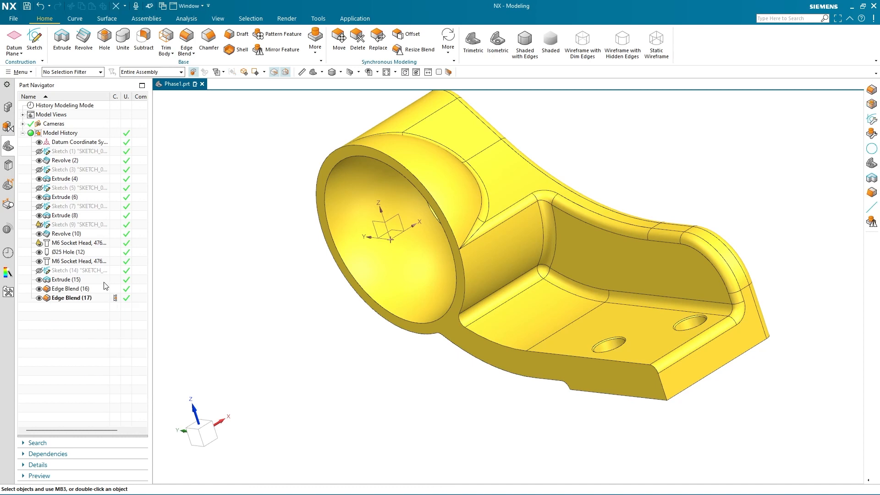
Assign a purple feature face color to Edge Blend (16) and Edge Blend (17).
{"action": "left_click", "coordinate": [65, 290]}
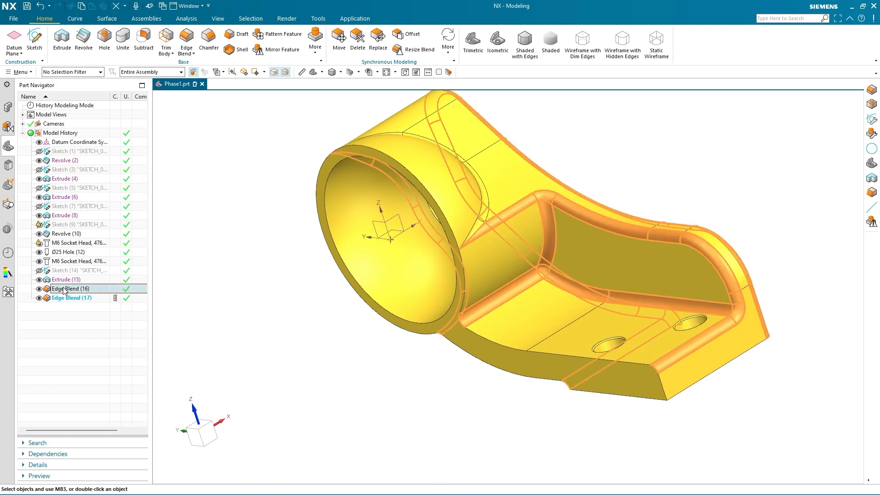
{"action": "left_click", "coordinate": [72, 298], "text": "ctrl"}
{"action": "right_click", "coordinate": [72, 299]}
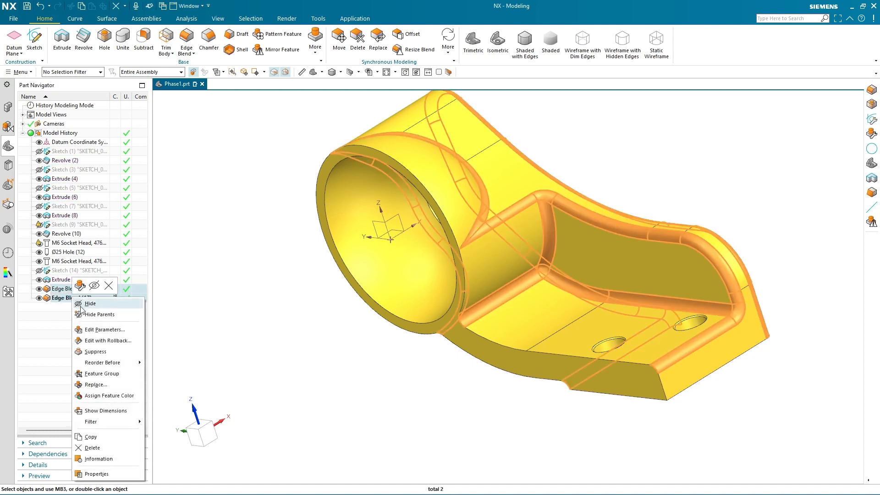
{"action": "left_click", "coordinate": [91, 397]}
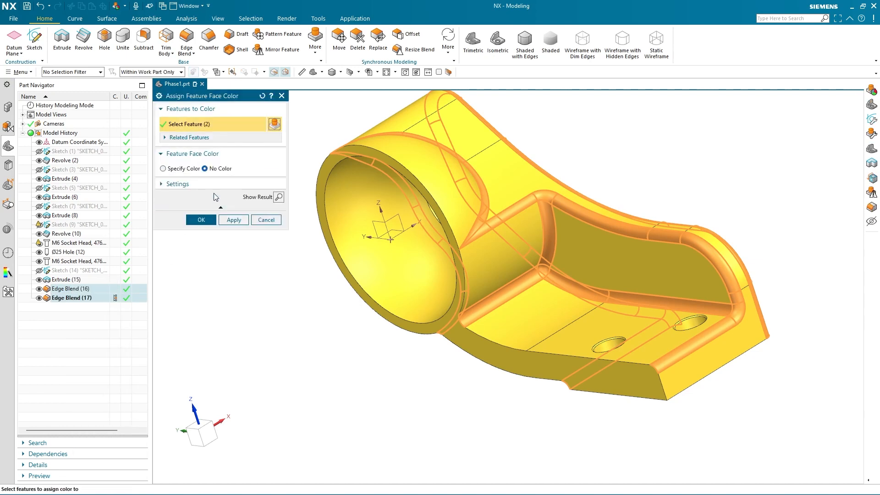
{"action": "left_click", "coordinate": [182, 169]}
{"action": "left_click", "coordinate": [201, 230]}
Show the bracket in the isometric view, clear the selection and examine the blended part from the side wall.
{"action": "left_click", "coordinate": [358, 302]}
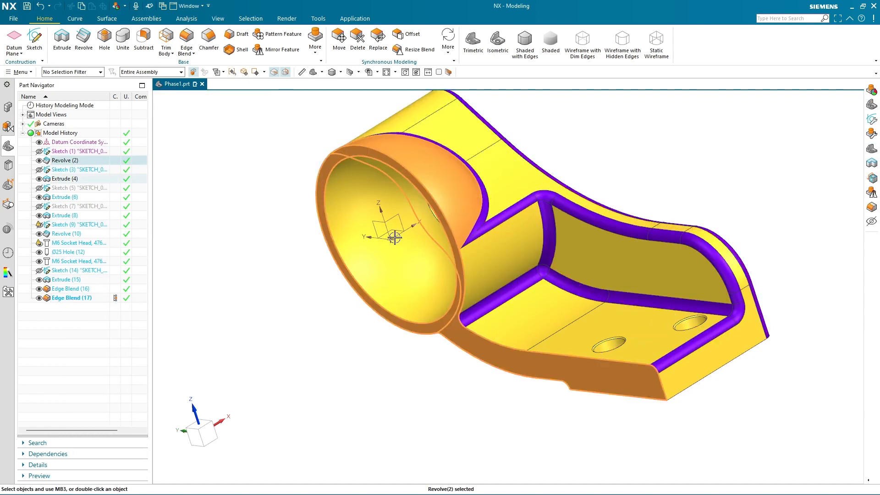
{"action": "left_click", "coordinate": [498, 41]}
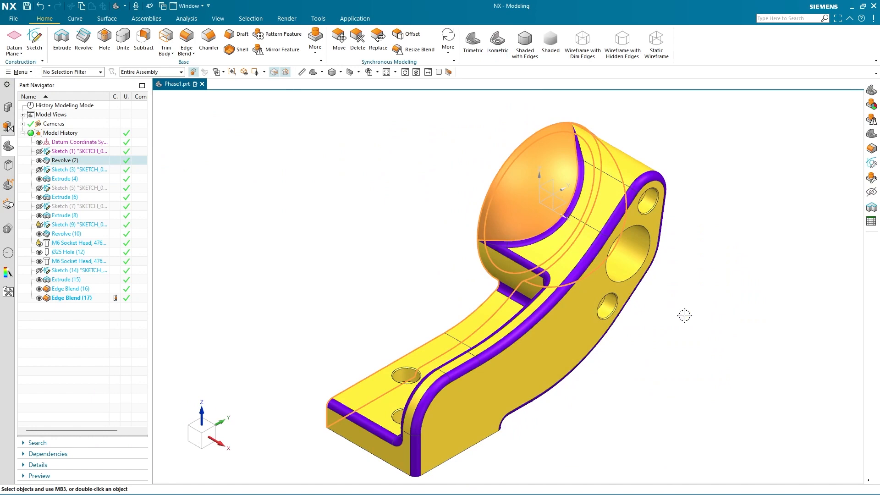
{"action": "key", "text": "Escape"}
{"action": "mouse_move", "coordinate": [588, 401]}
{"action": "middle_mouse_down"}
{"action": "mouse_move", "coordinate": [639, 391]}
{"action": "mouse_move", "coordinate": [649, 376]}
{"action": "mouse_move", "coordinate": [615, 385]}
{"action": "mouse_move", "coordinate": [579, 369]}
{"action": "mouse_move", "coordinate": [570, 386]}
{"action": "mouse_move", "coordinate": [542, 387]}
{"action": "mouse_move", "coordinate": [568, 379]}
{"action": "mouse_move", "coordinate": [594, 389]}
{"action": "middle_mouse_up"}
{"action": "middle_click_drag", "start_coordinate": [594, 388], "coordinate": [635, 367], "text": "shift"}
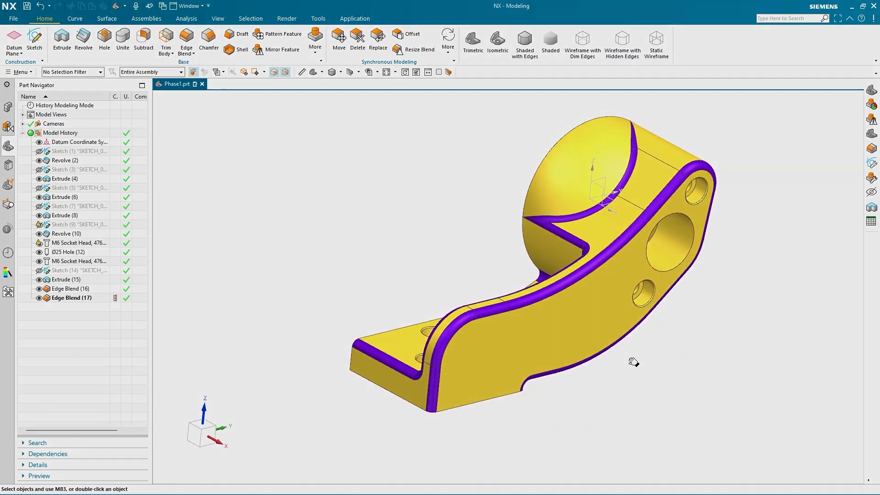